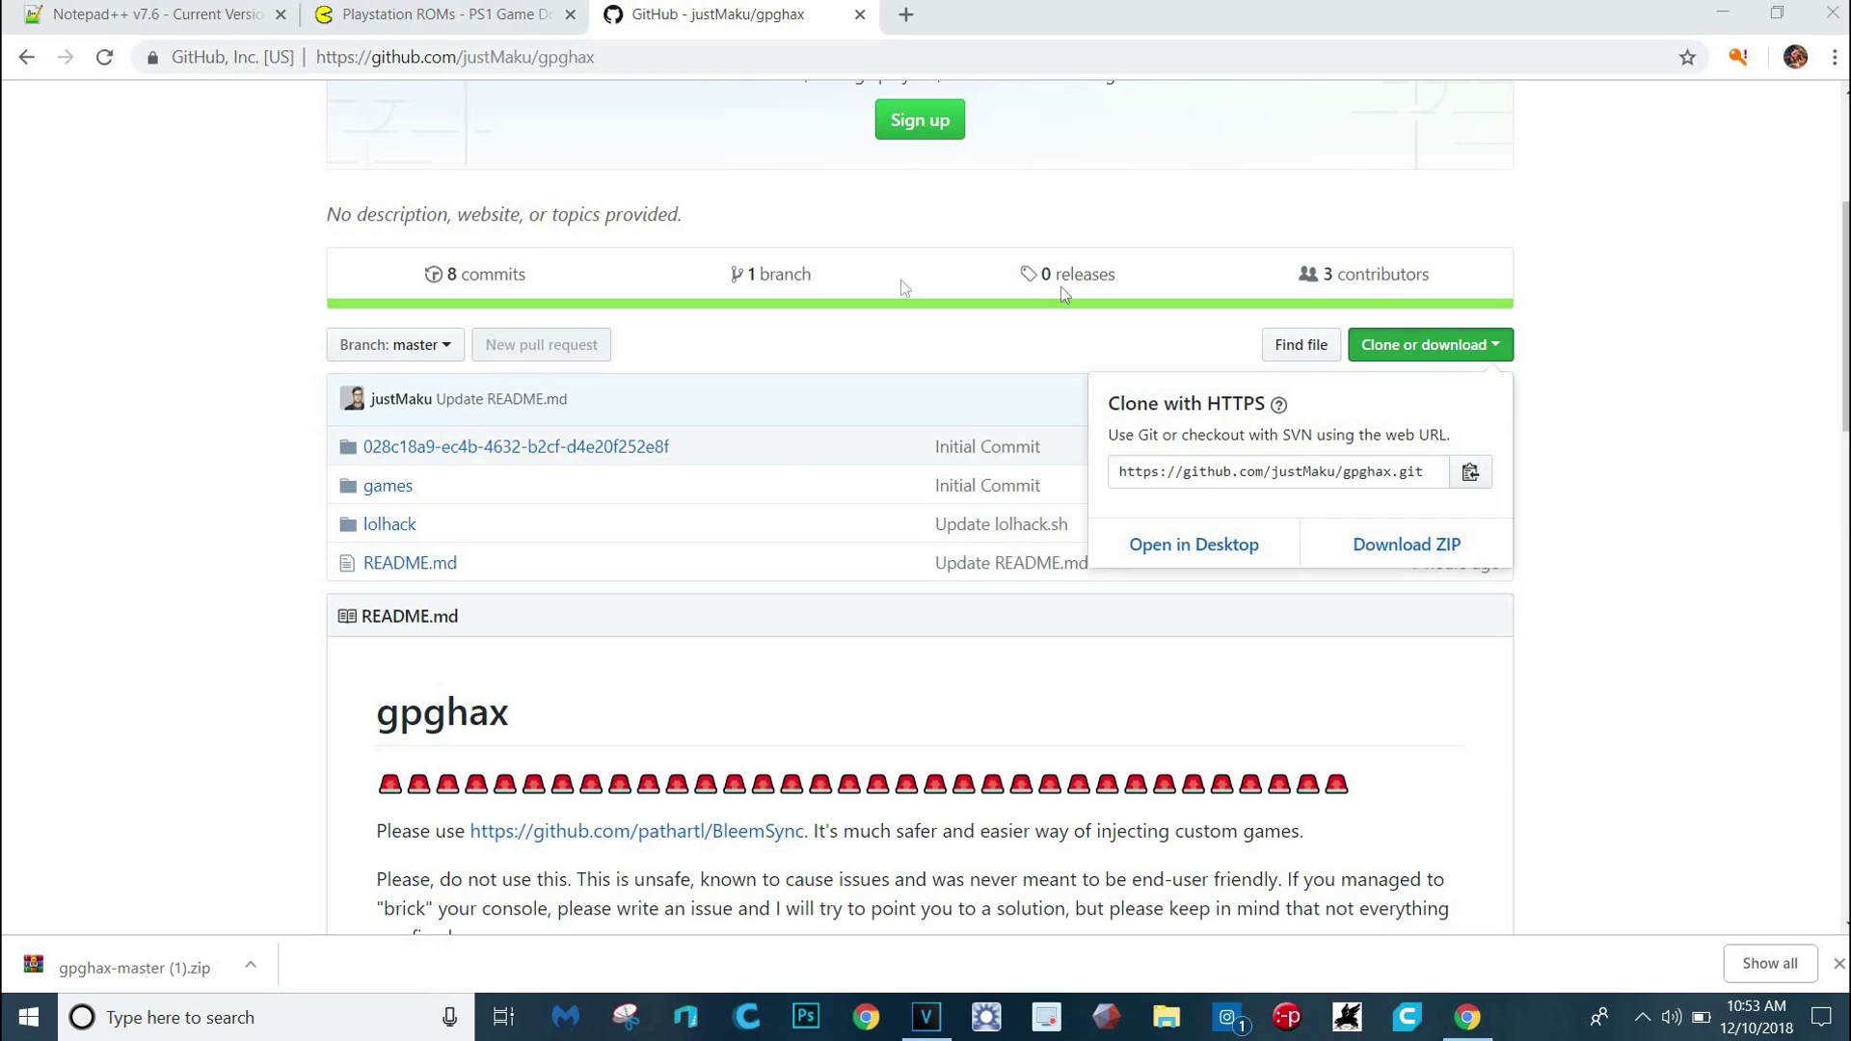
Read the gpghax repository page, down to the README's Running, NOTES and Credits sections
{"action": "left_click", "coordinate": [734, 55]}
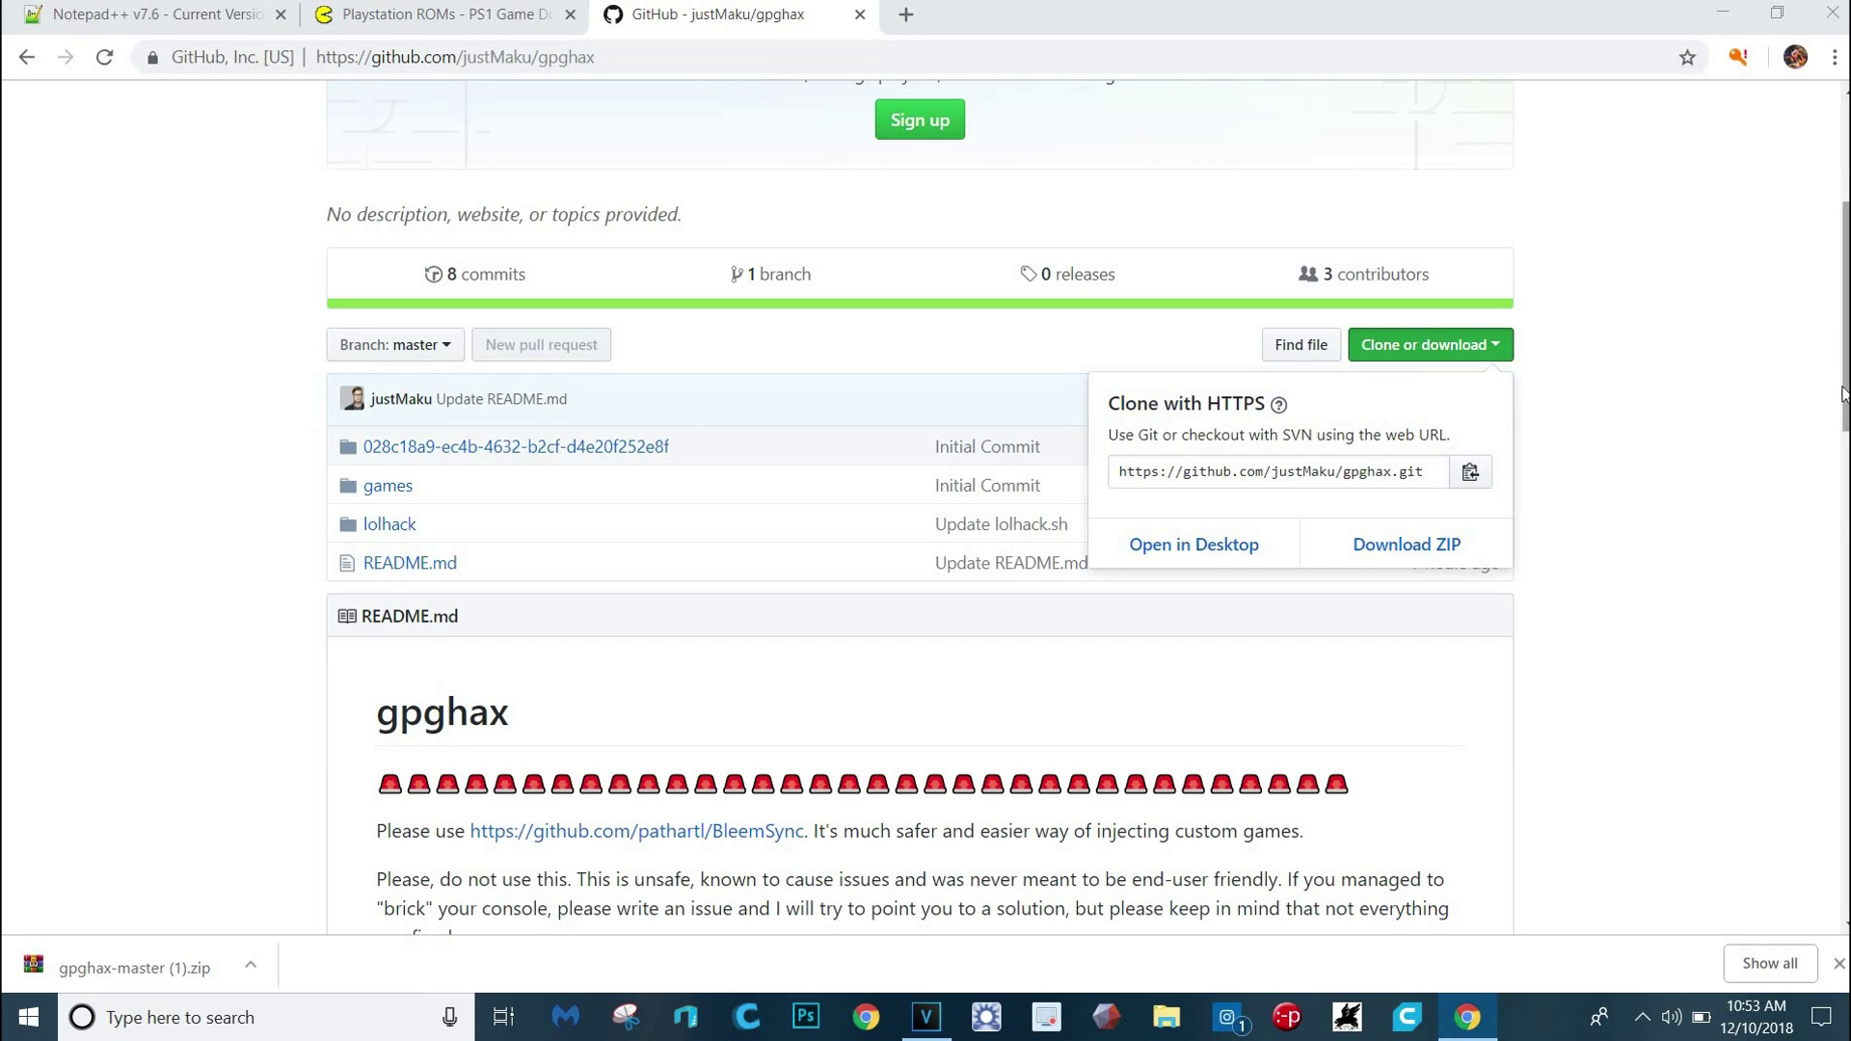
{"action": "scroll", "coordinate": [1803, 557], "scroll_direction": "down", "scroll_amount": 15}
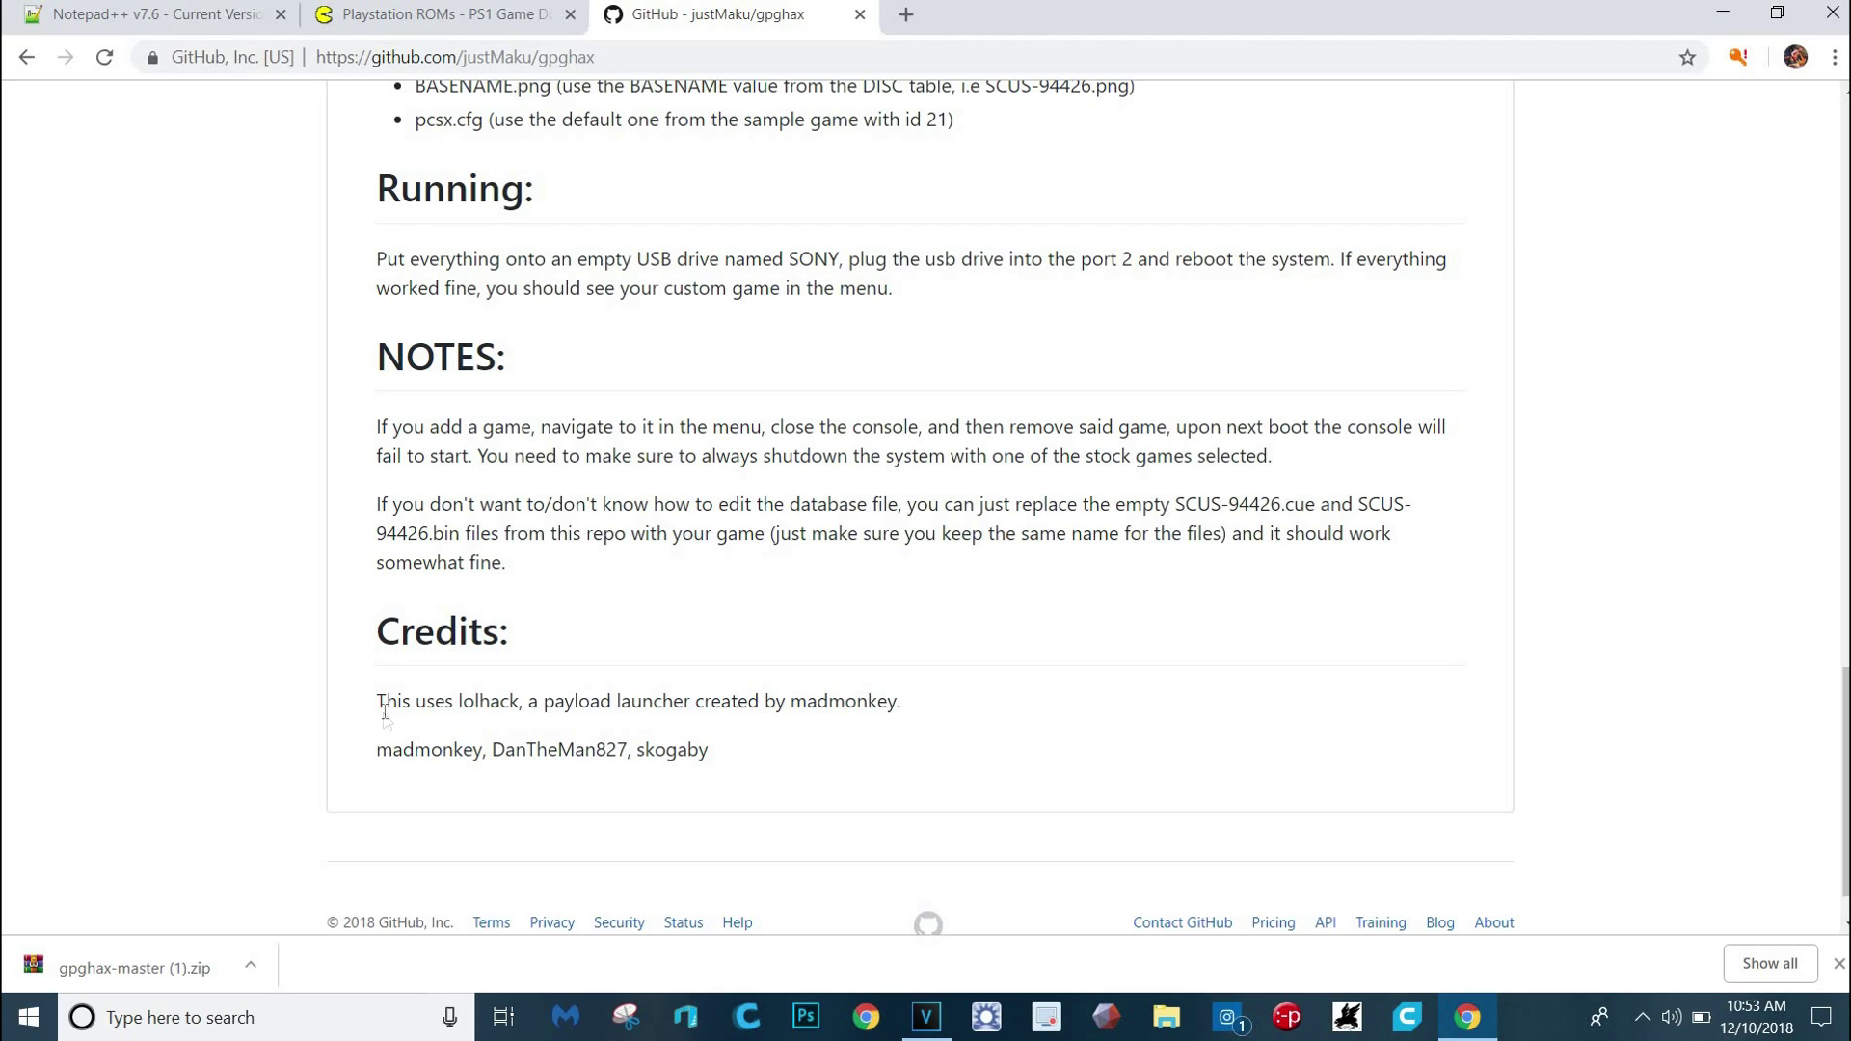
{"action": "left_click_drag", "start_coordinate": [386, 701], "coordinate": [784, 793]}
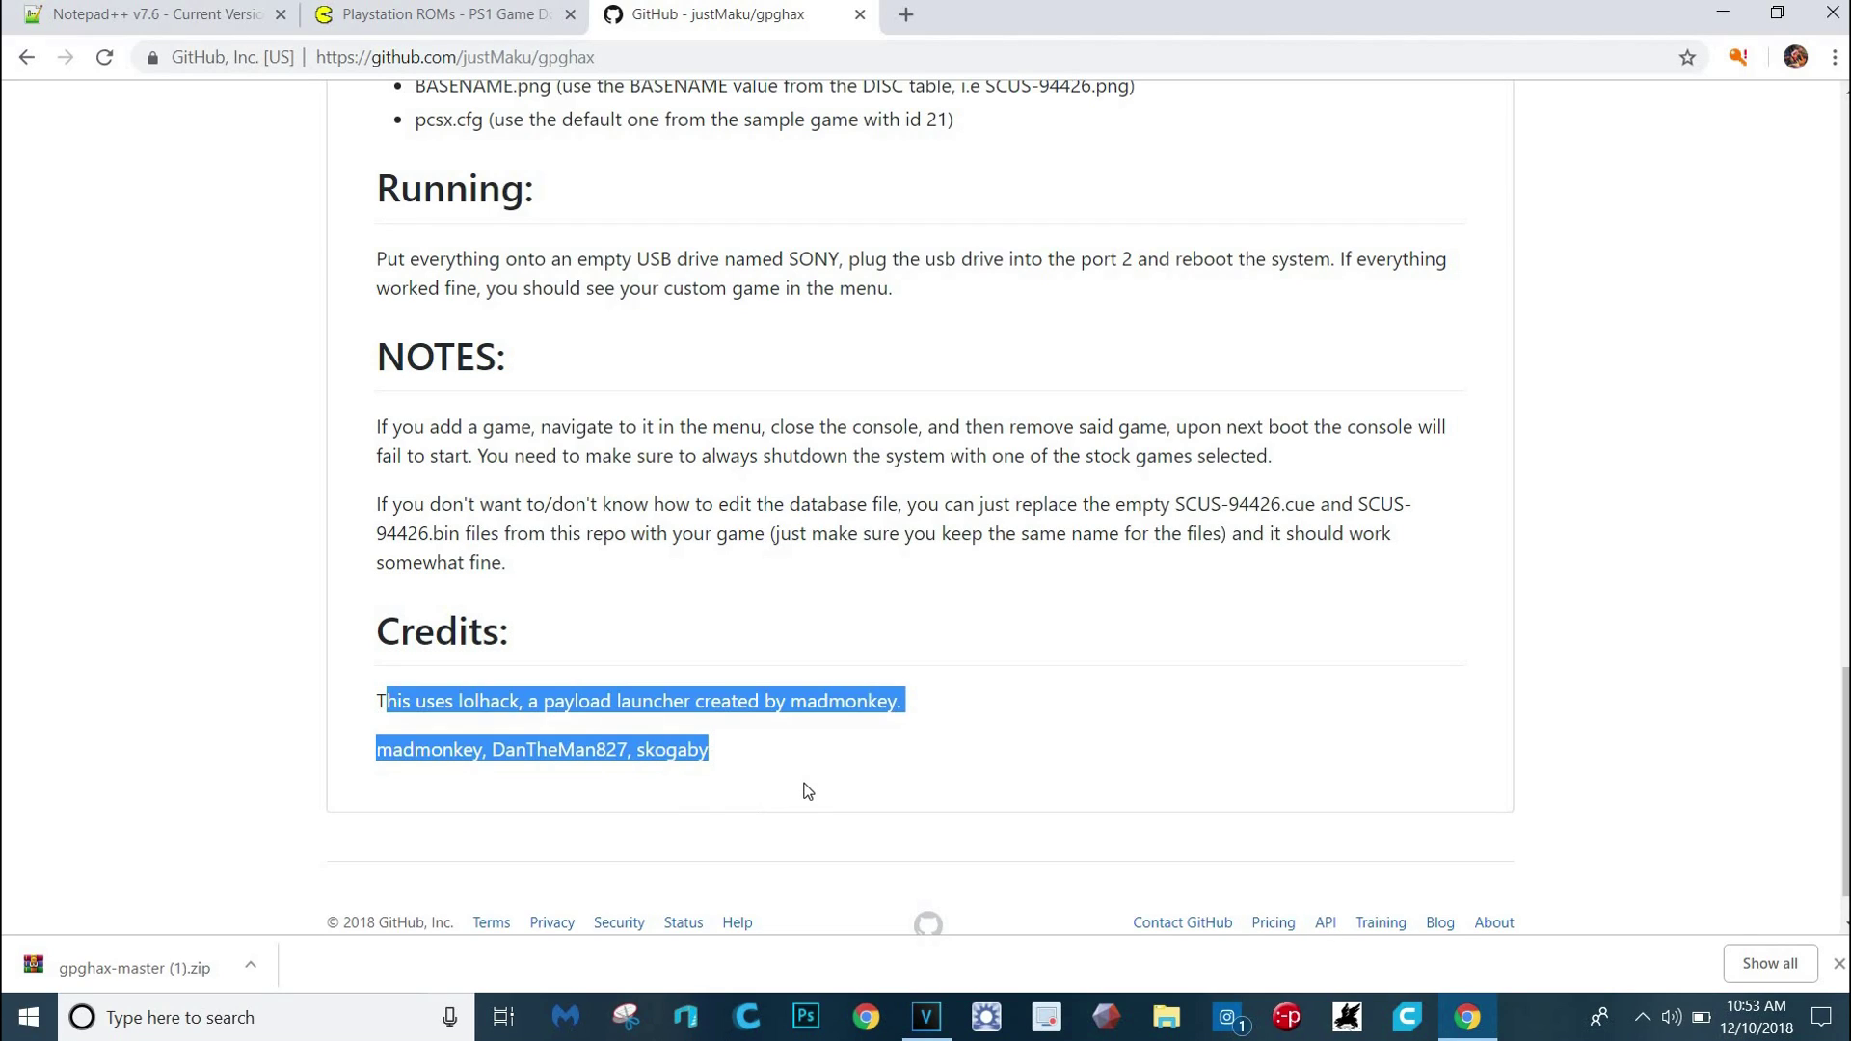
{"action": "left_click", "coordinate": [809, 786]}
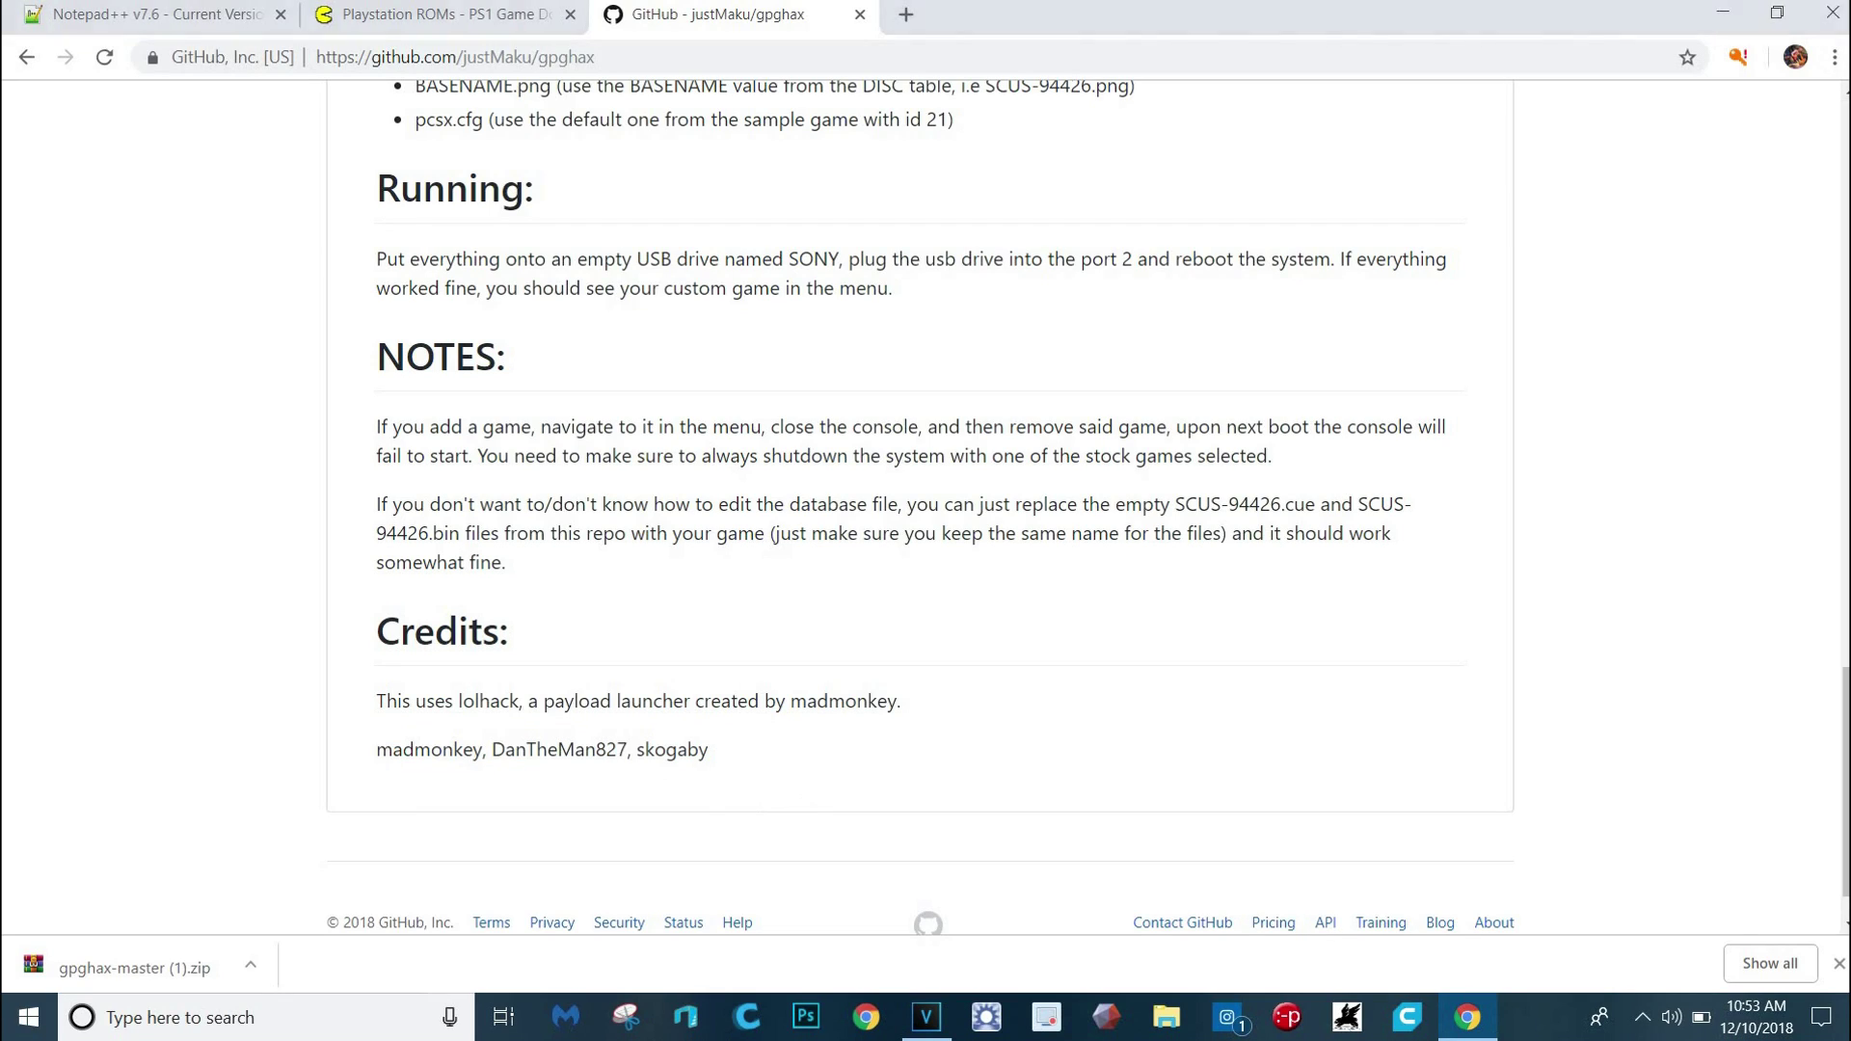
{"action": "scroll", "coordinate": [1482, 730], "scroll_direction": "up", "scroll_amount": 15}
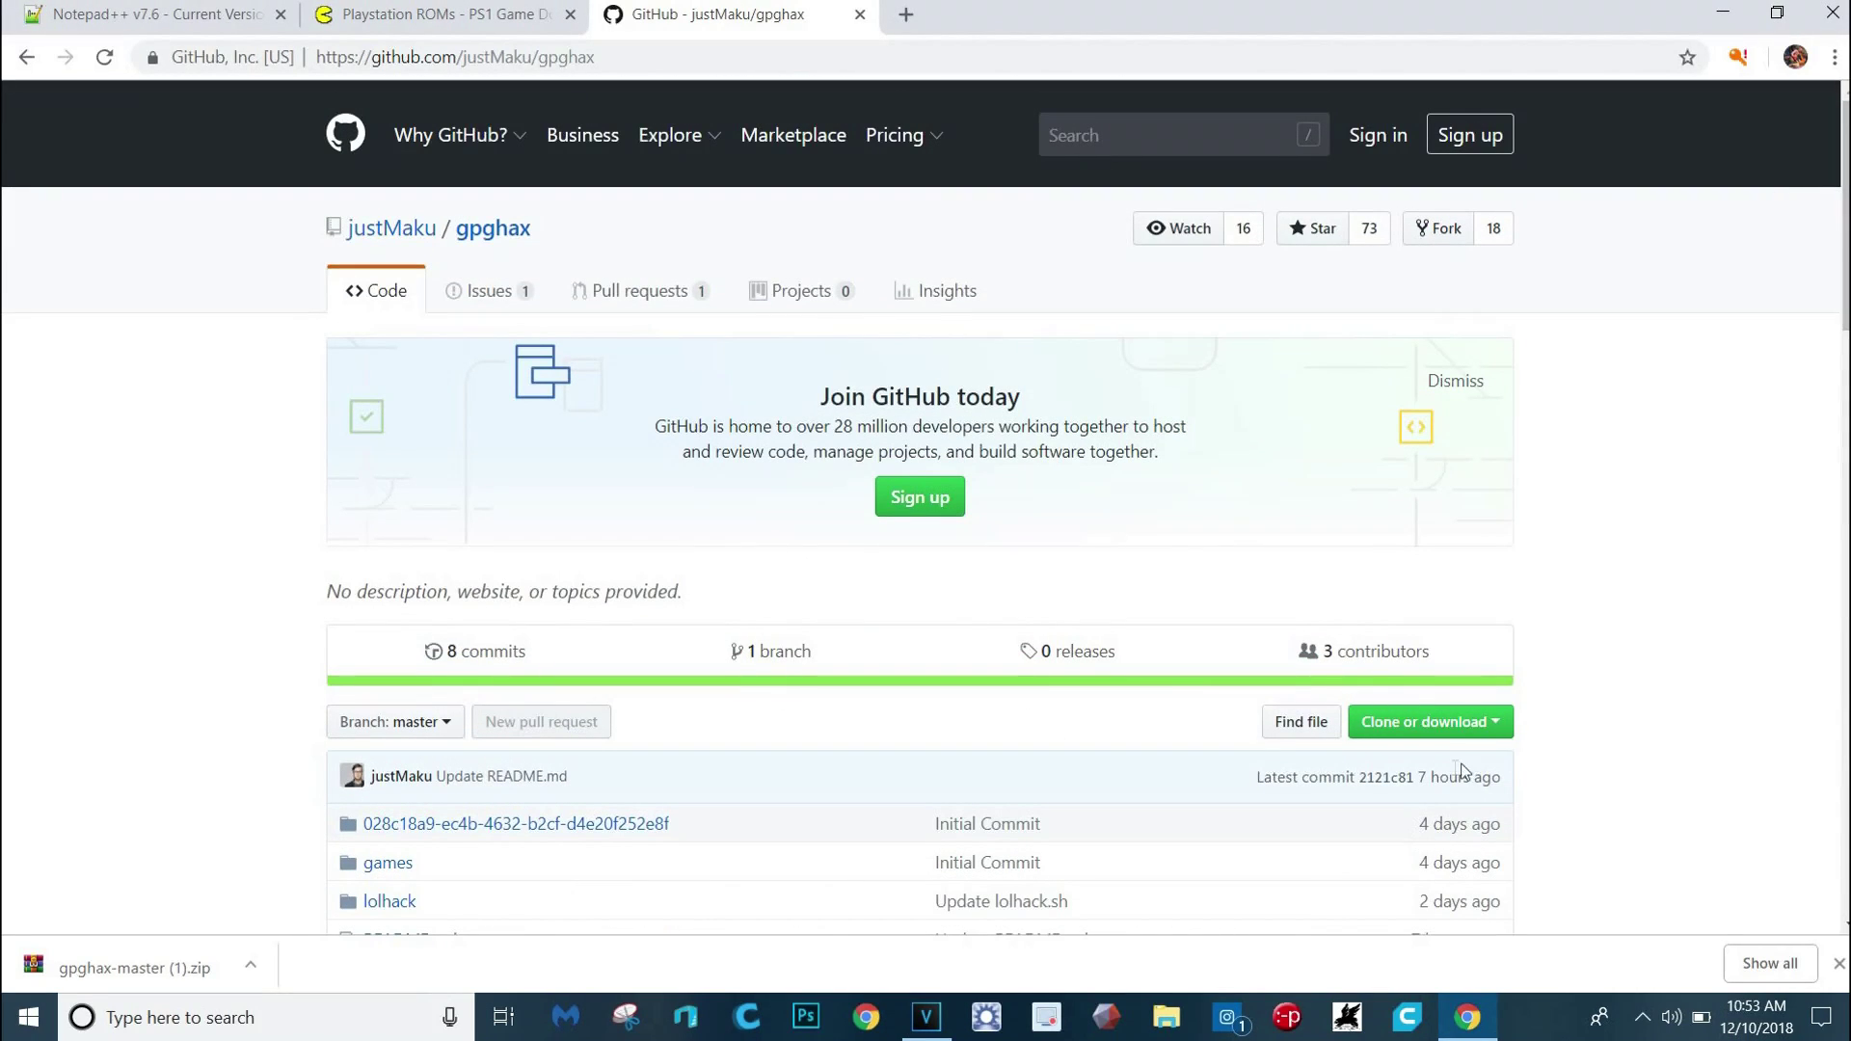
Check the repository's ZIP download option and the Notepad++ 7.6 download page, and minimise the browser
{"action": "left_click", "coordinate": [1482, 730]}
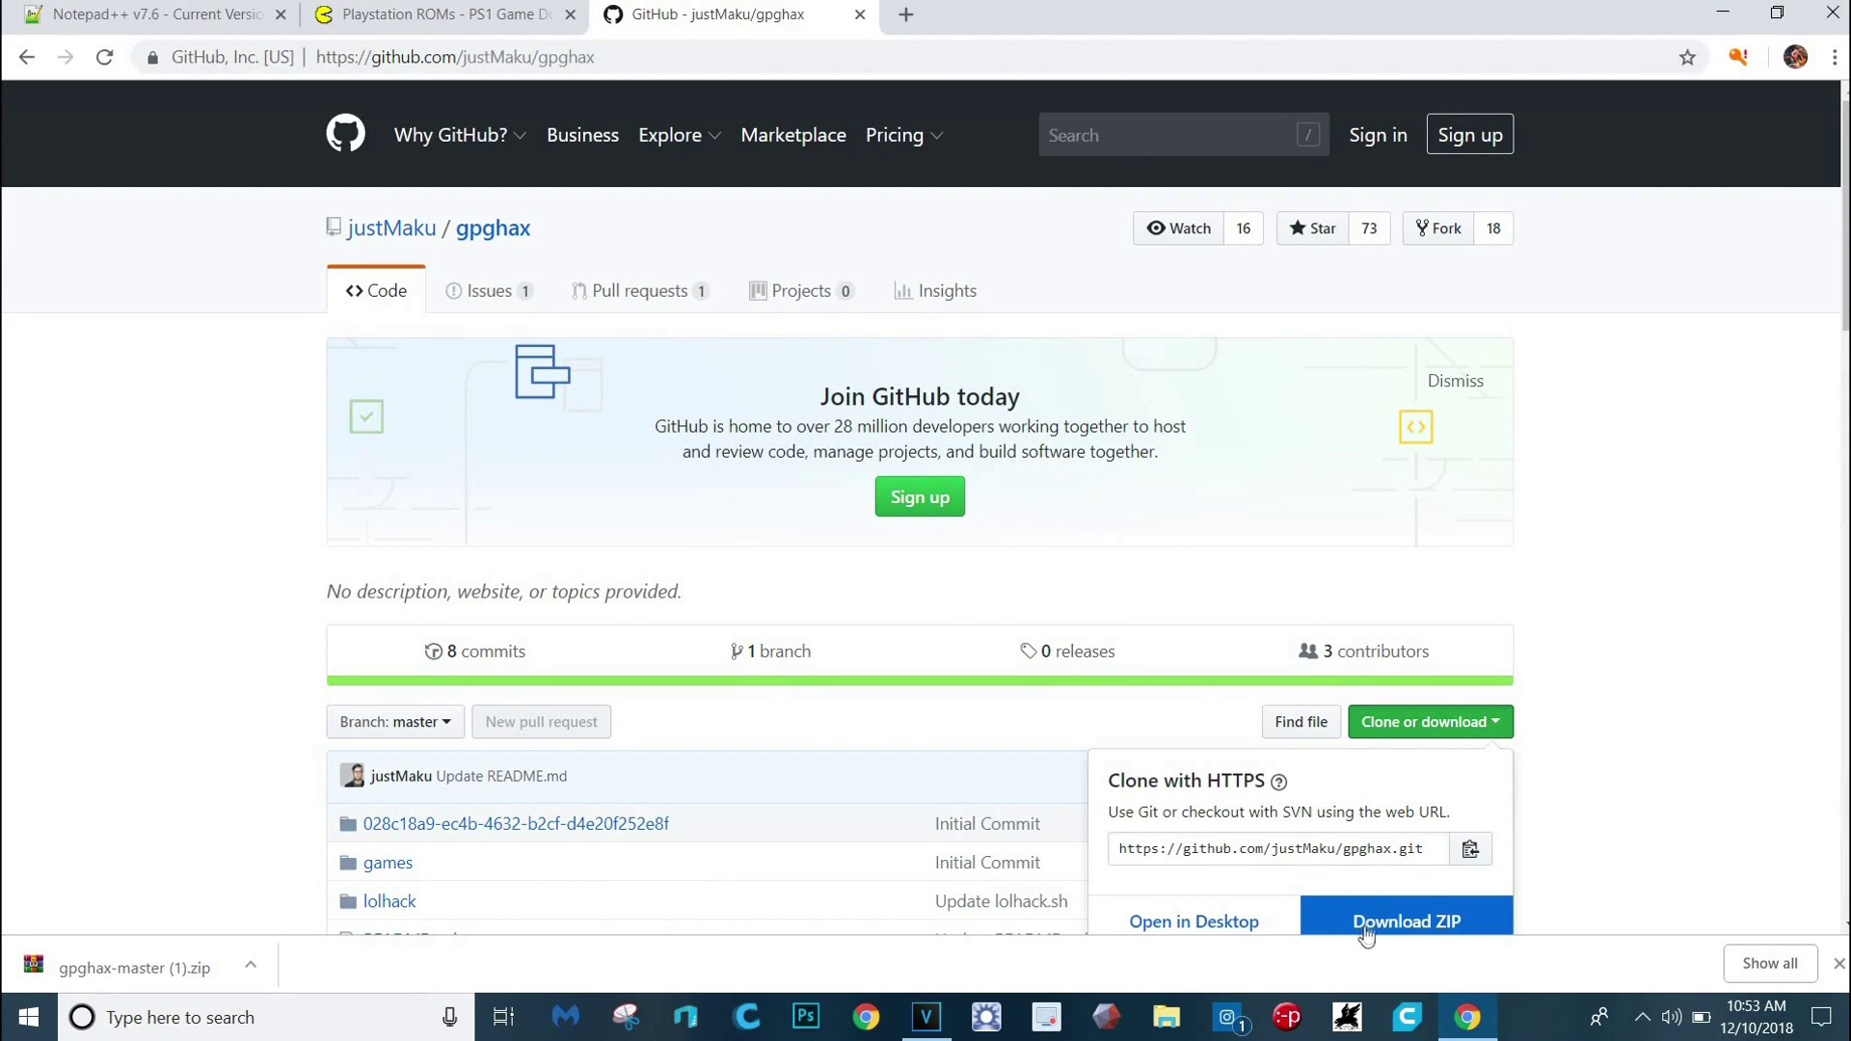
{"action": "left_click", "coordinate": [1410, 905]}
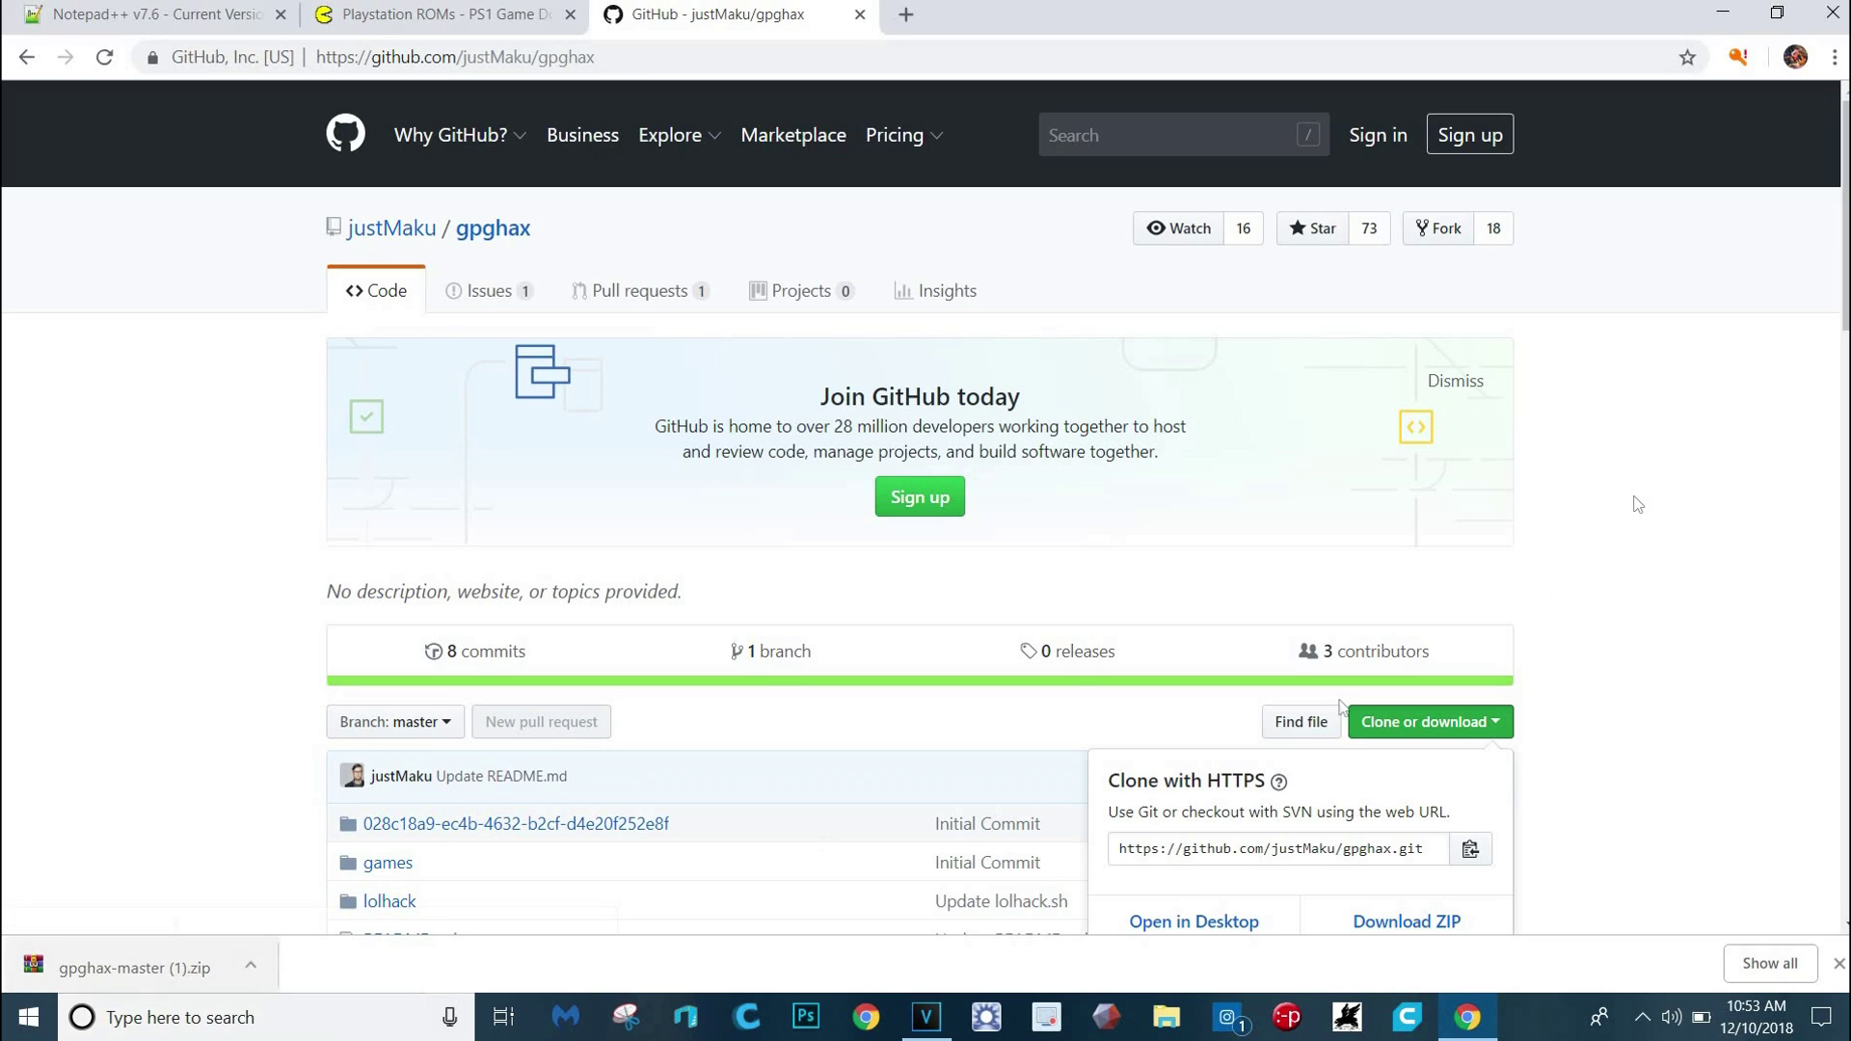
{"action": "left_click", "coordinate": [1803, 391]}
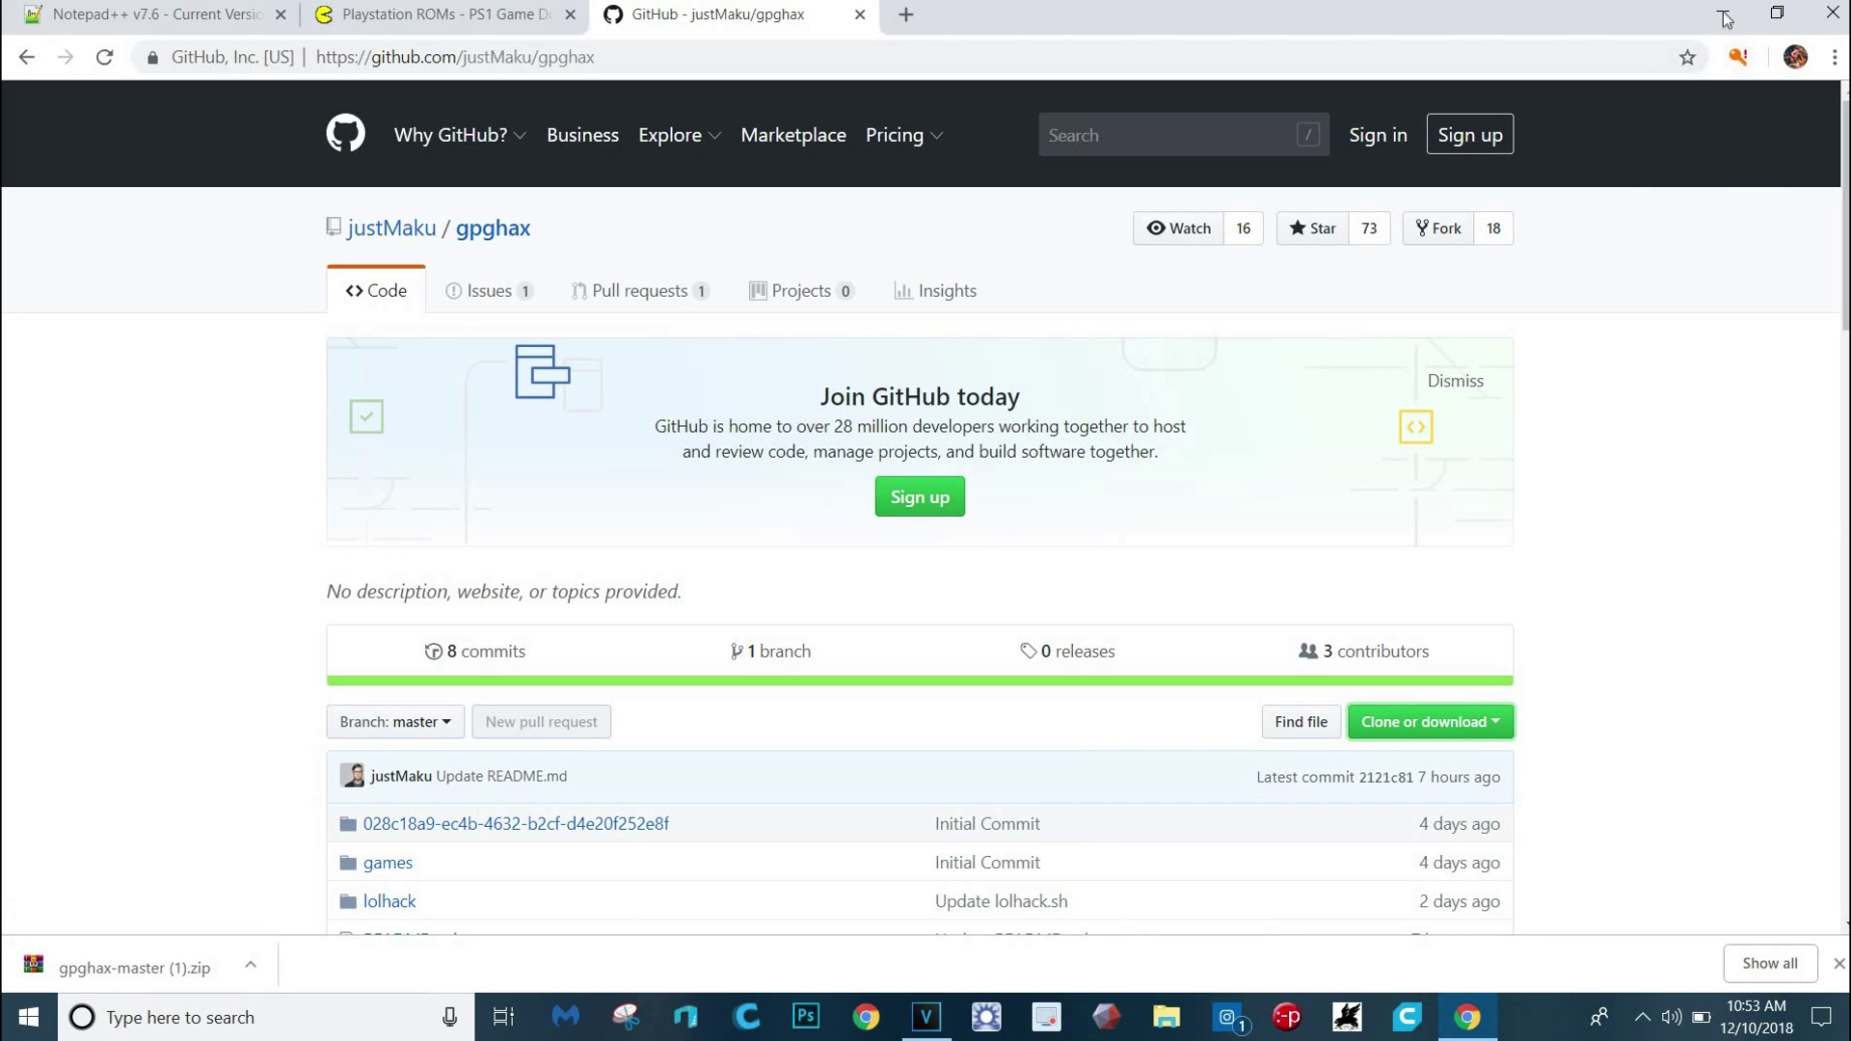
{"action": "left_click", "coordinate": [182, 17]}
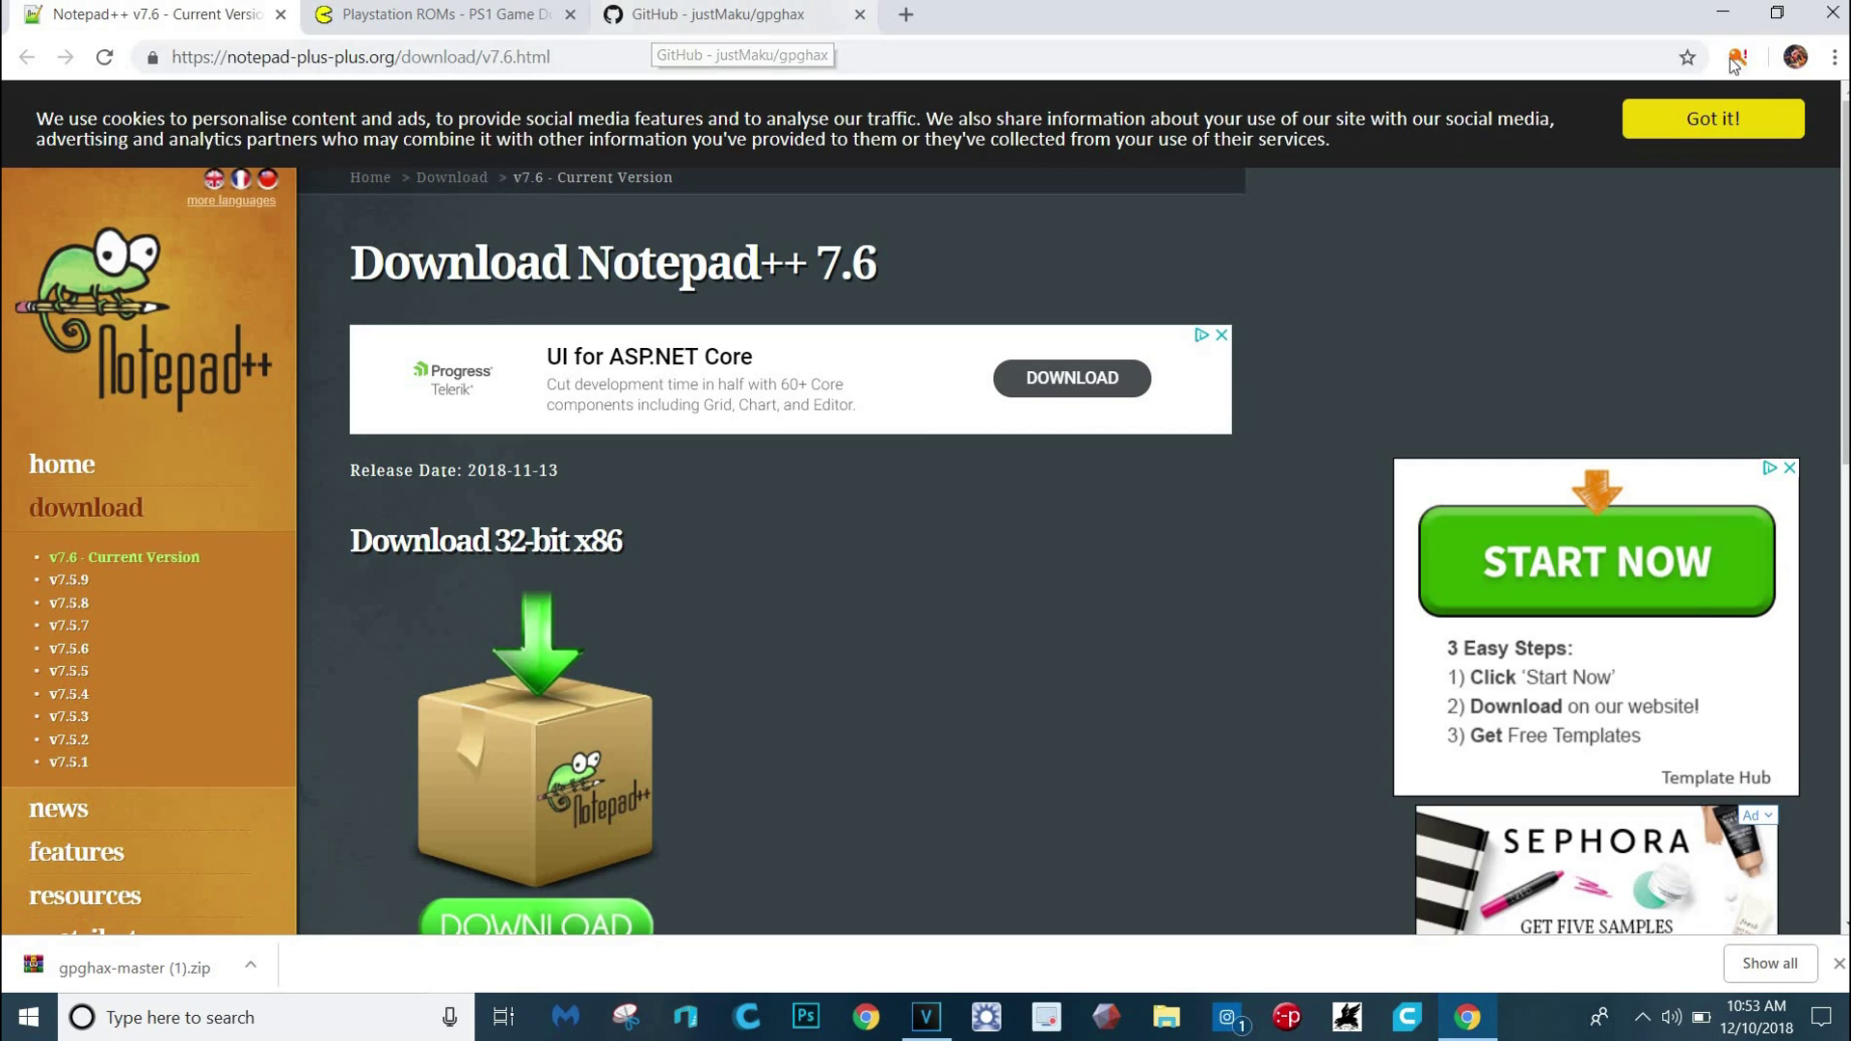
{"action": "left_click", "coordinate": [1725, 10]}
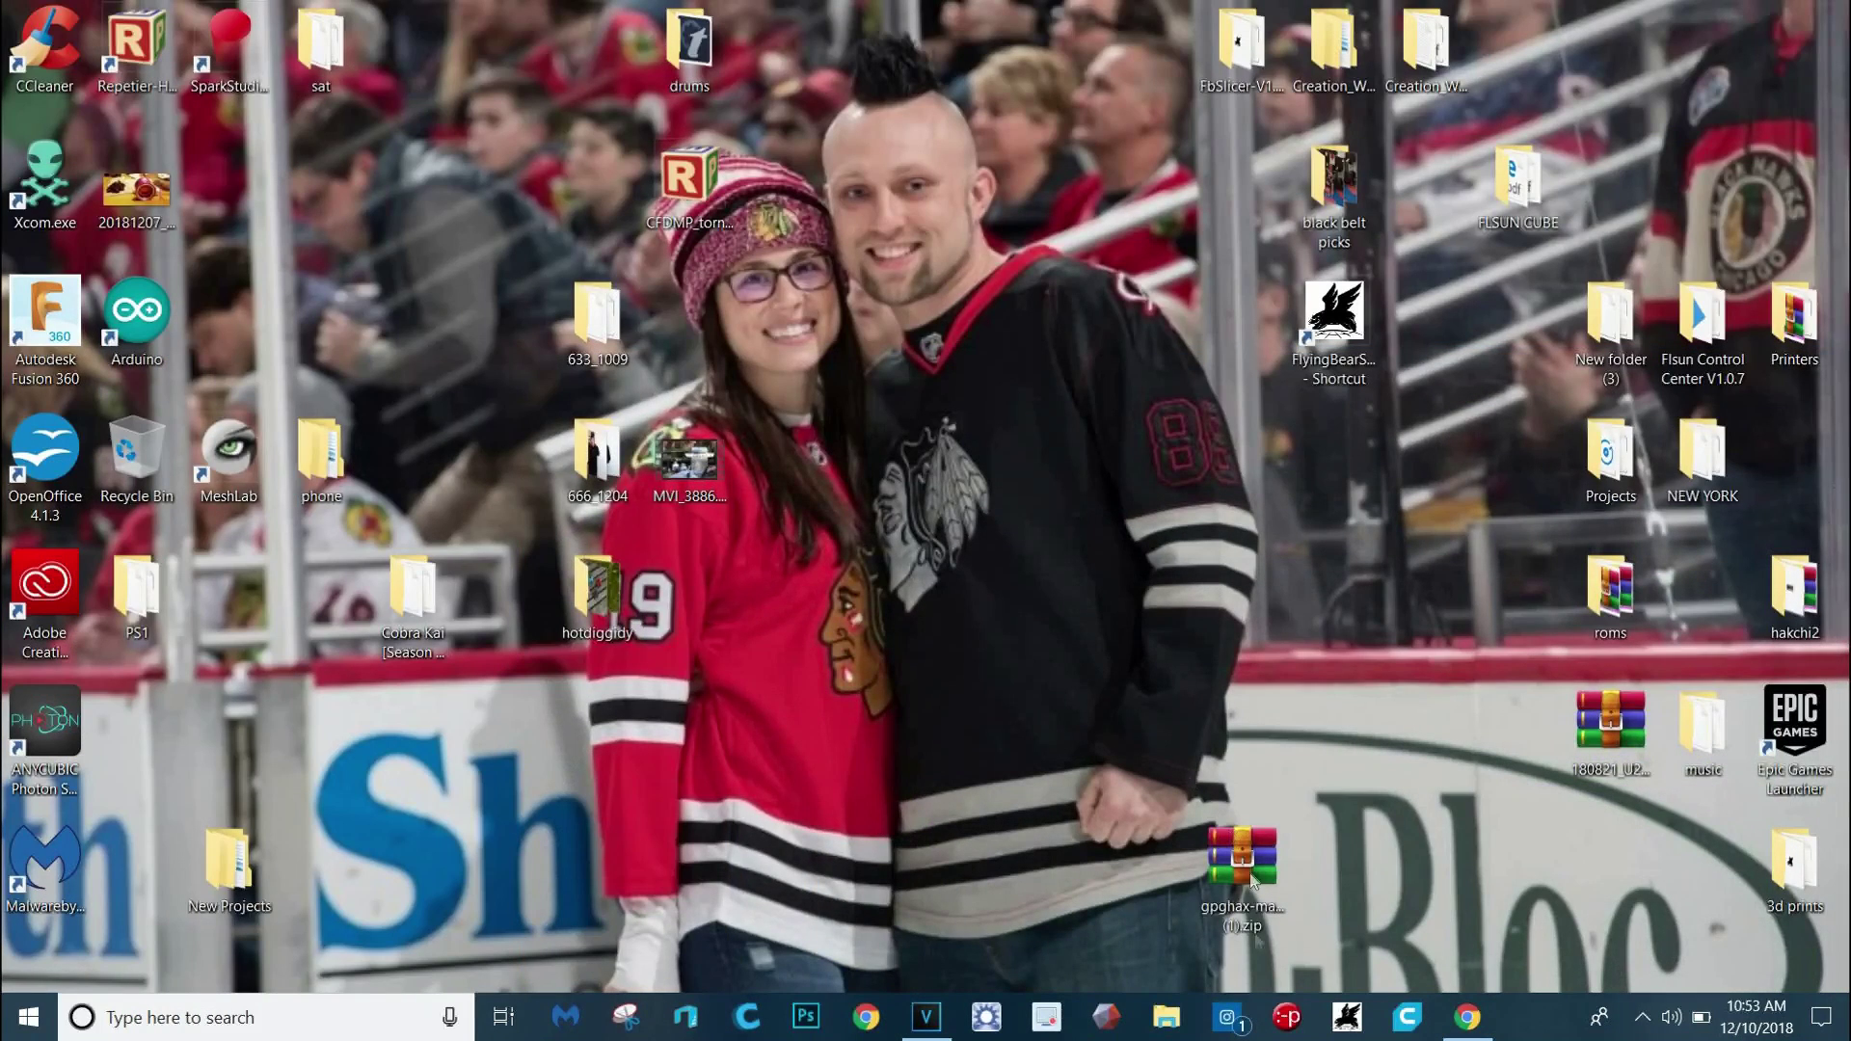
Extract gpghax-master (1).zip directly onto the desktop and place the extracted folder near the archive
{"action": "right_click", "coordinate": [1258, 906]}
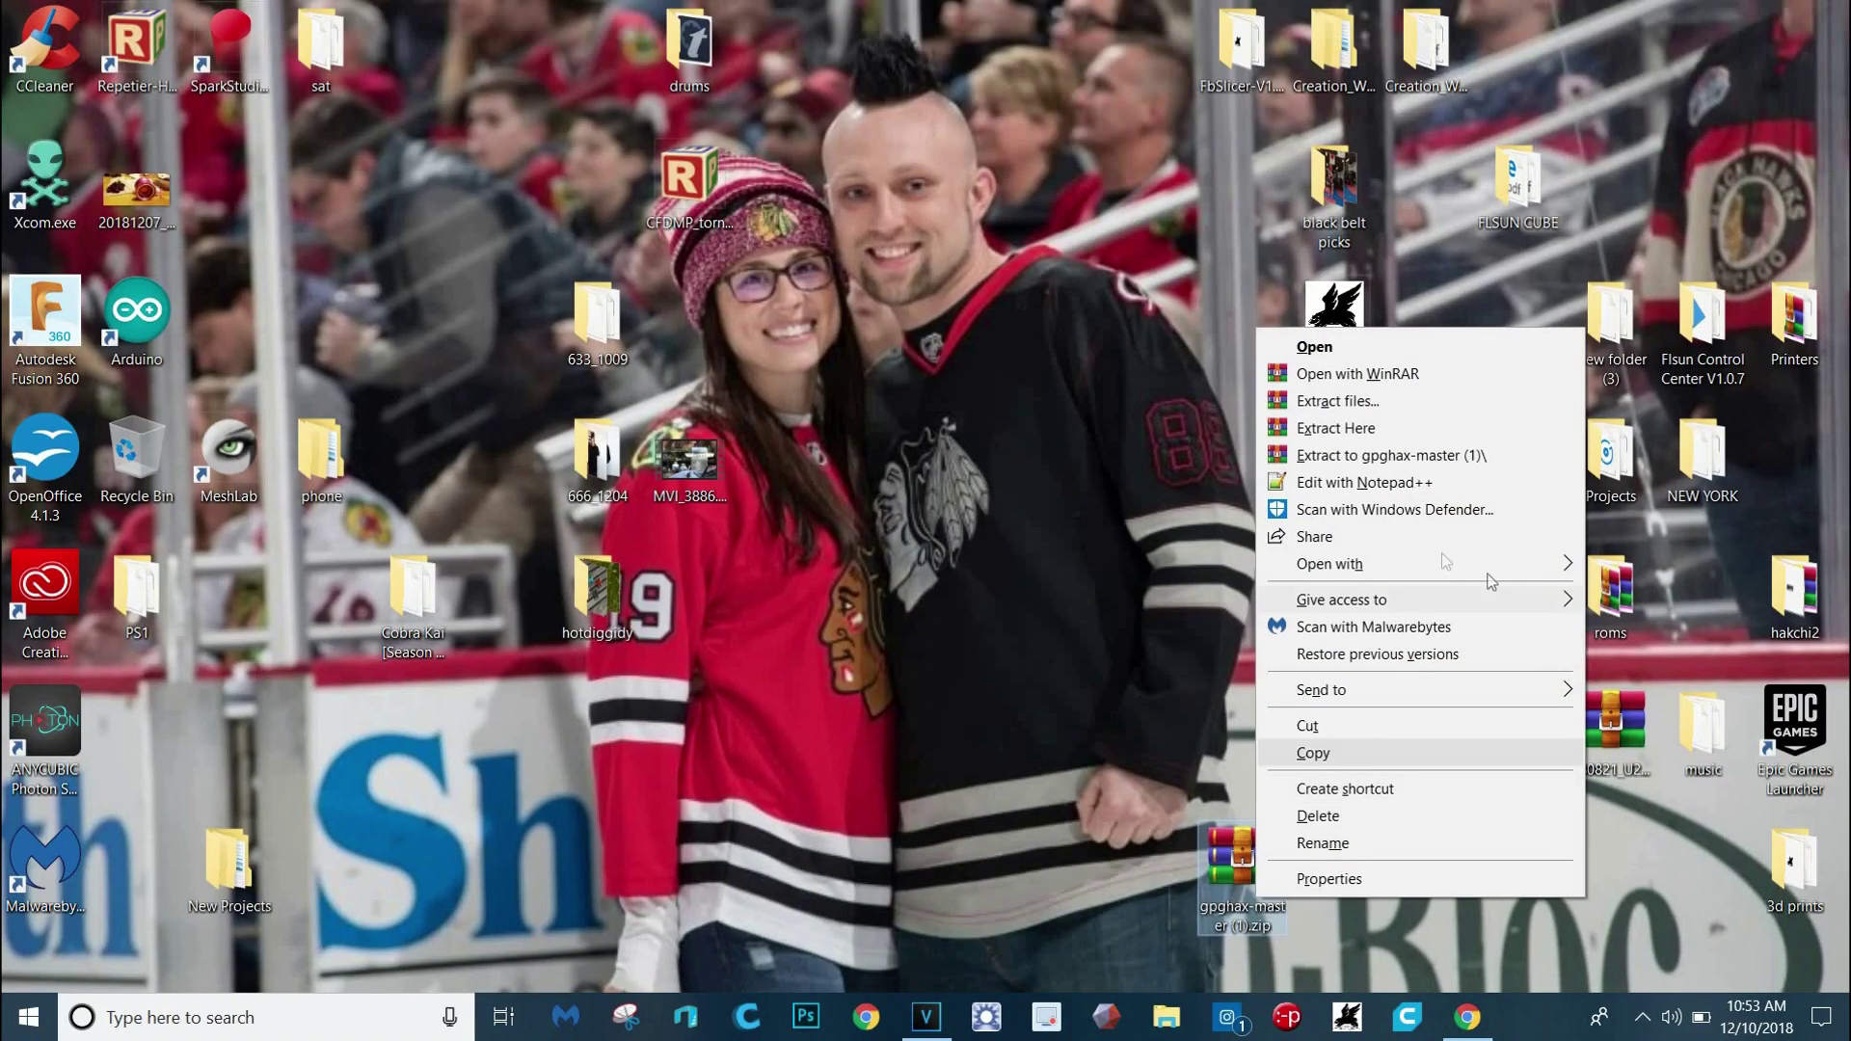
{"action": "left_click", "coordinate": [1355, 438]}
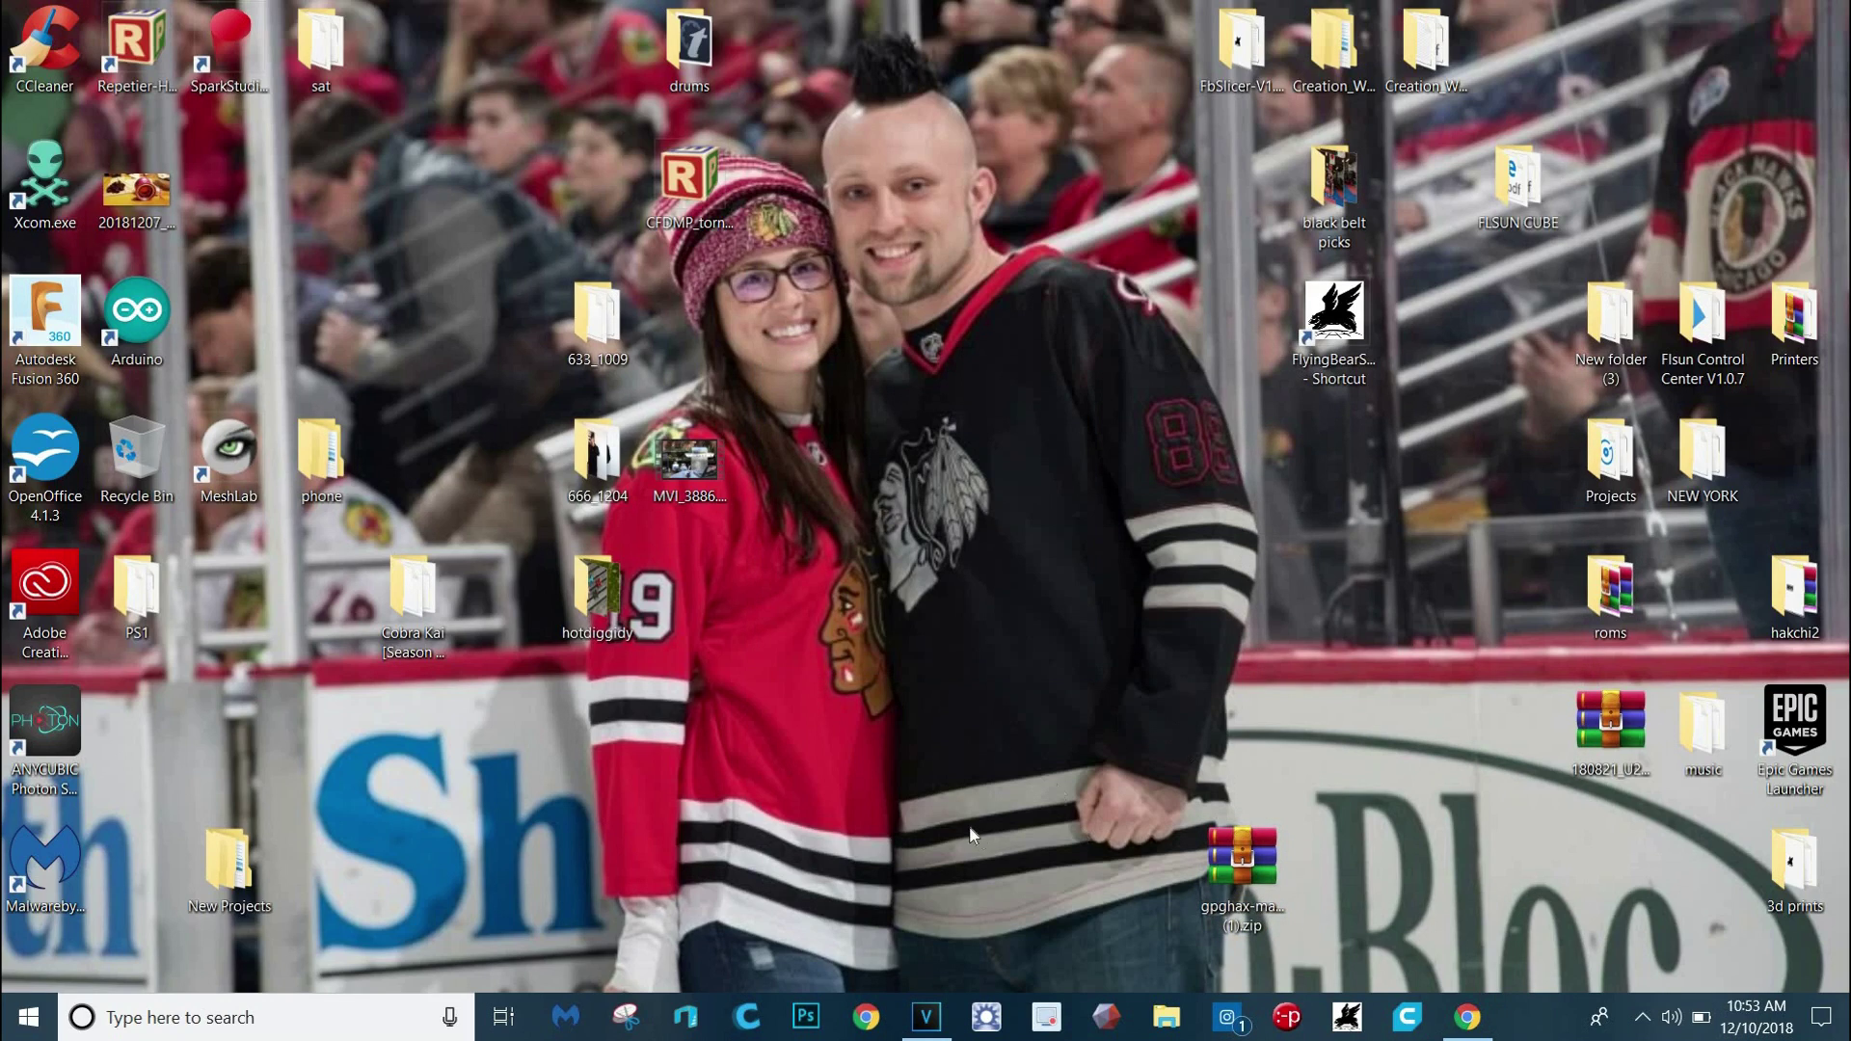
{"action": "left_click_drag", "start_coordinate": [139, 750], "coordinate": [1049, 767]}
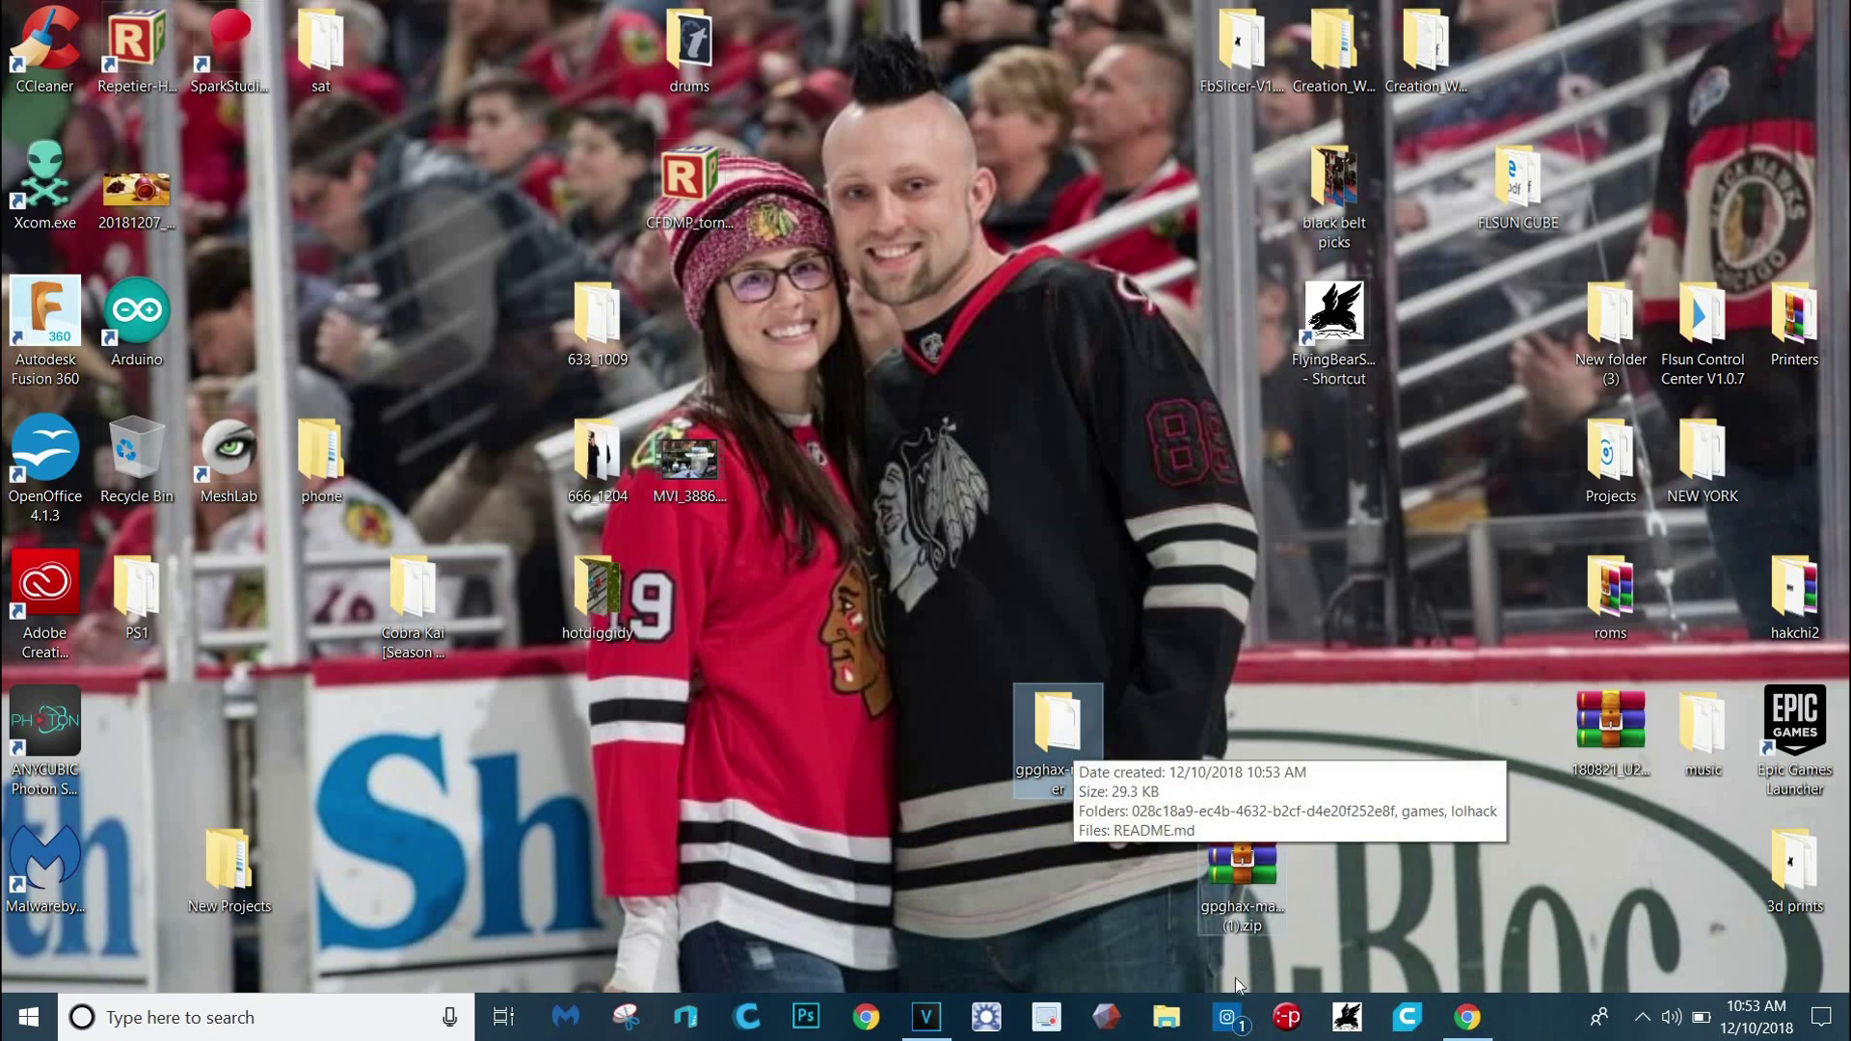
Open the SONY (E:) drive in File Explorer and move its window clear of the extracted gpghax-master folder
{"action": "left_click", "coordinate": [1166, 1017]}
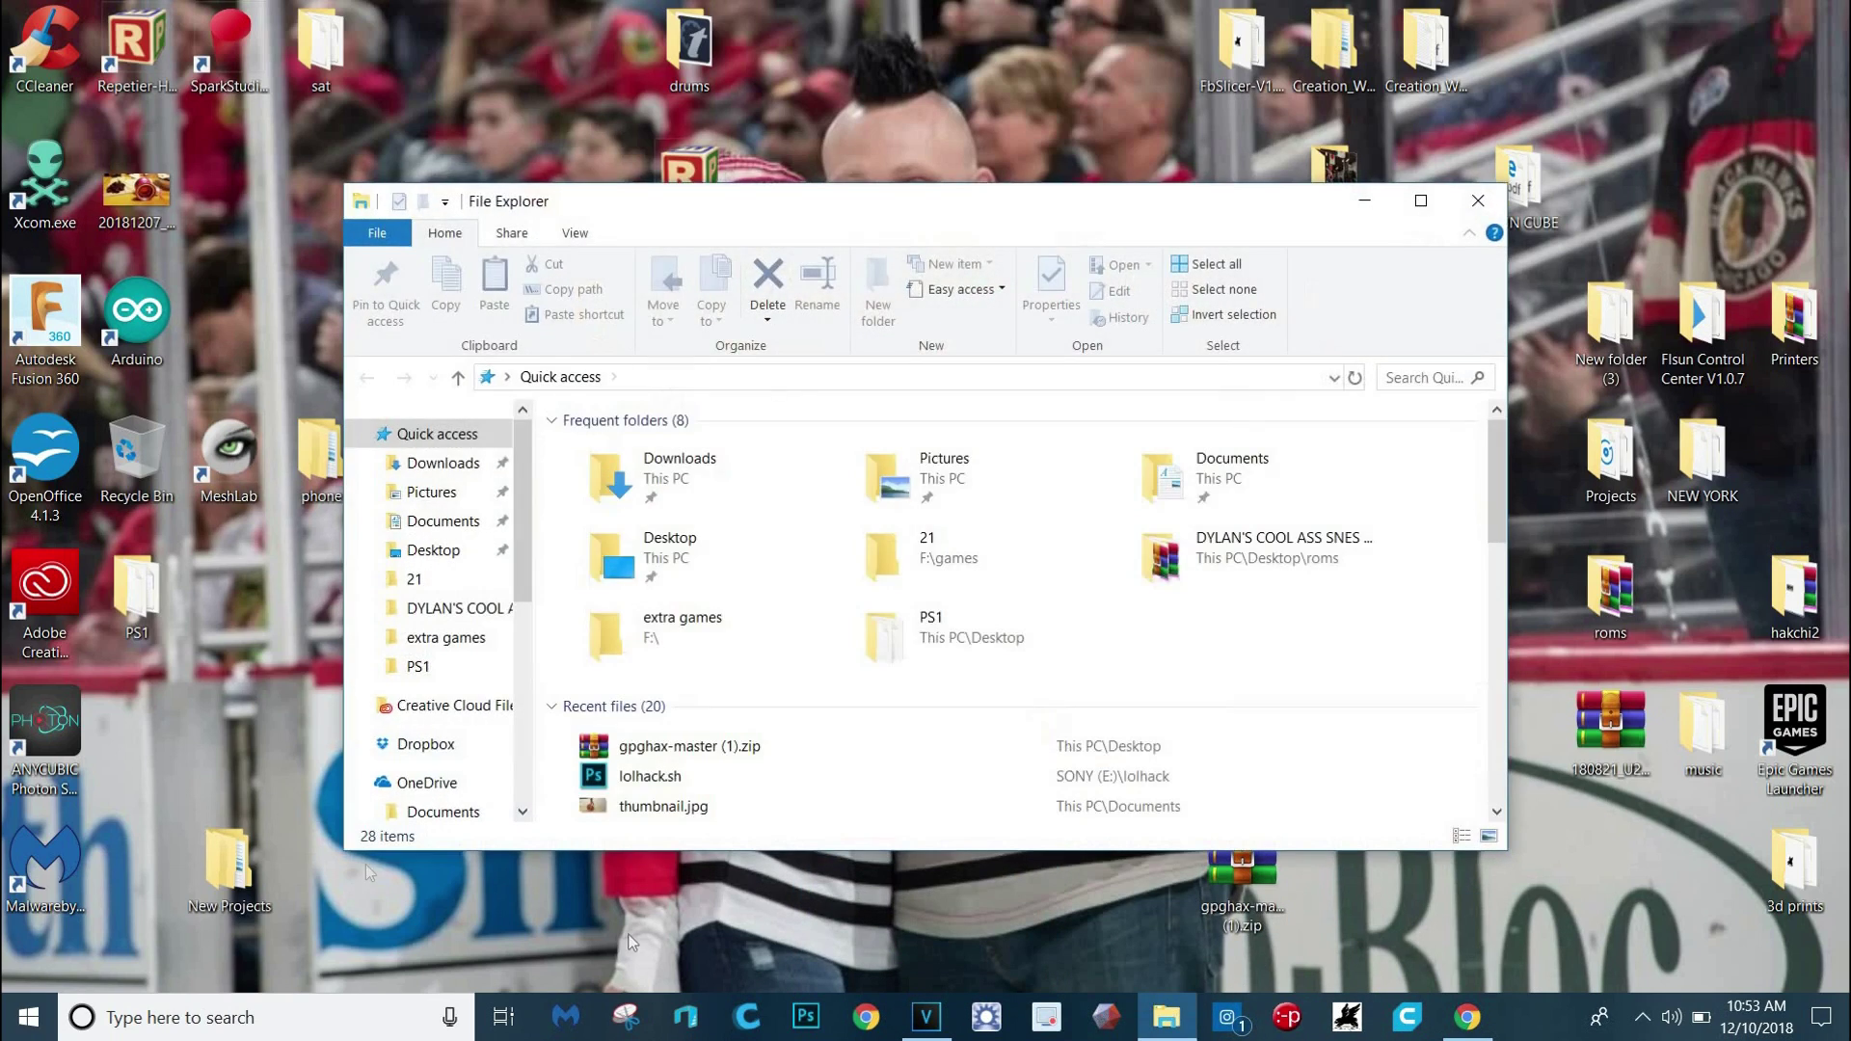
{"action": "scroll", "coordinate": [421, 765], "scroll_direction": "down", "scroll_amount": 5}
{"action": "left_click", "coordinate": [421, 757]}
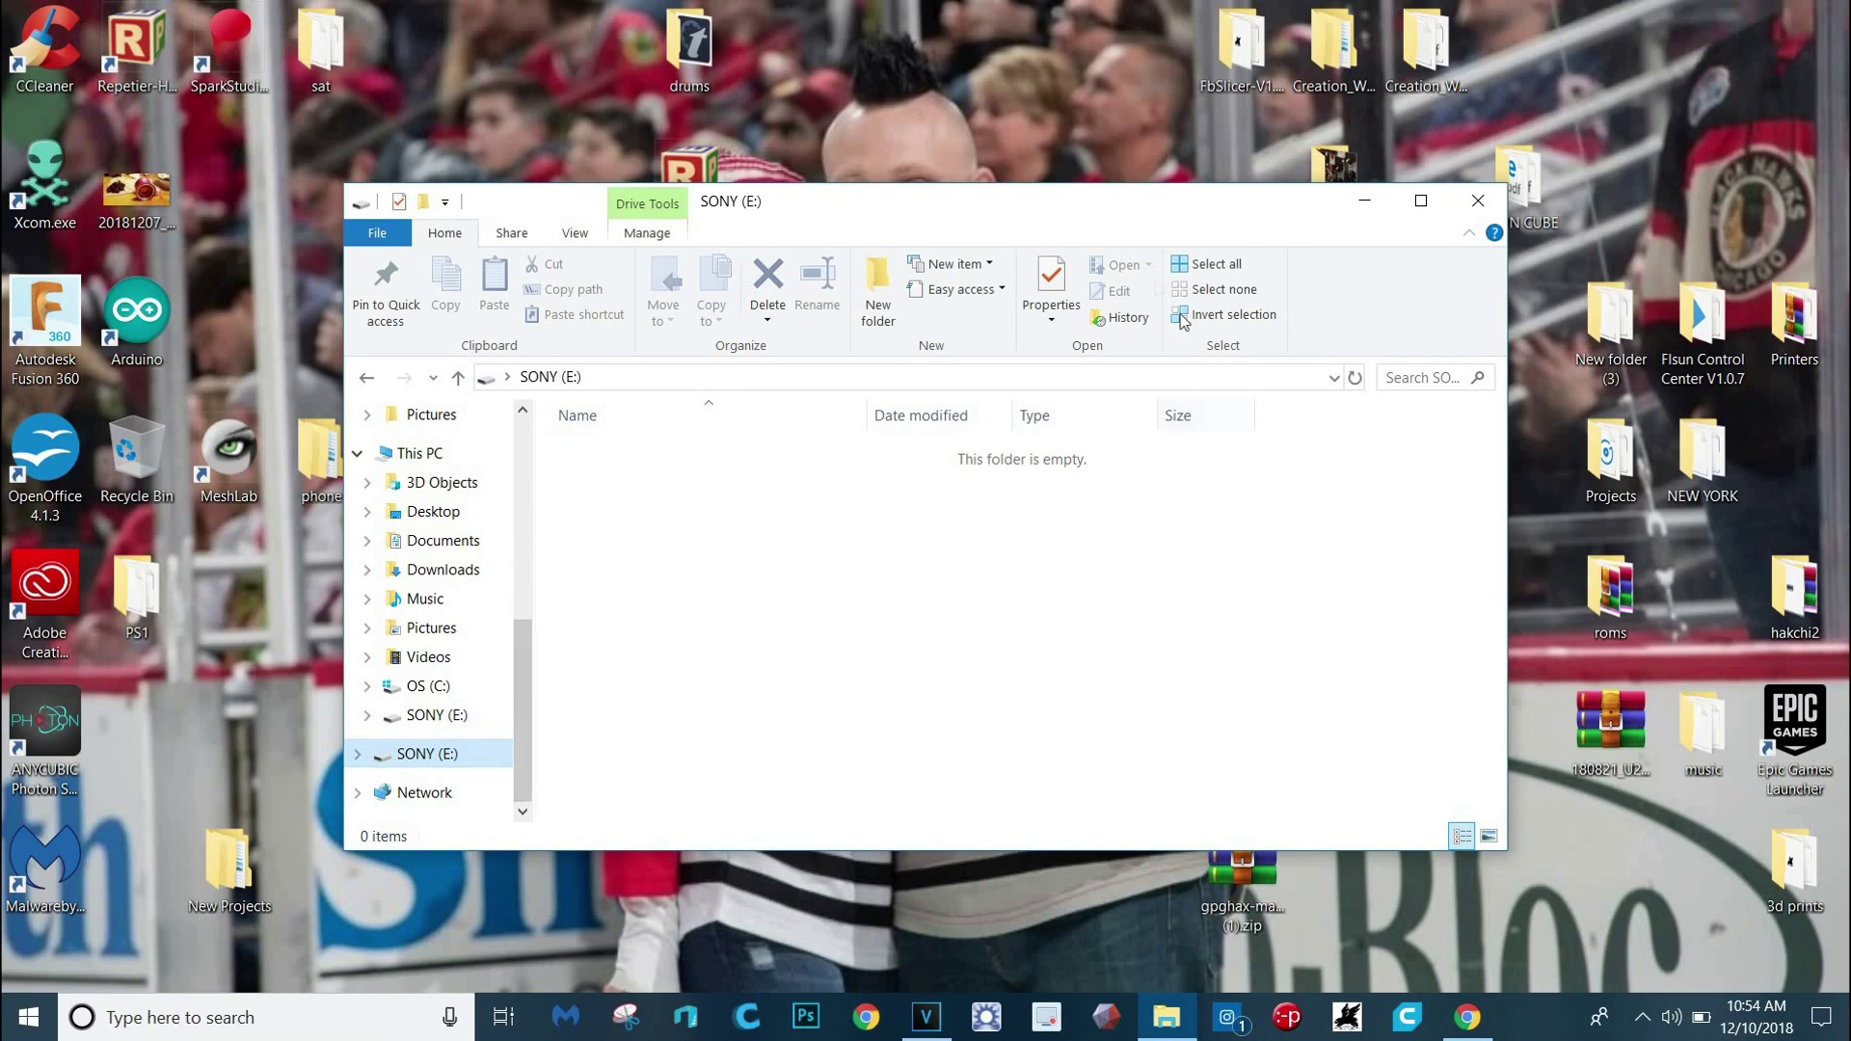
{"action": "left_click_drag", "start_coordinate": [1107, 203], "coordinate": [1042, 74]}
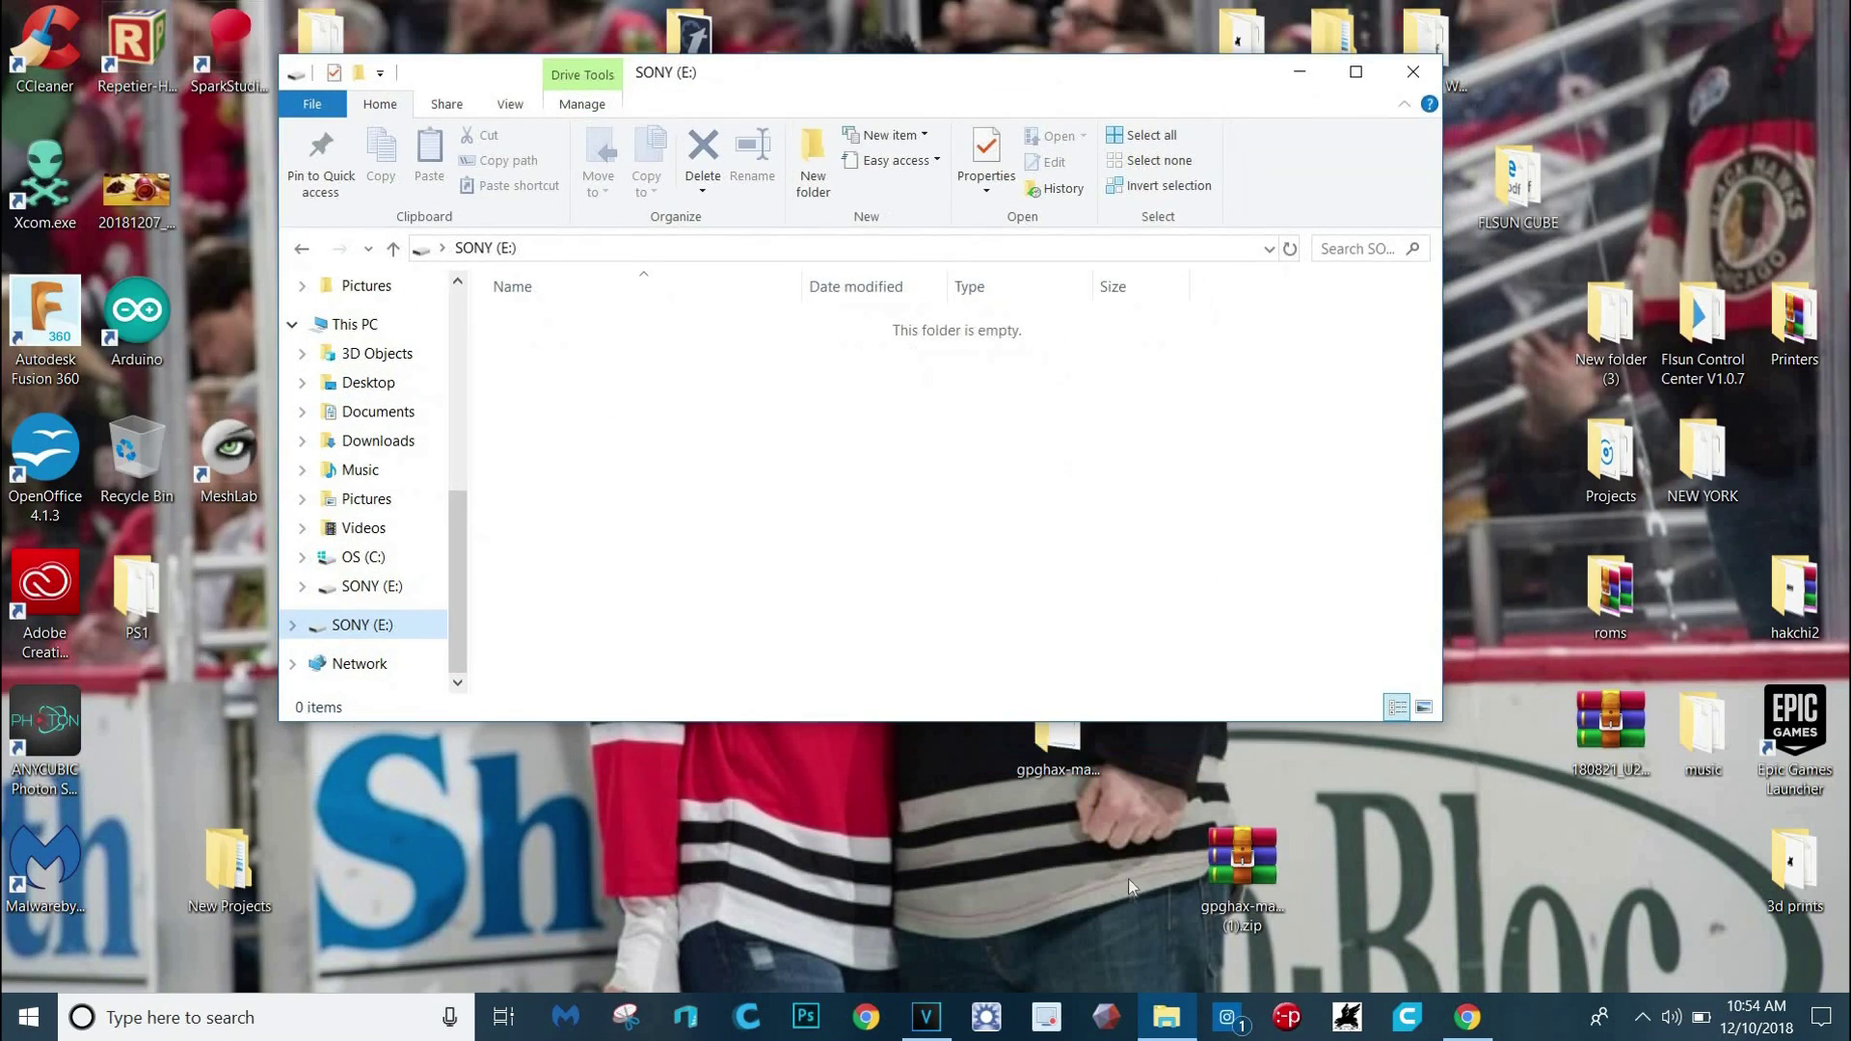
Copy the three folders and README.md from the extracted gpghax-master folder to the root of the SONY (E:) drive
{"action": "double_click", "coordinate": [1080, 771]}
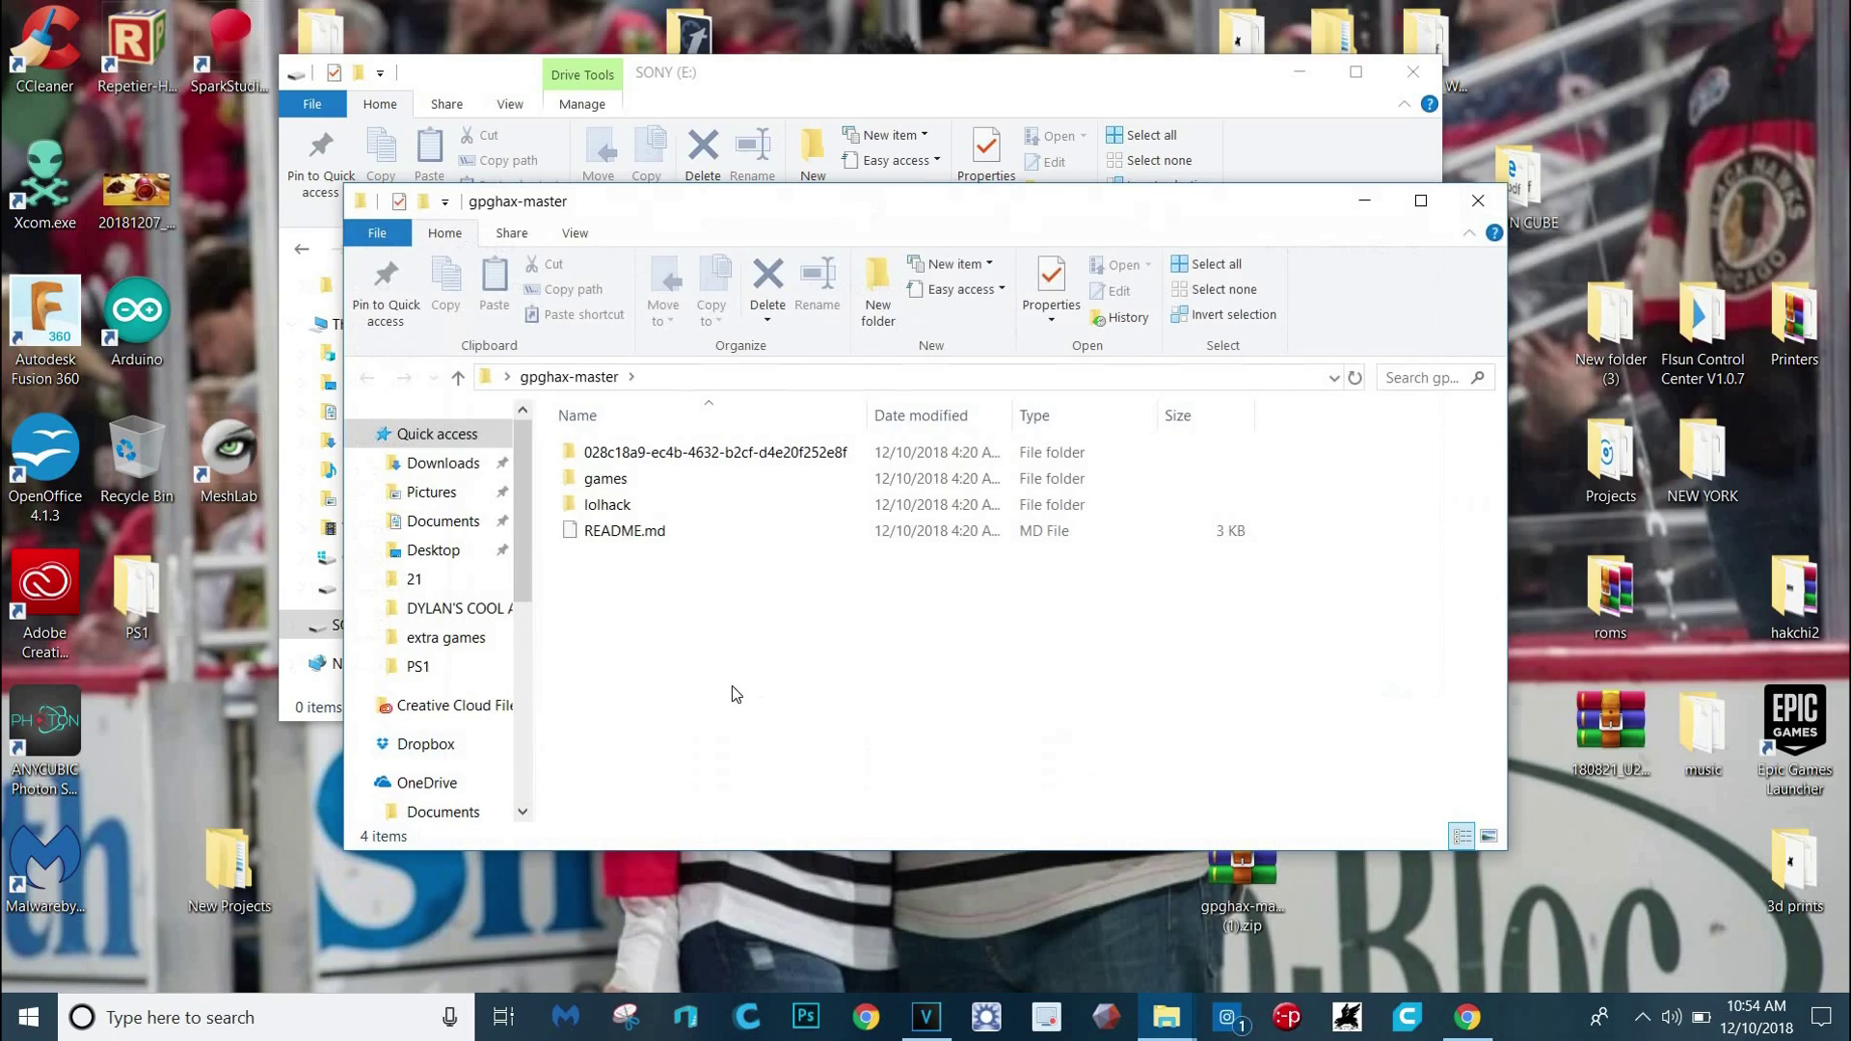
{"action": "left_click_drag", "start_coordinate": [736, 694], "coordinate": [591, 437]}
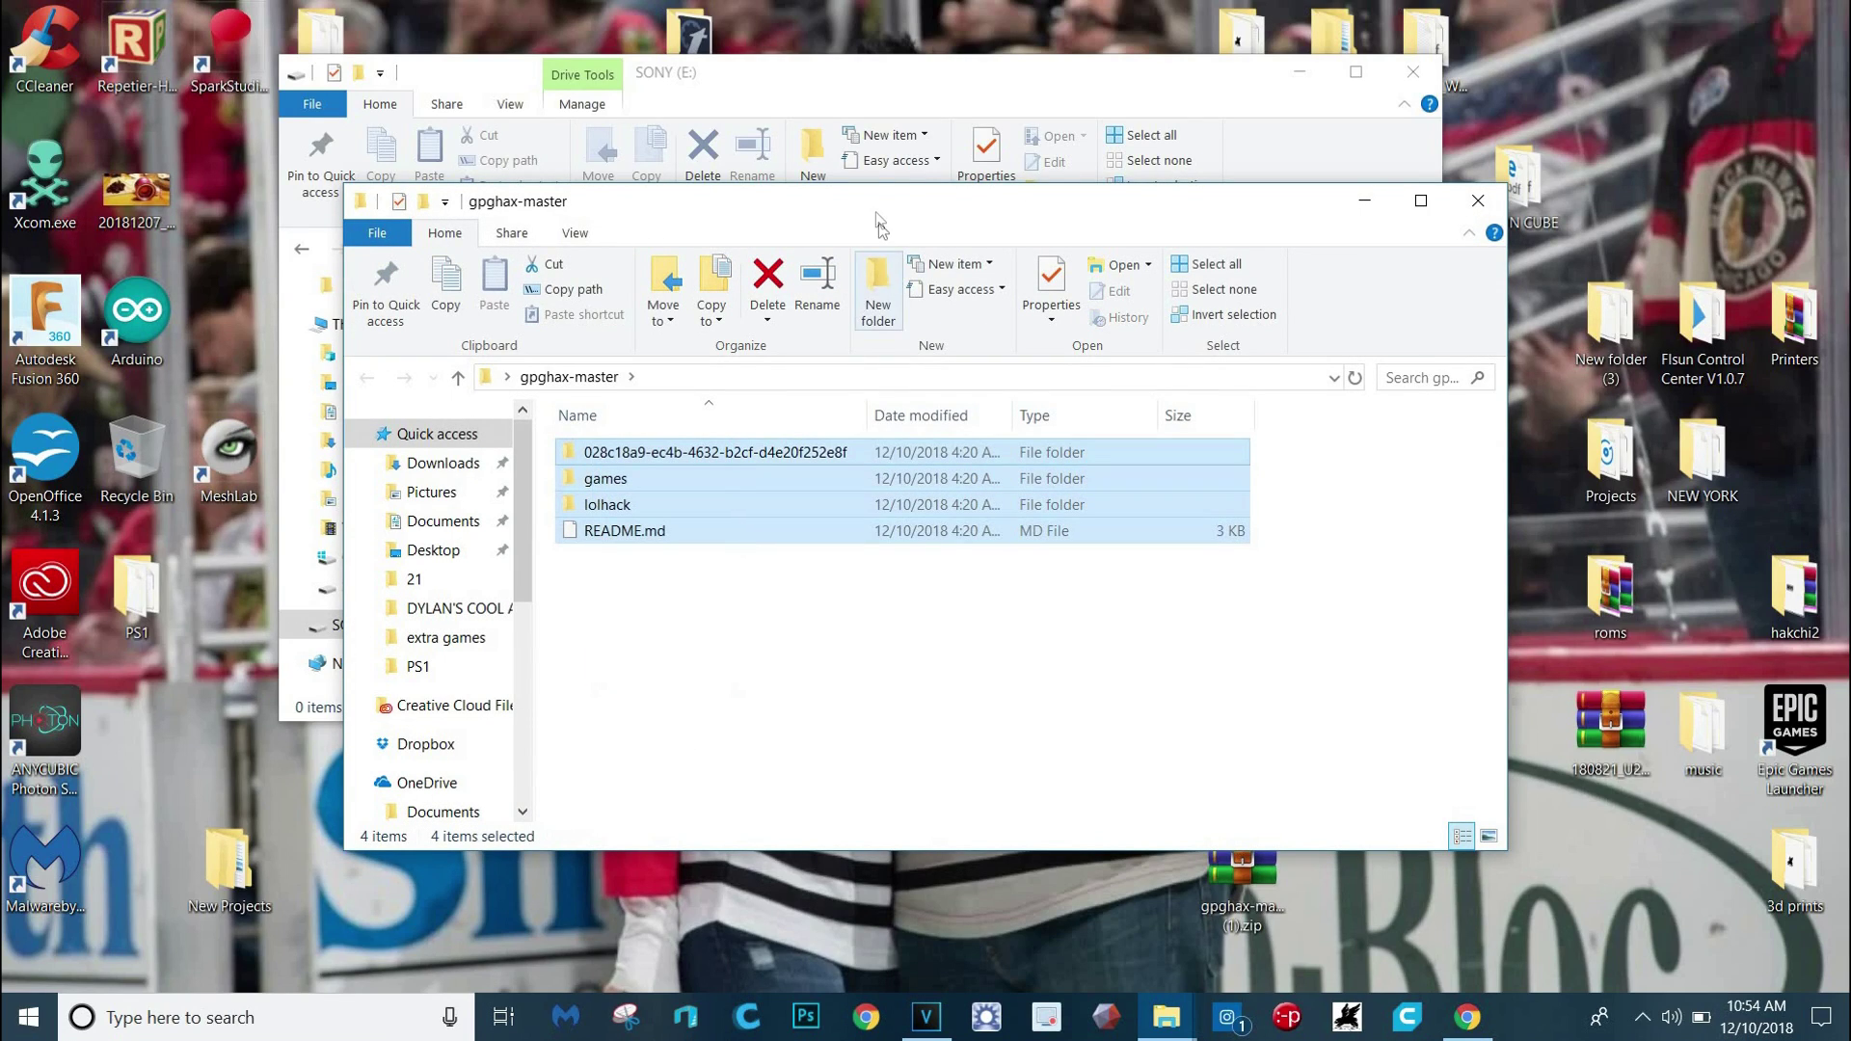
{"action": "left_click_drag", "start_coordinate": [877, 201], "coordinate": [1368, 182]}
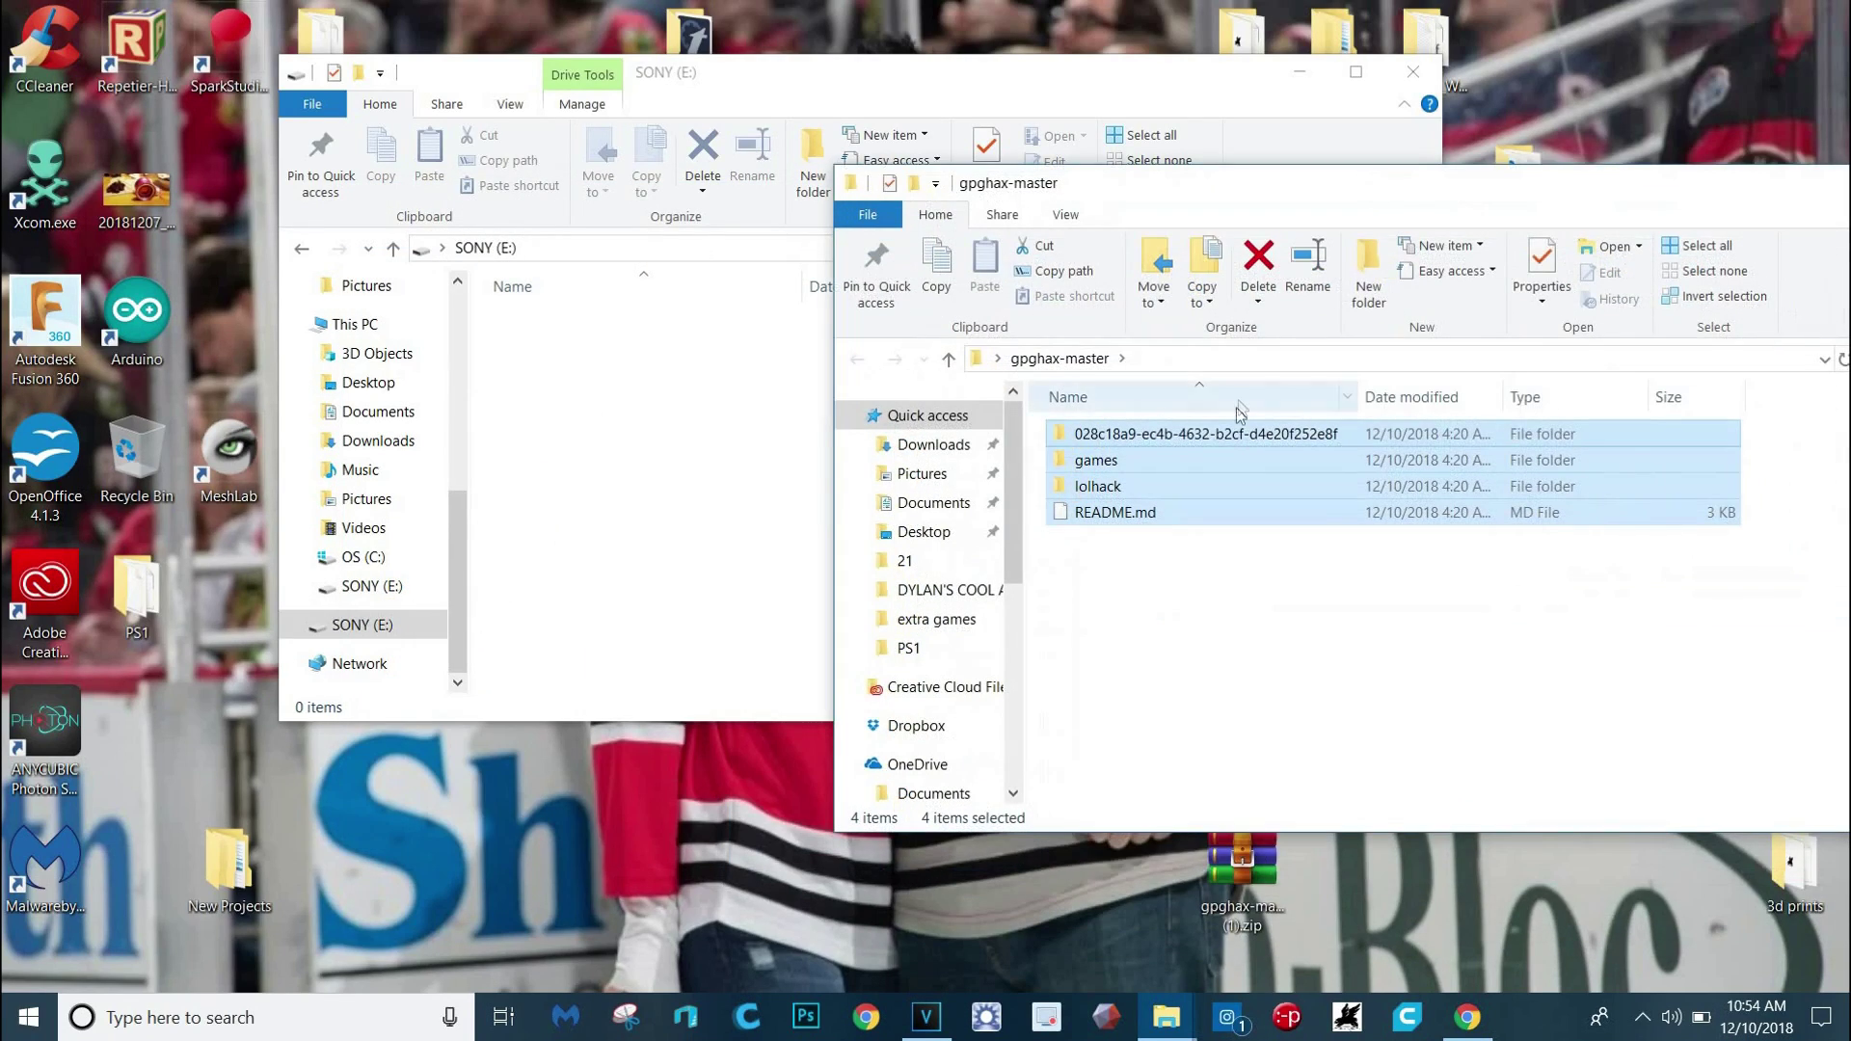
{"action": "left_click_drag", "start_coordinate": [1230, 454], "coordinate": [599, 500]}
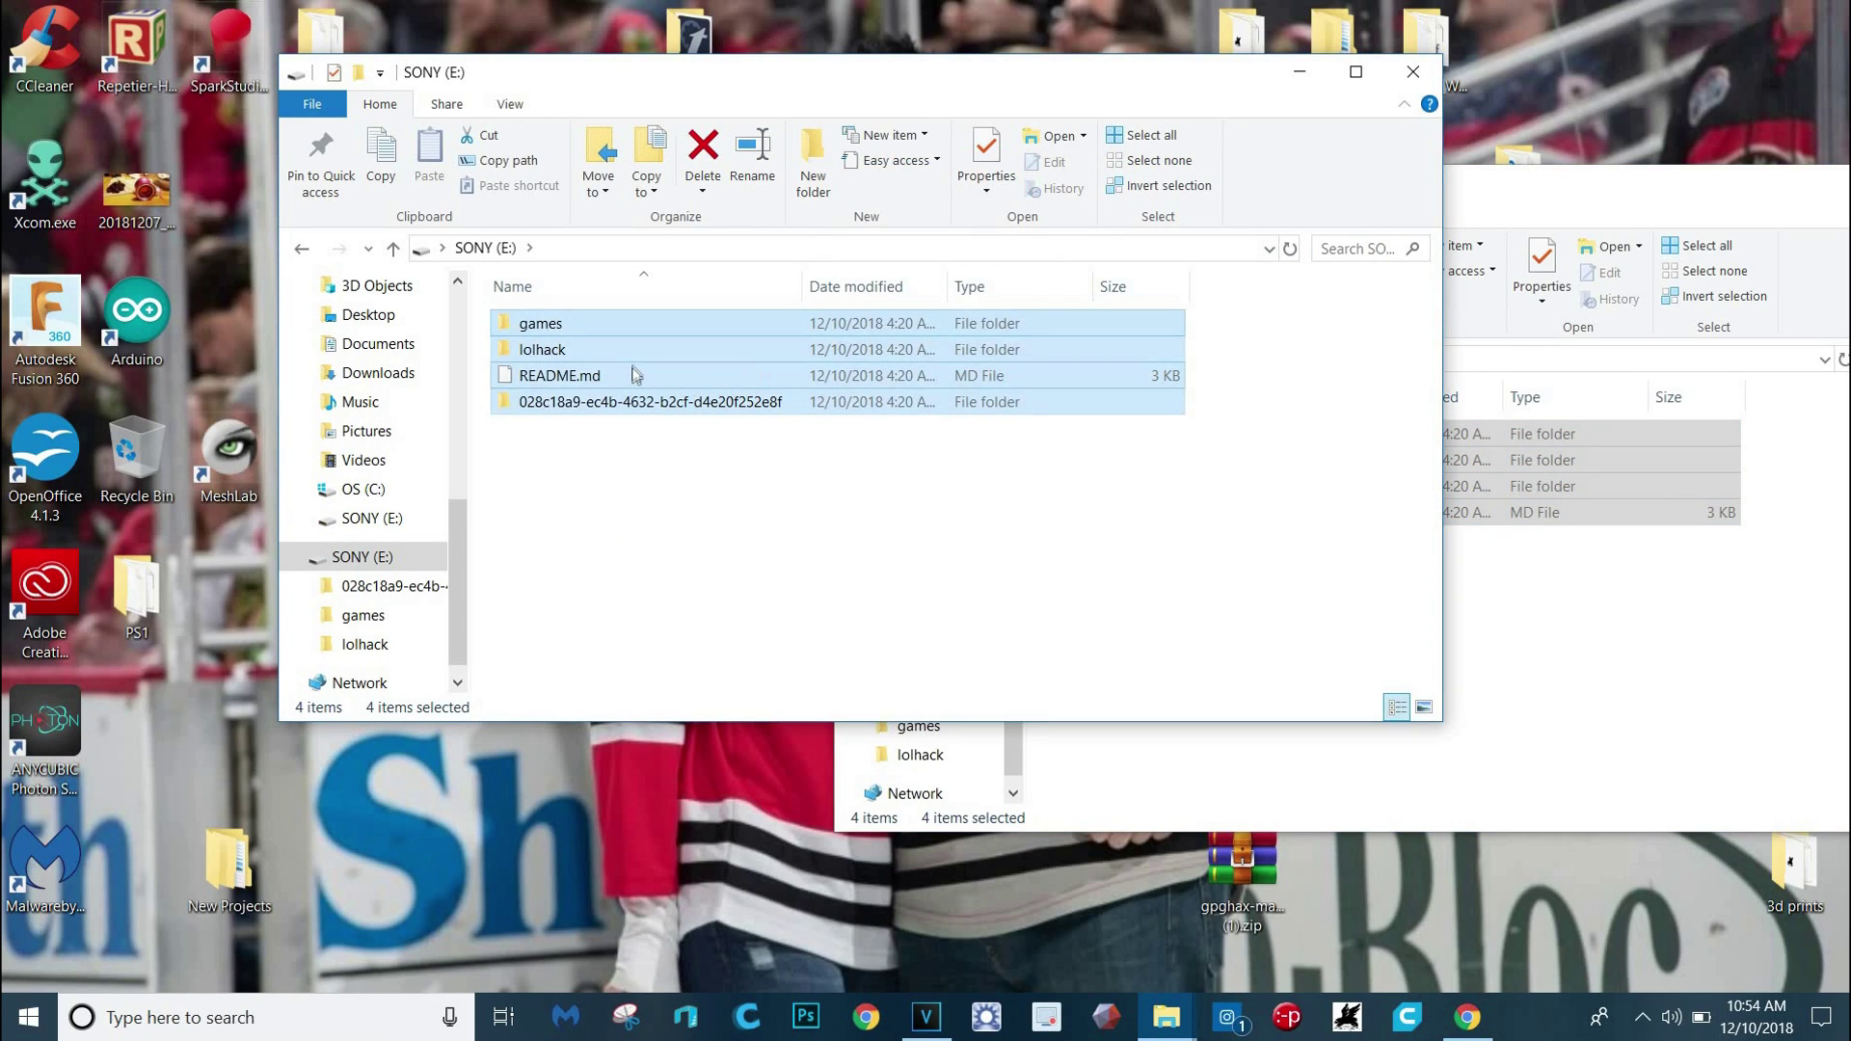
{"action": "left_click", "coordinate": [1655, 590]}
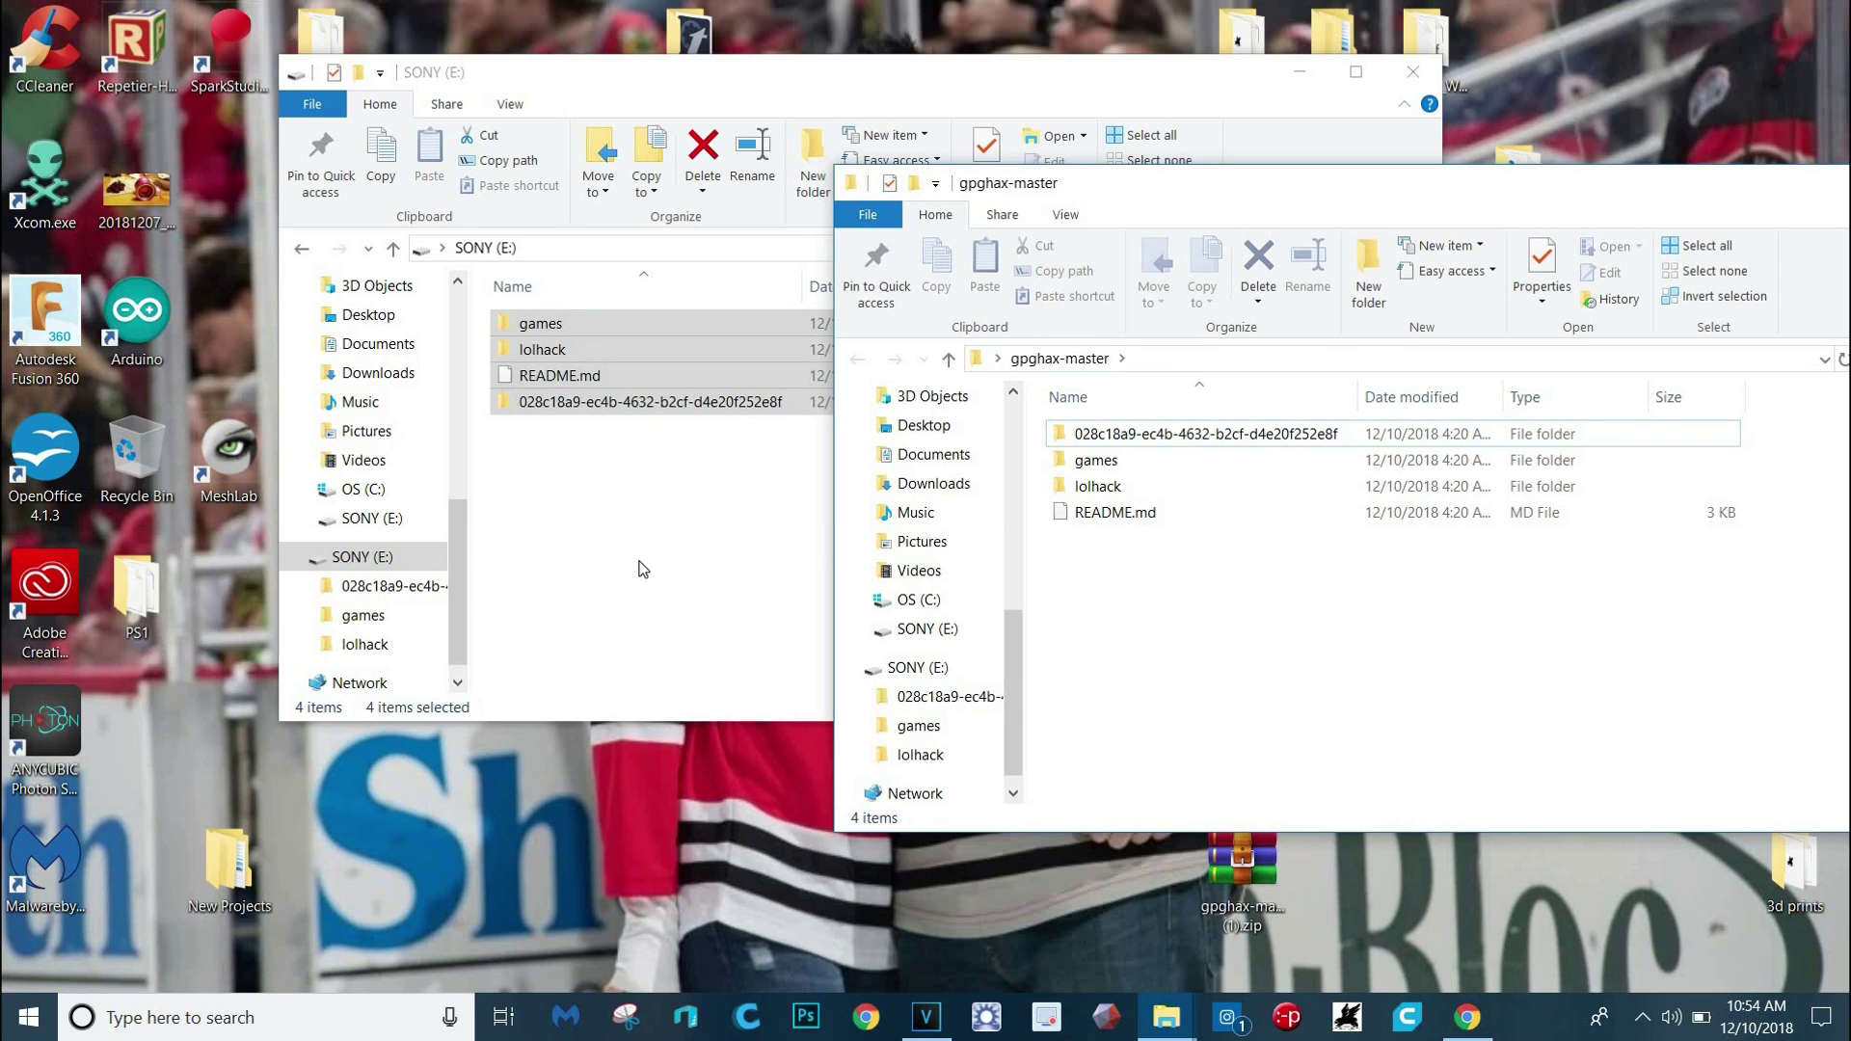
{"action": "left_click", "coordinate": [629, 490]}
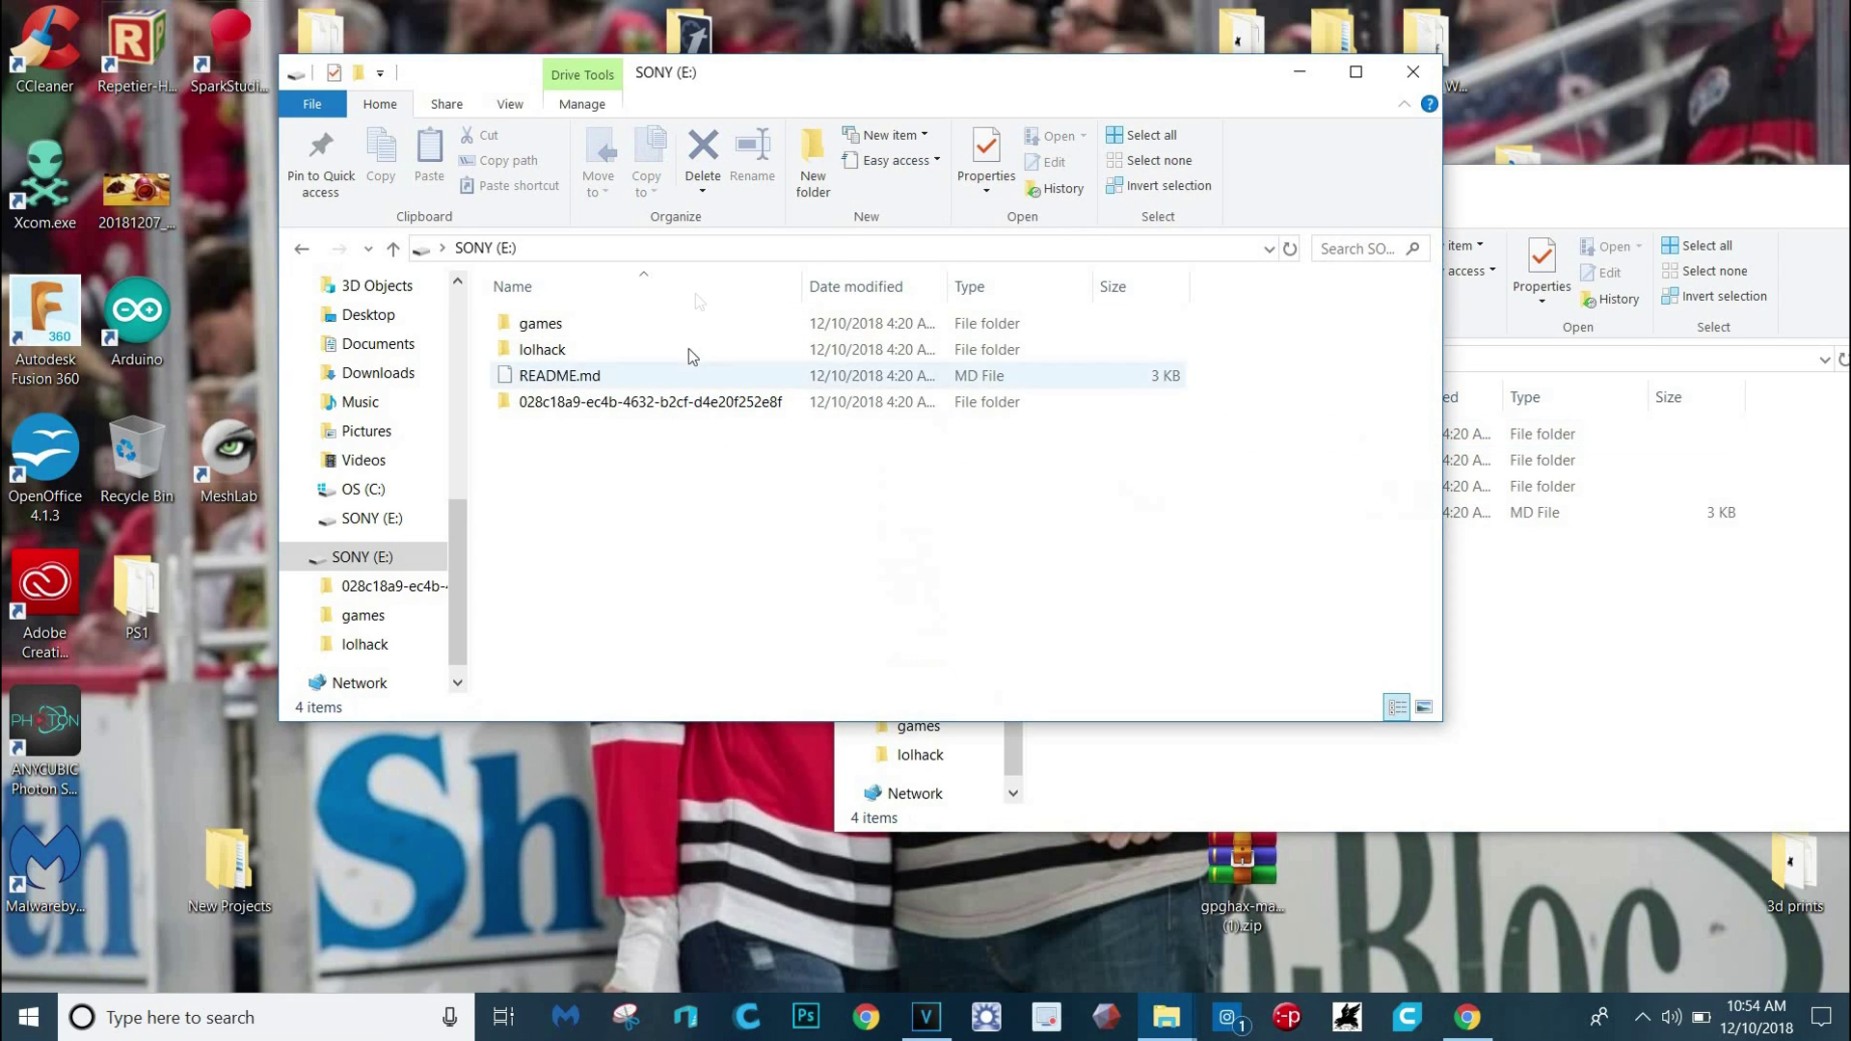
Open lolhack.sh from the SONY drive's lolhack folder for editing in Notepad++
{"action": "left_click", "coordinate": [569, 352]}
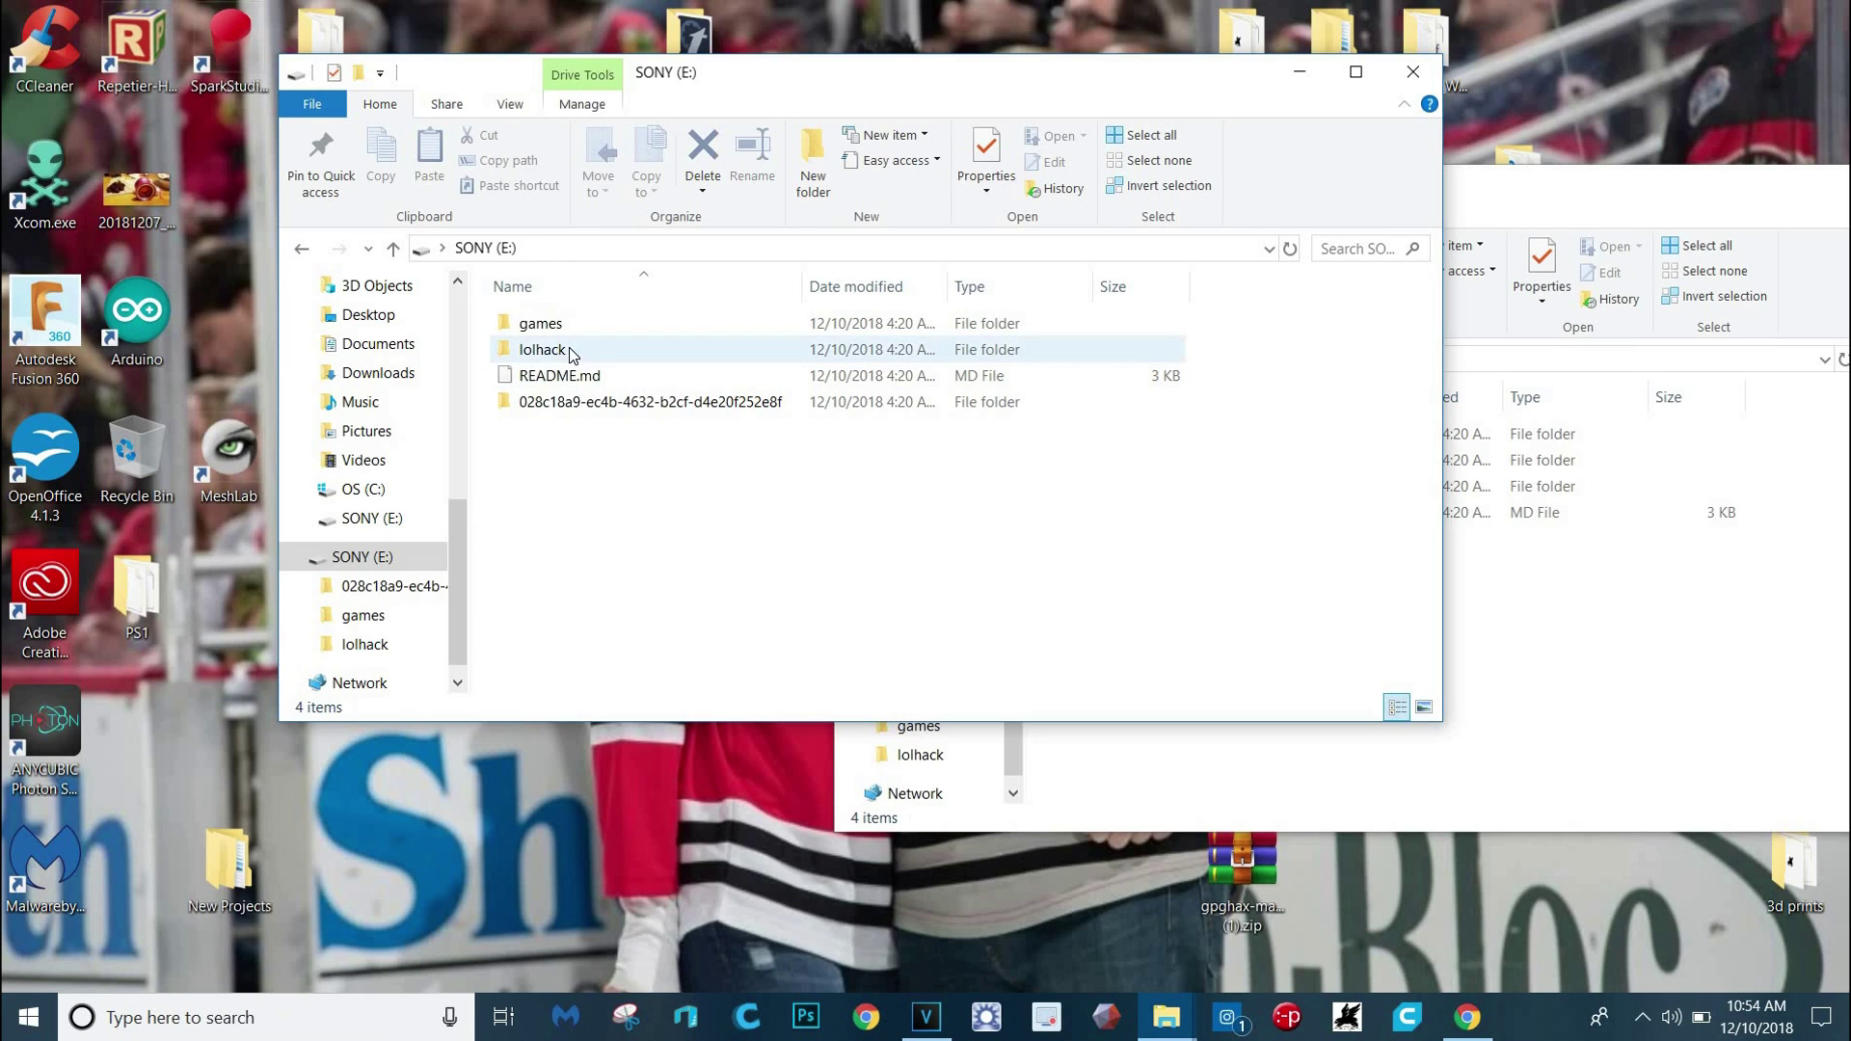
{"action": "double_click", "coordinate": [569, 350]}
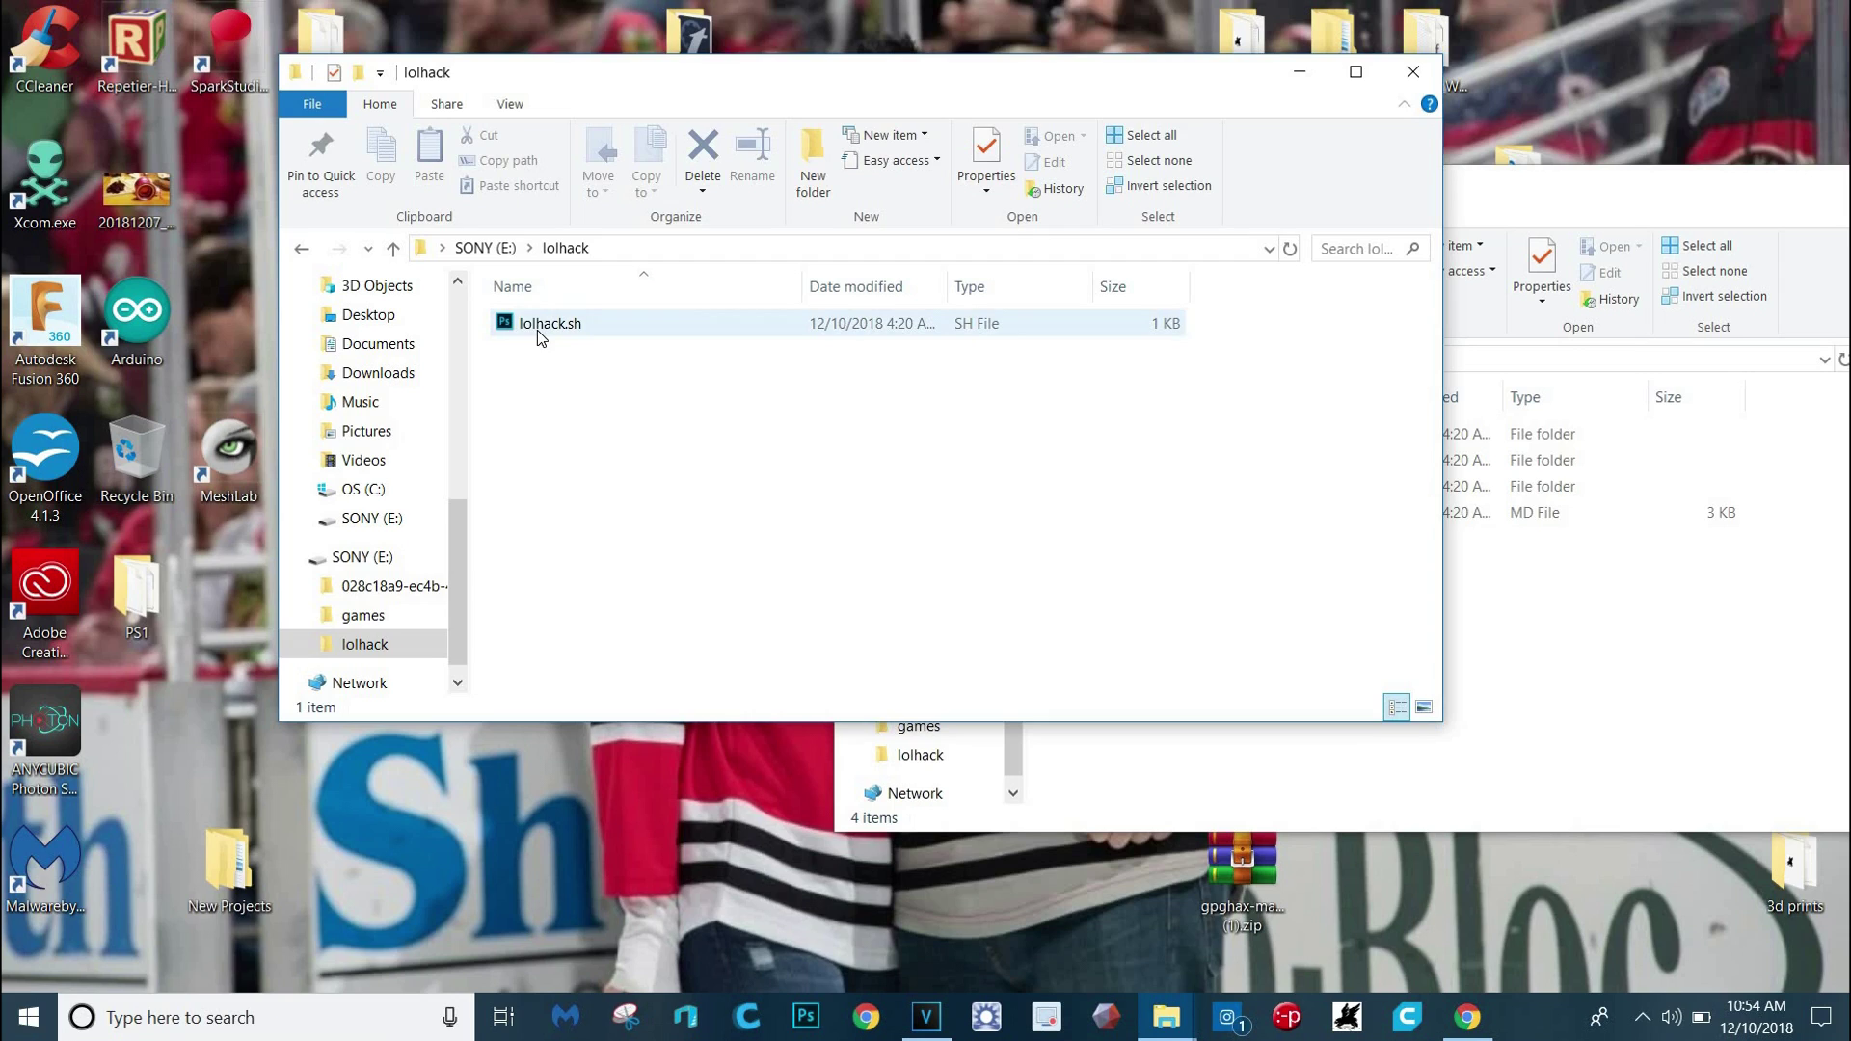
{"action": "right_click", "coordinate": [536, 330]}
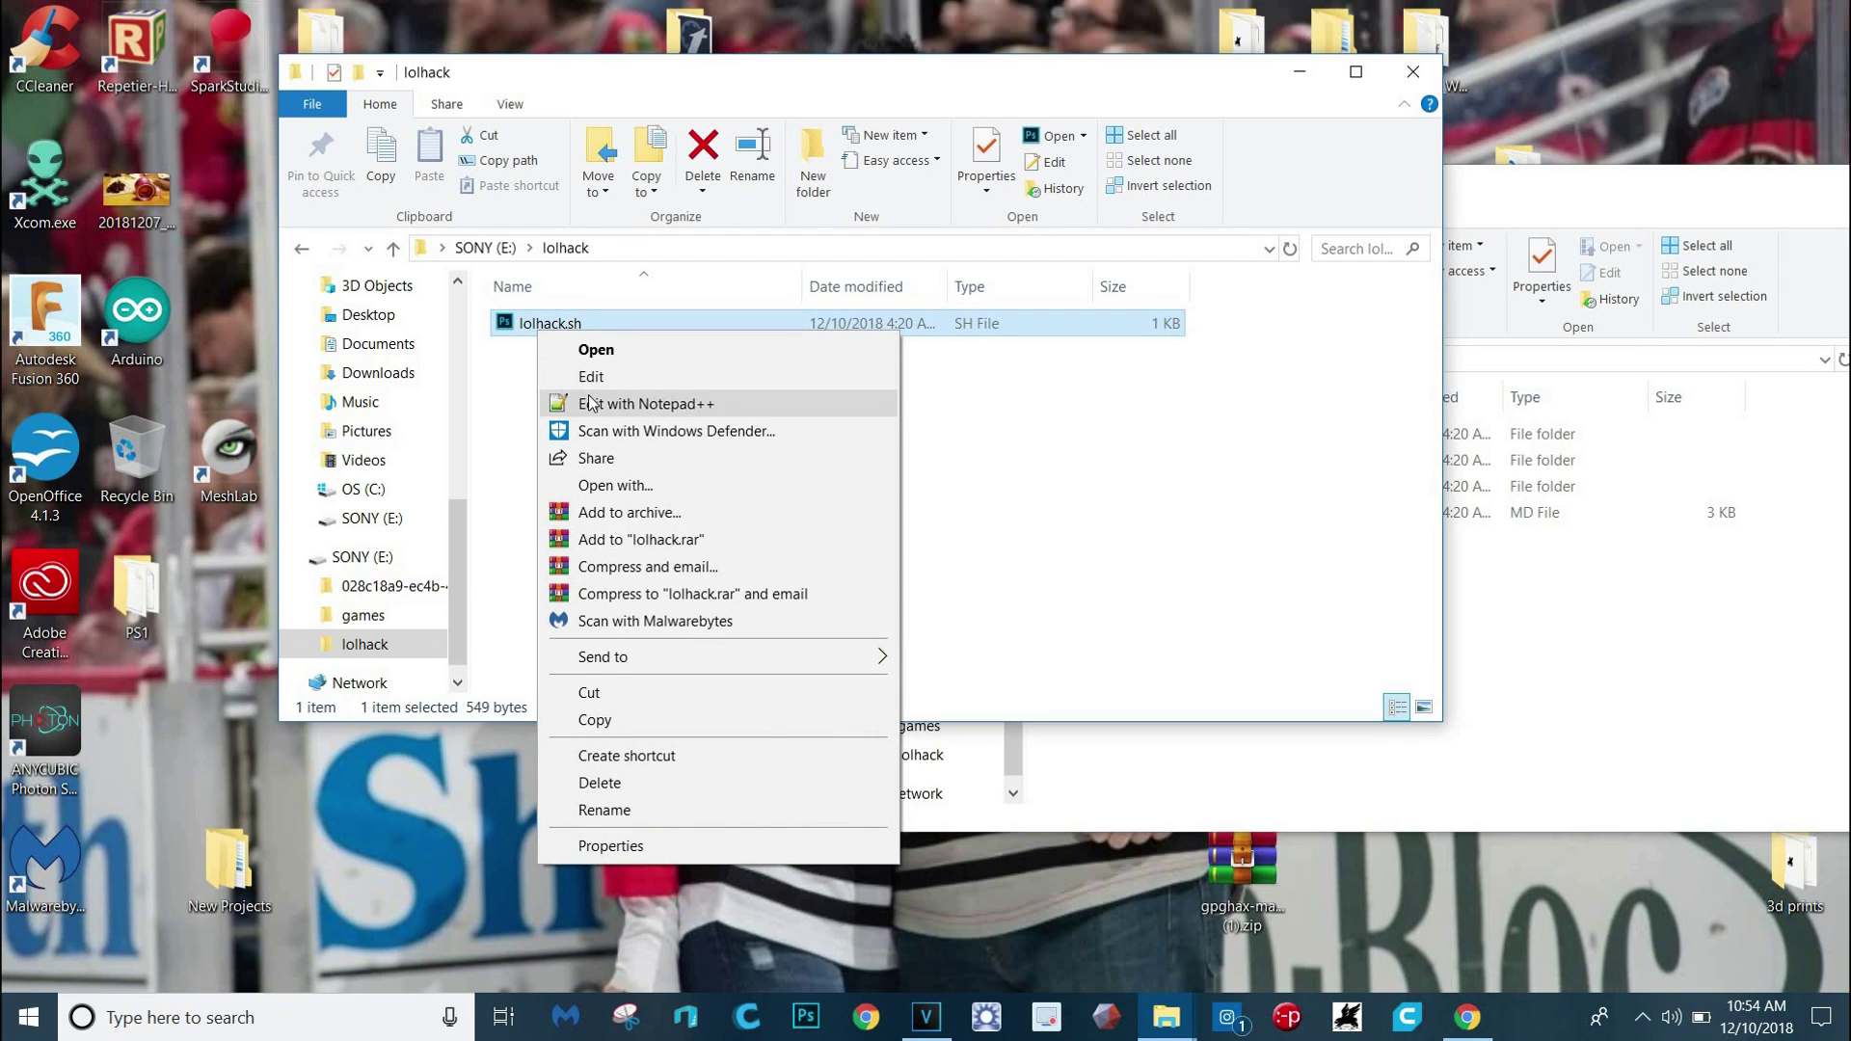
{"action": "left_click", "coordinate": [710, 404]}
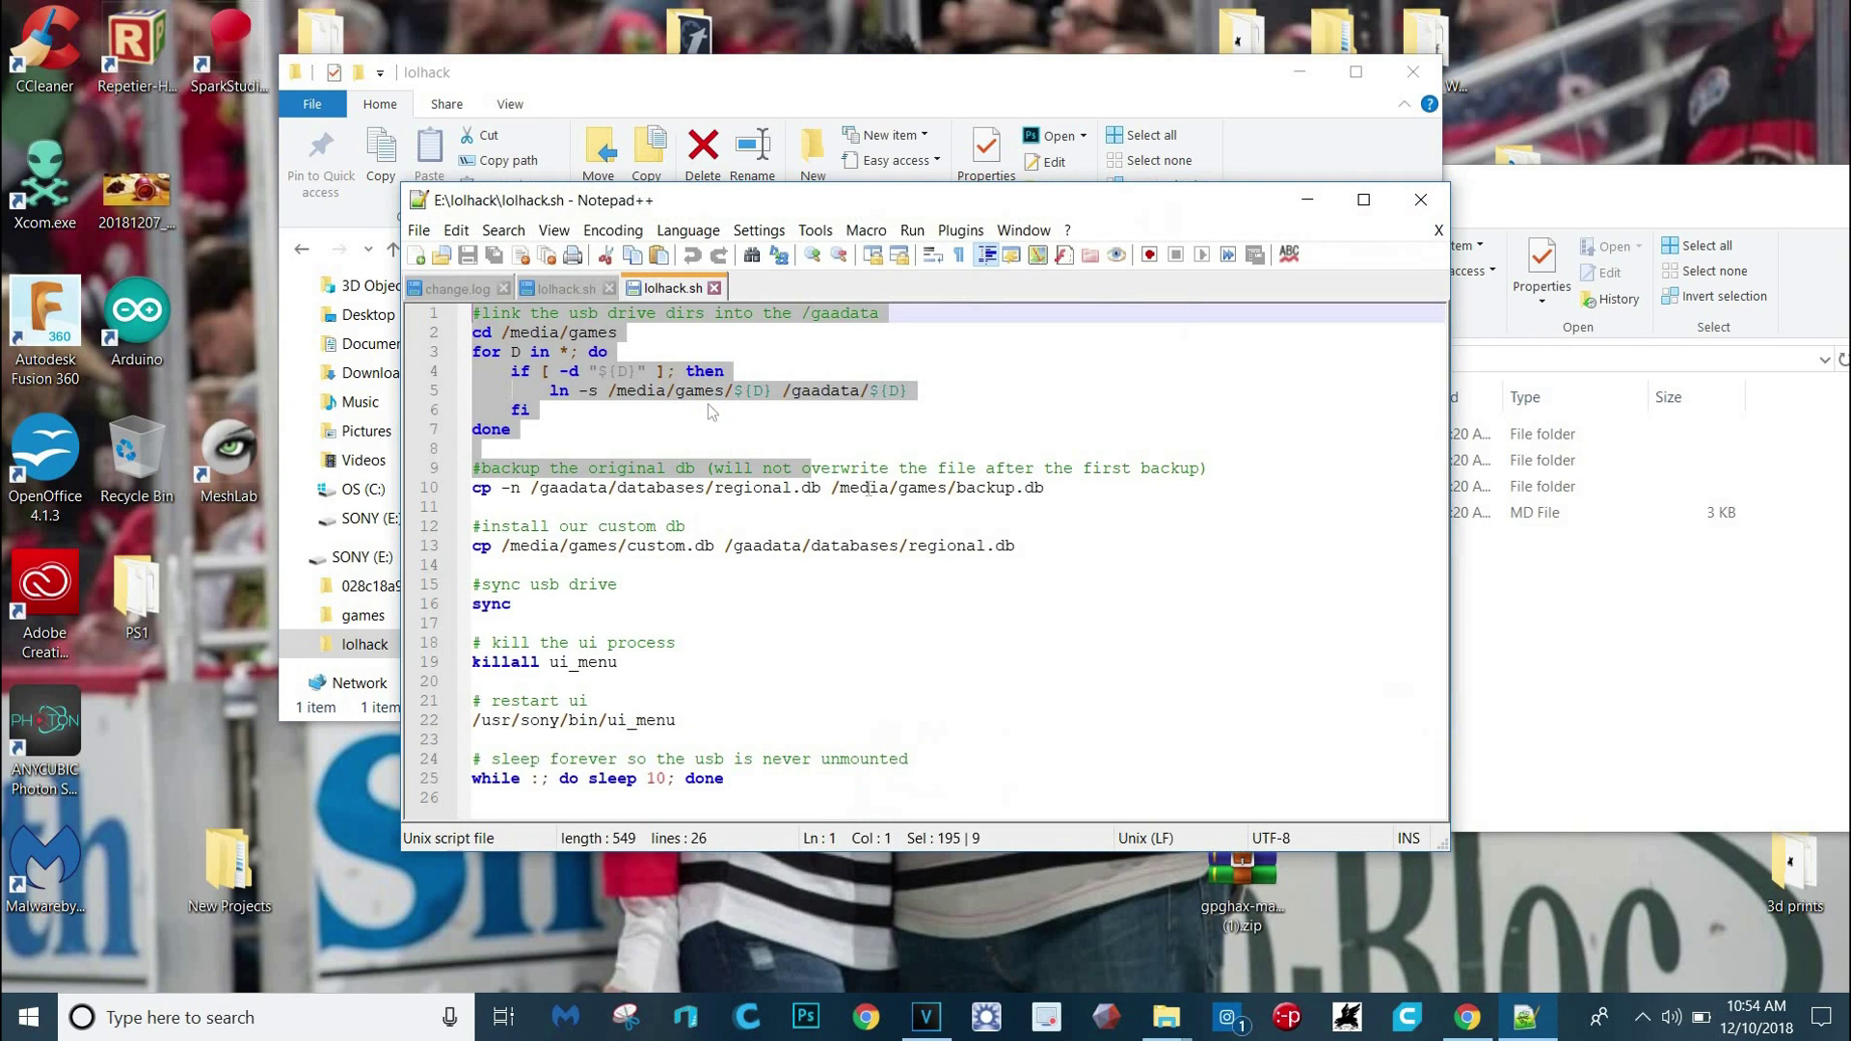
Replace the whole script with the #!/bin/sh script that sets PCSX_ESC_KEY=2, restarts ui_menu with --power-off-enable and ends with sync, without a trailing blank line
{"action": "left_click_drag", "start_coordinate": [815, 796], "coordinate": [439, 270]}
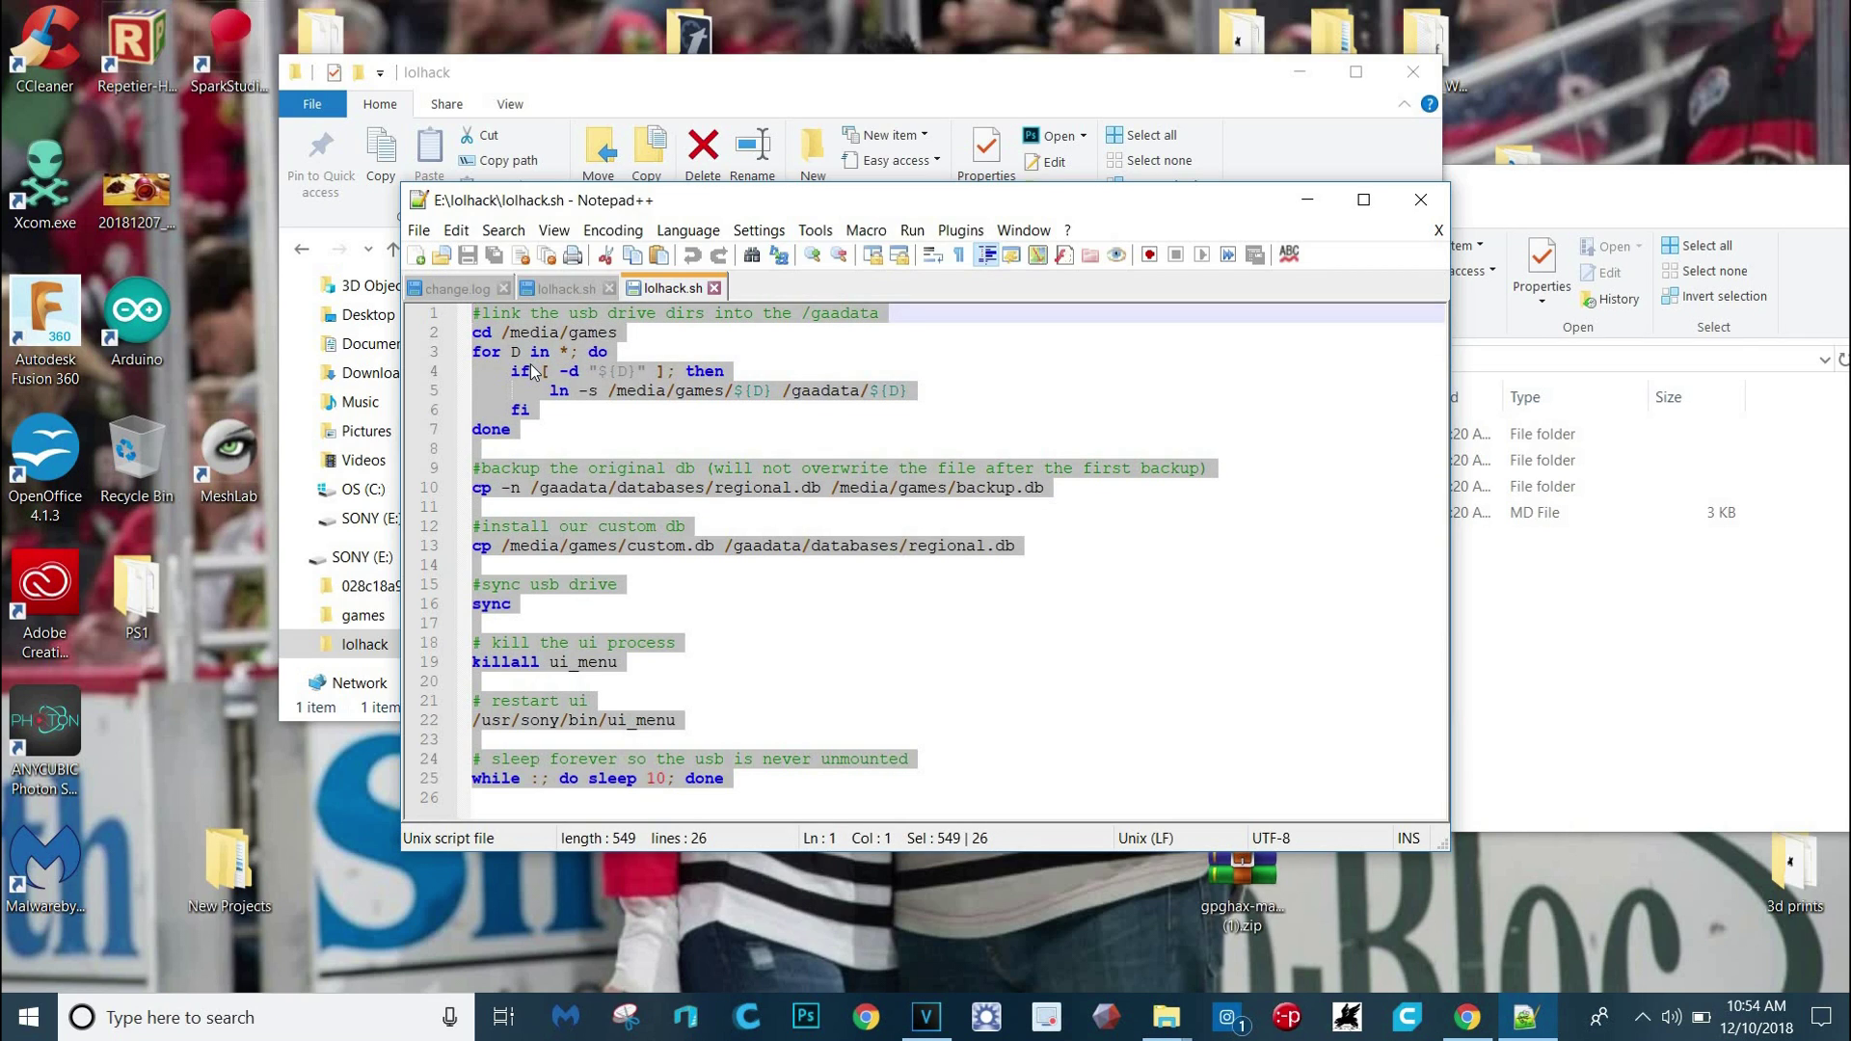
{"action": "type", "text": "#!/bin/sh  #Access Esc Menu from Select + Triangle on controller sleep 5s export PCSX_ESC_KEY=2 killall ui_menu sleep 5s cd /data/AppData/sony/pcsx /usr/sony/bin/ui_menu --power-off-enable sync"}
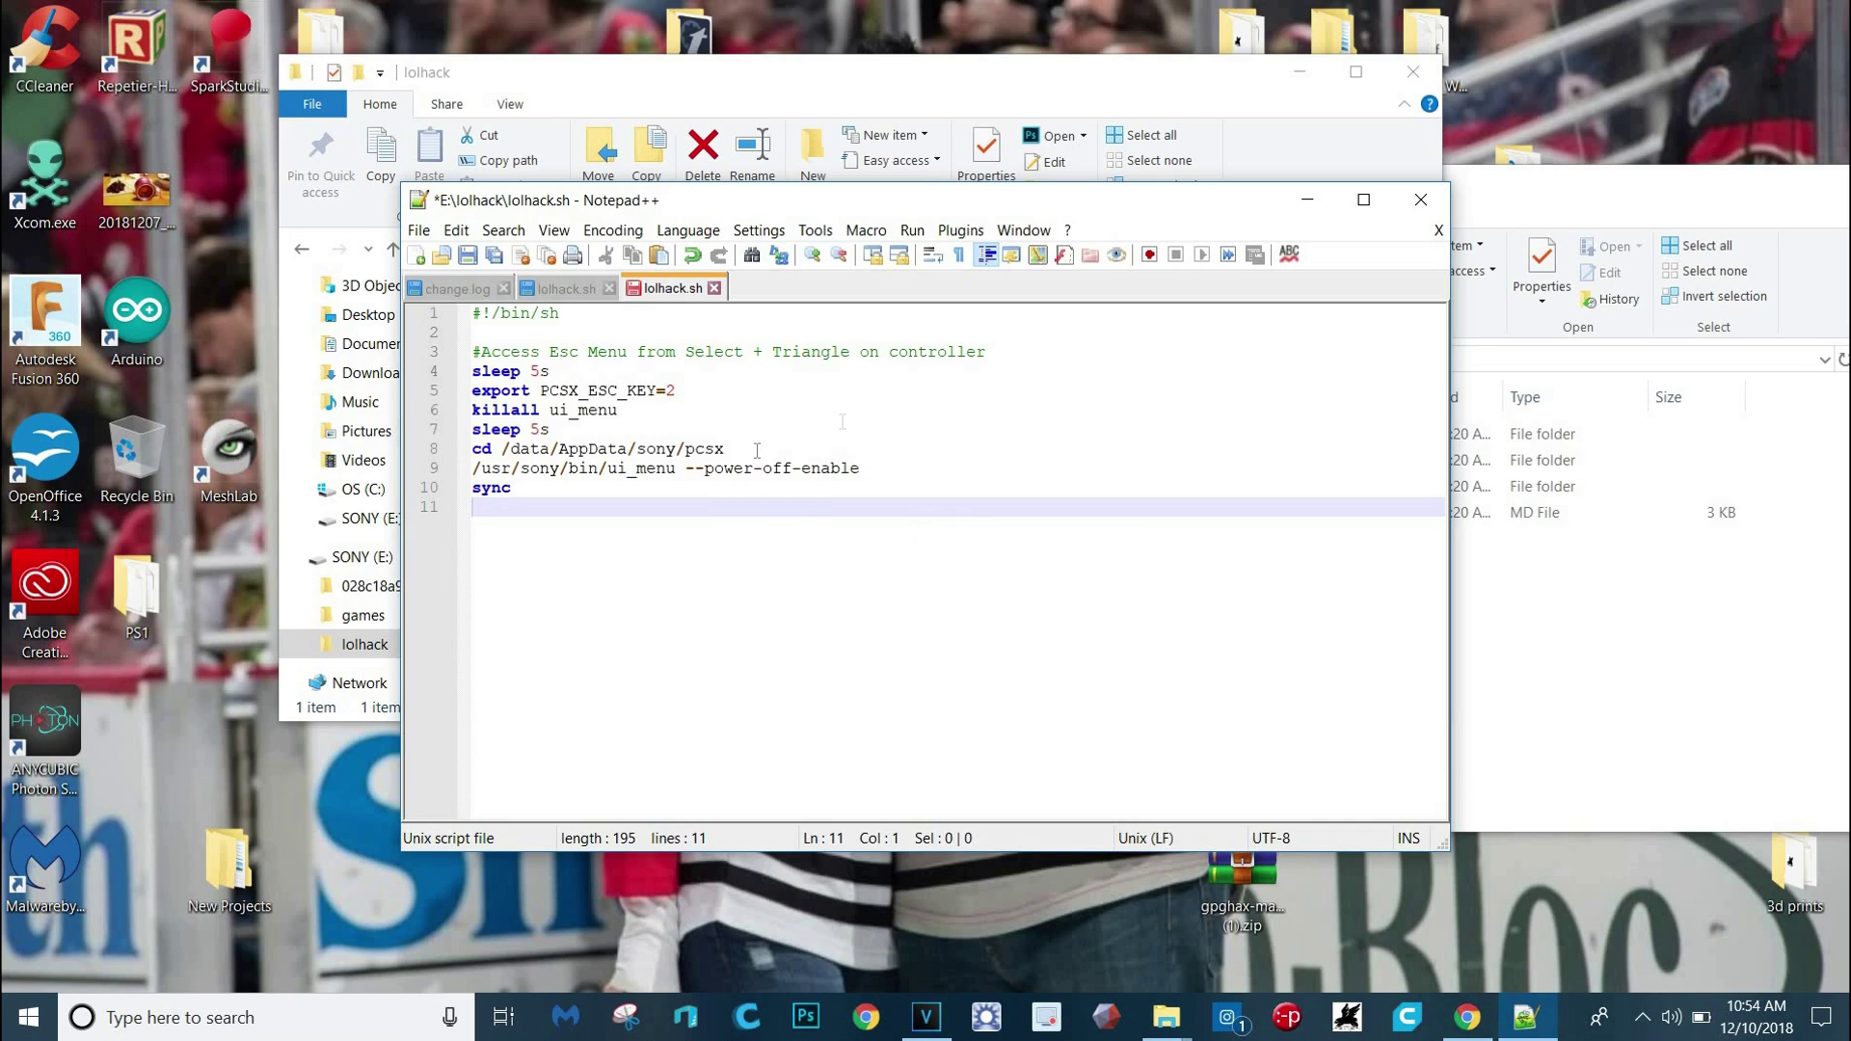
{"action": "key", "text": "BackSpace"}
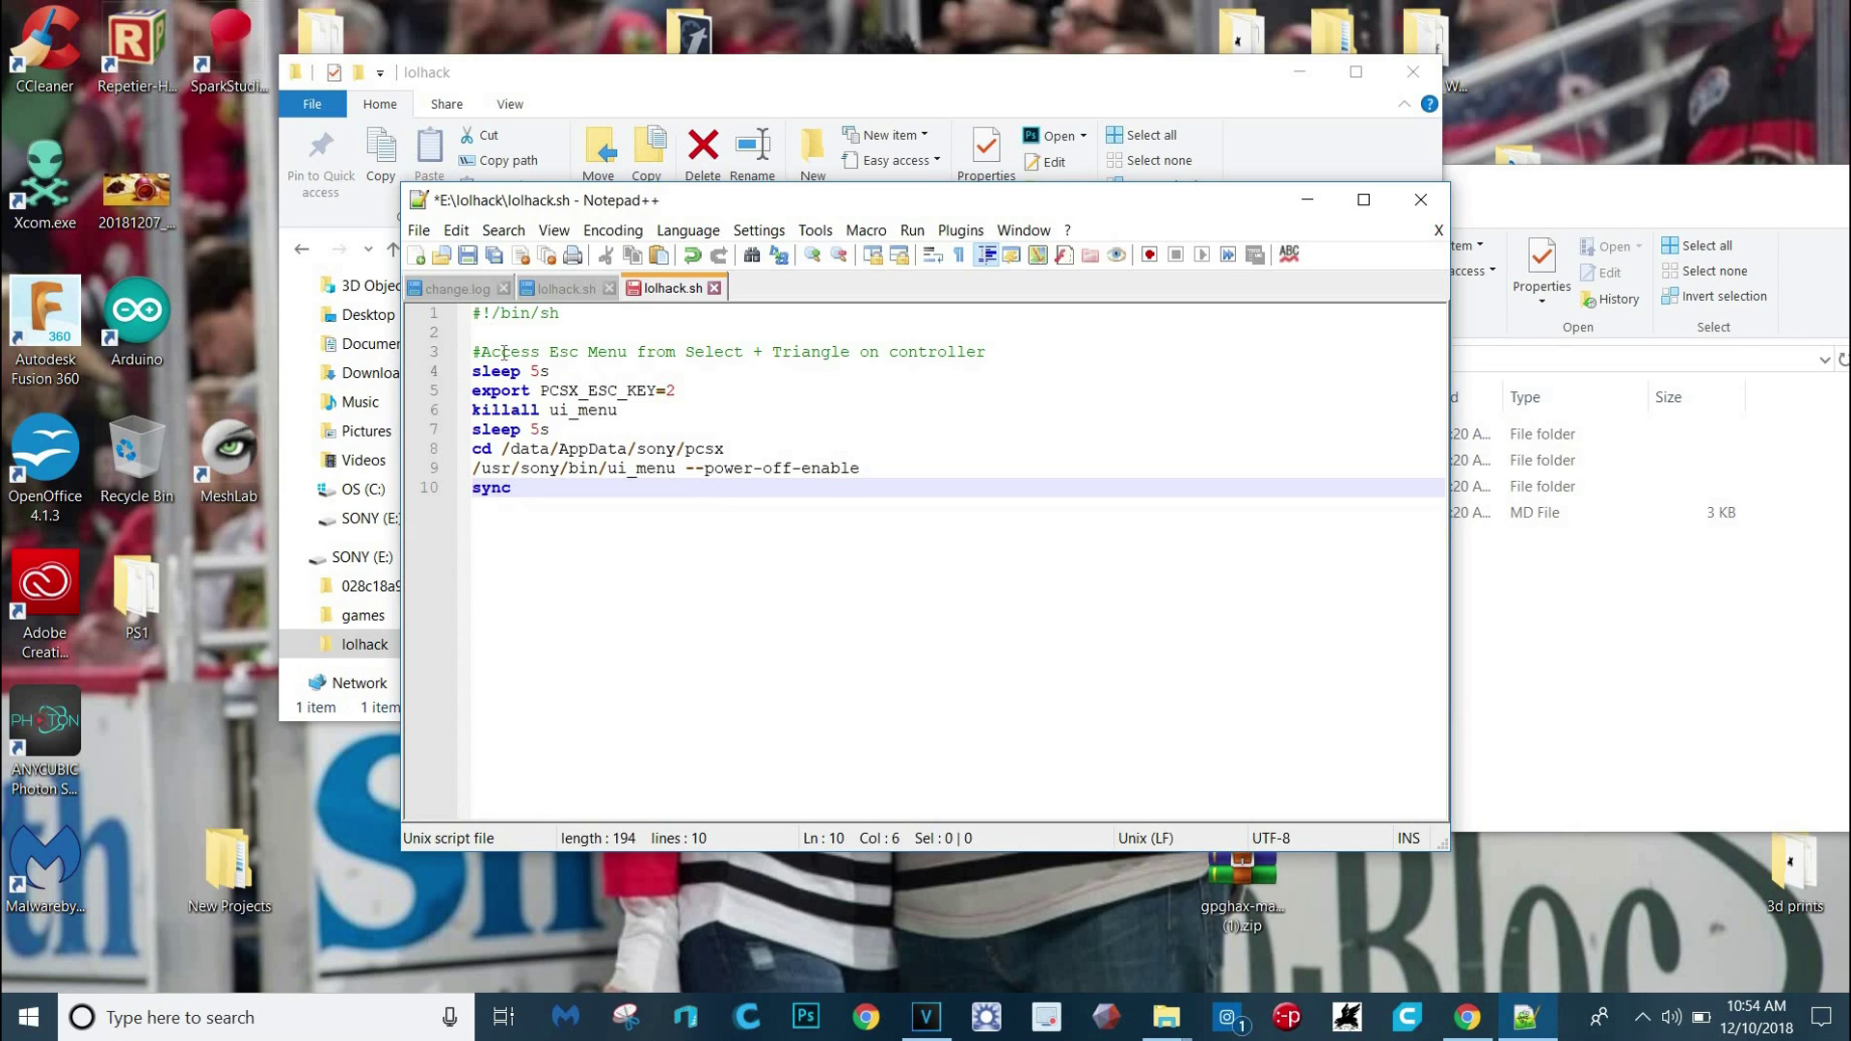
{"action": "right_click", "coordinate": [647, 590]}
{"action": "left_click", "coordinate": [590, 583]}
{"action": "key", "text": "ctrl+a"}
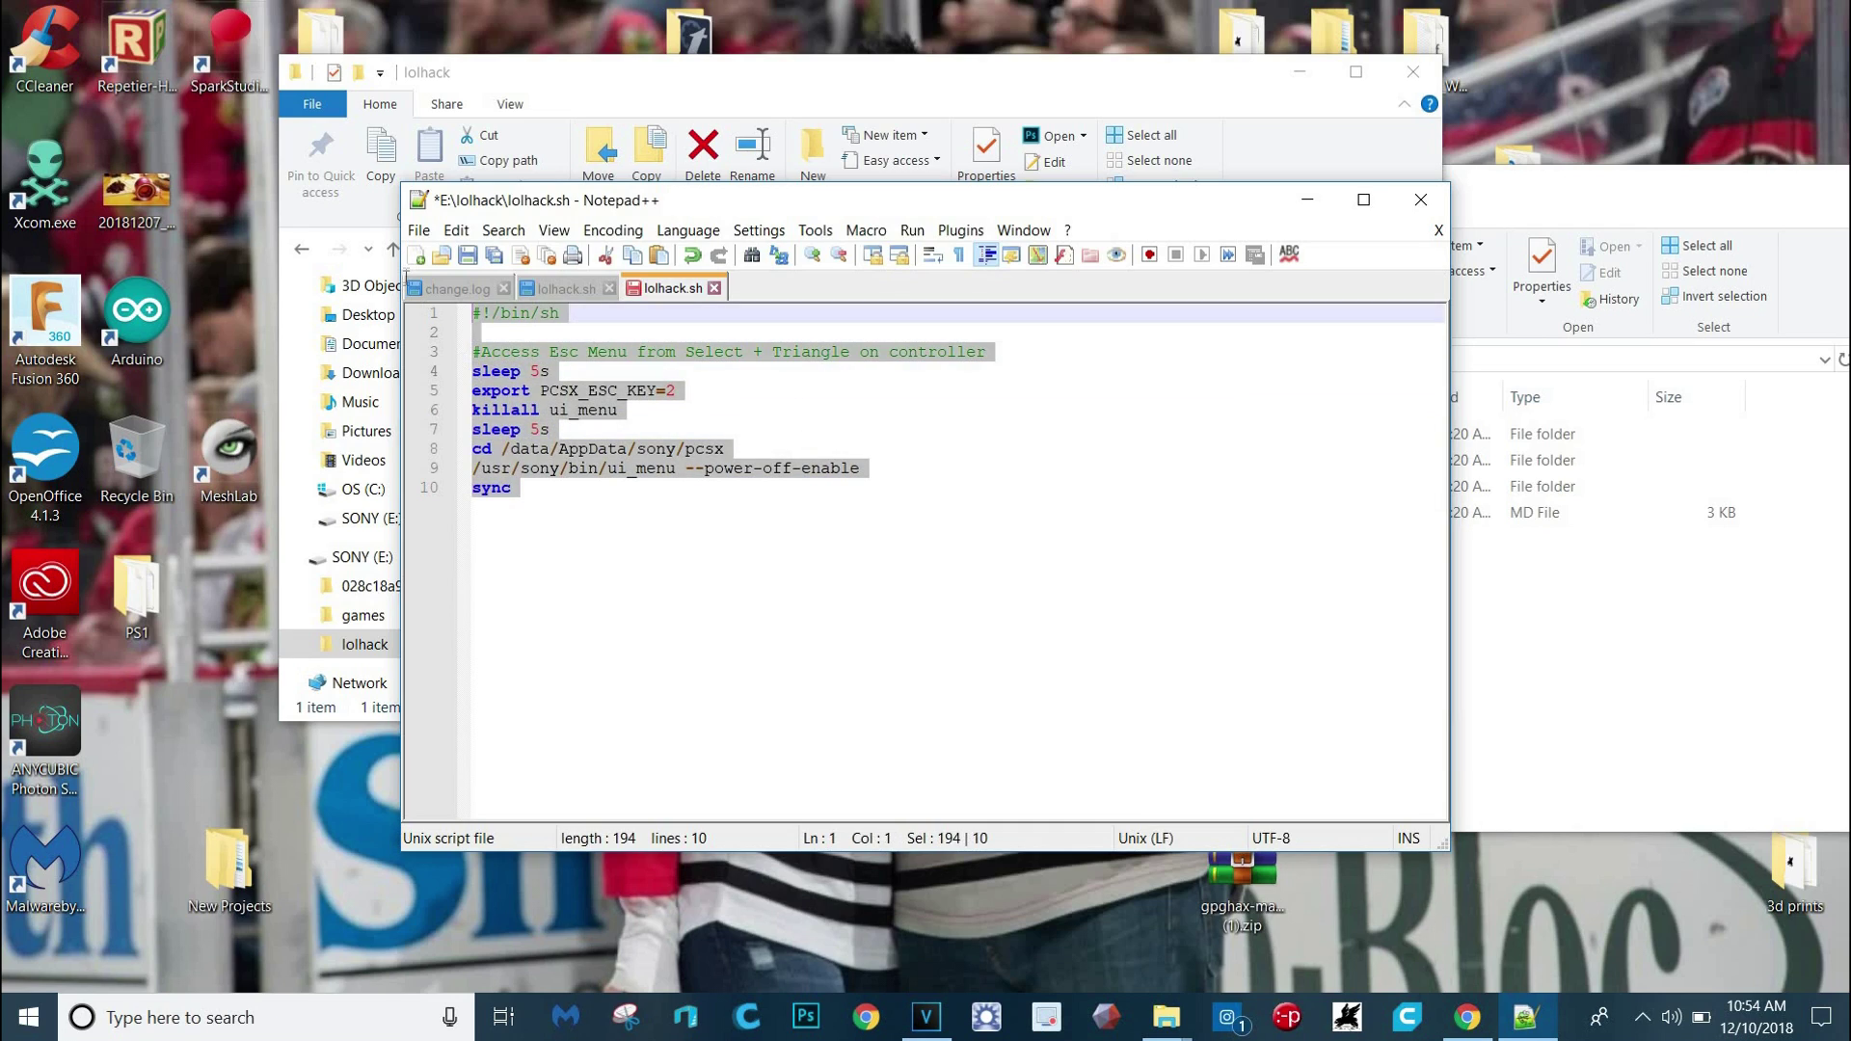
{"action": "left_click", "coordinate": [641, 529]}
{"action": "key", "text": "ctrl+a"}
{"action": "left_click", "coordinate": [788, 539]}
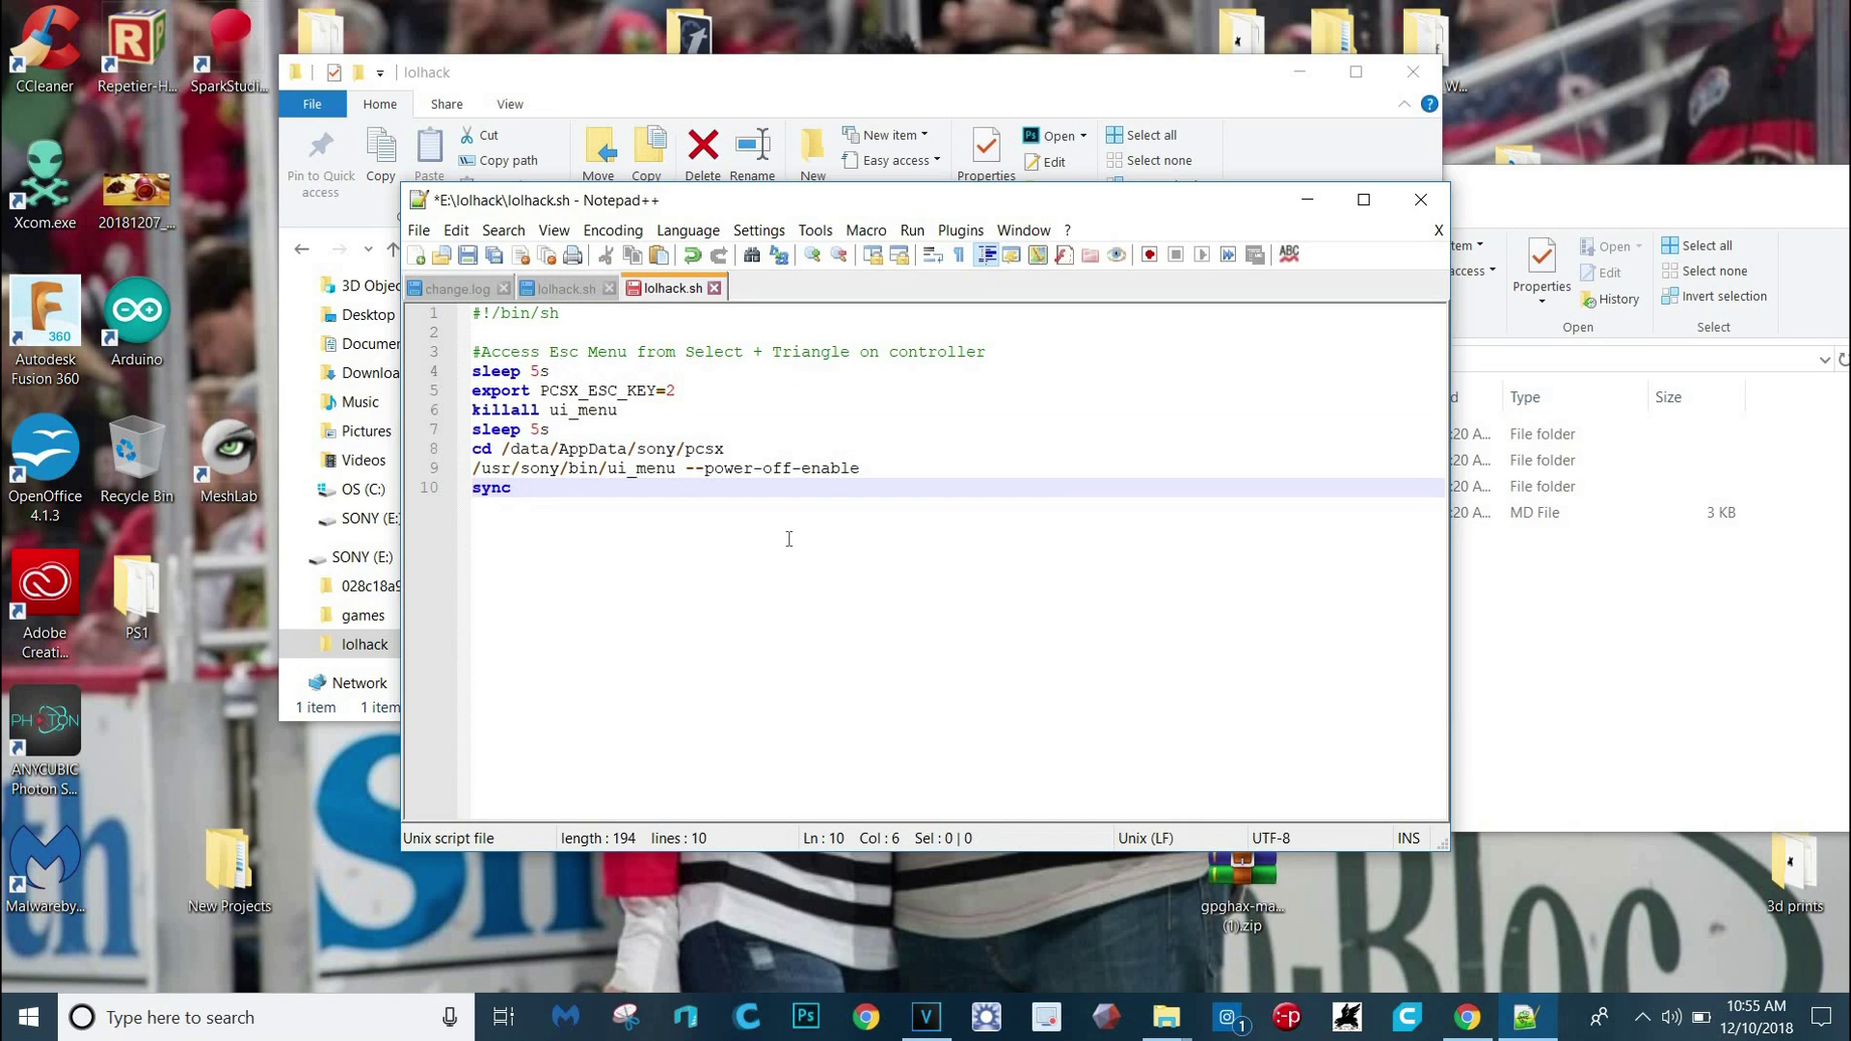
Save the edited lolhack.sh and close Notepad++
{"action": "left_click", "coordinate": [472, 259]}
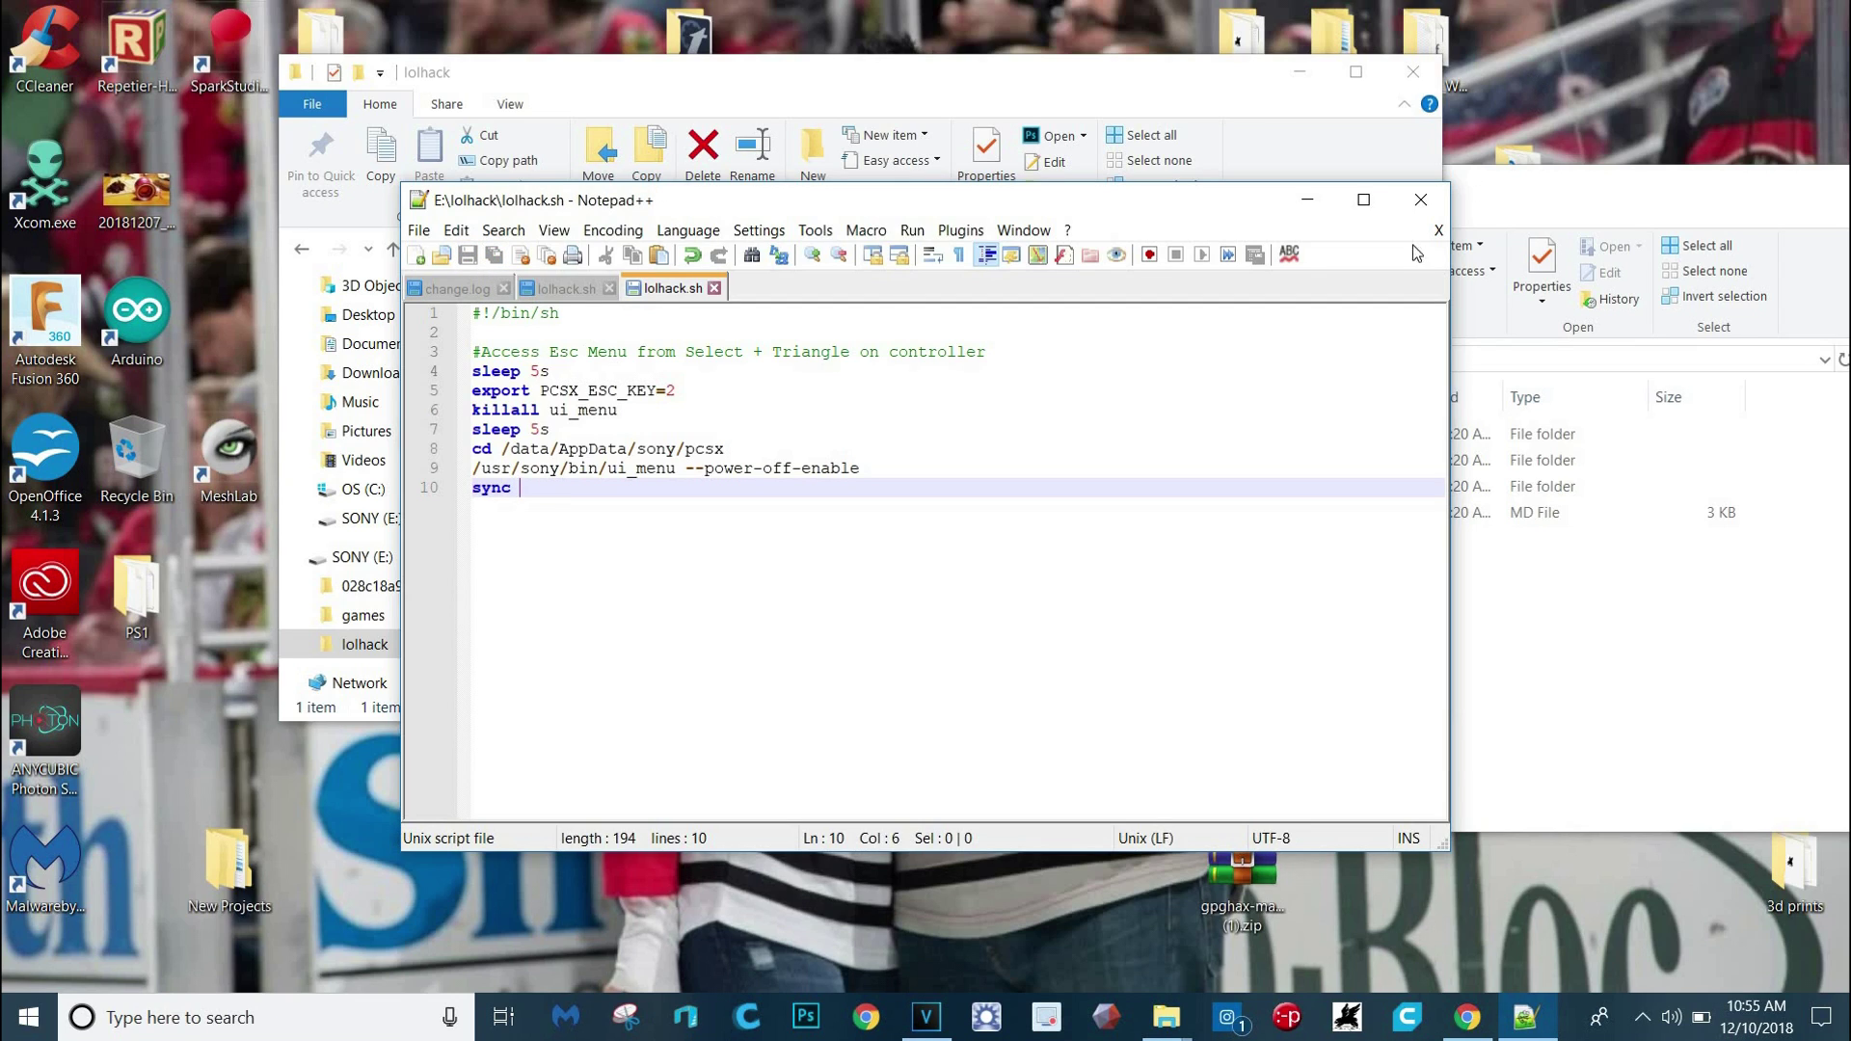
{"action": "left_click", "coordinate": [1421, 201]}
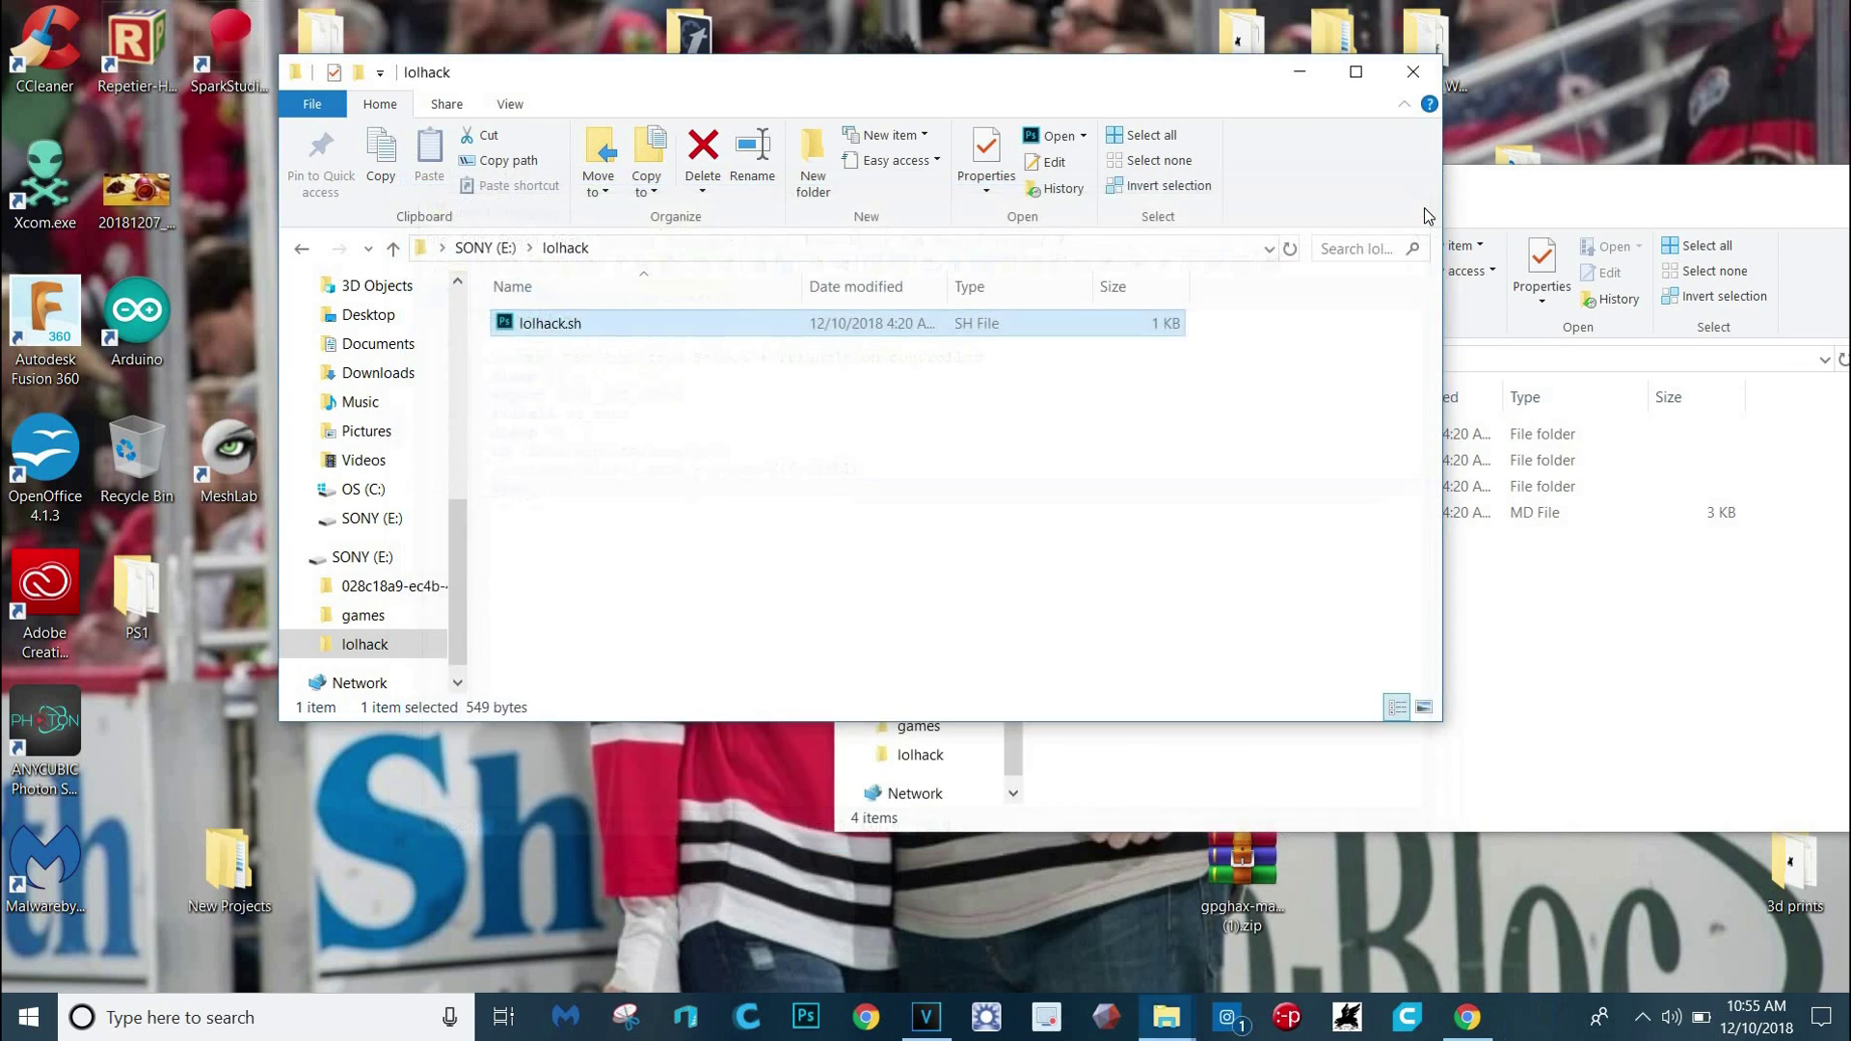
Open the 21 folder inside games on the SONY (E:) drive and examine its cfg, bin, cue, lic and png files
{"action": "left_click", "coordinate": [485, 249]}
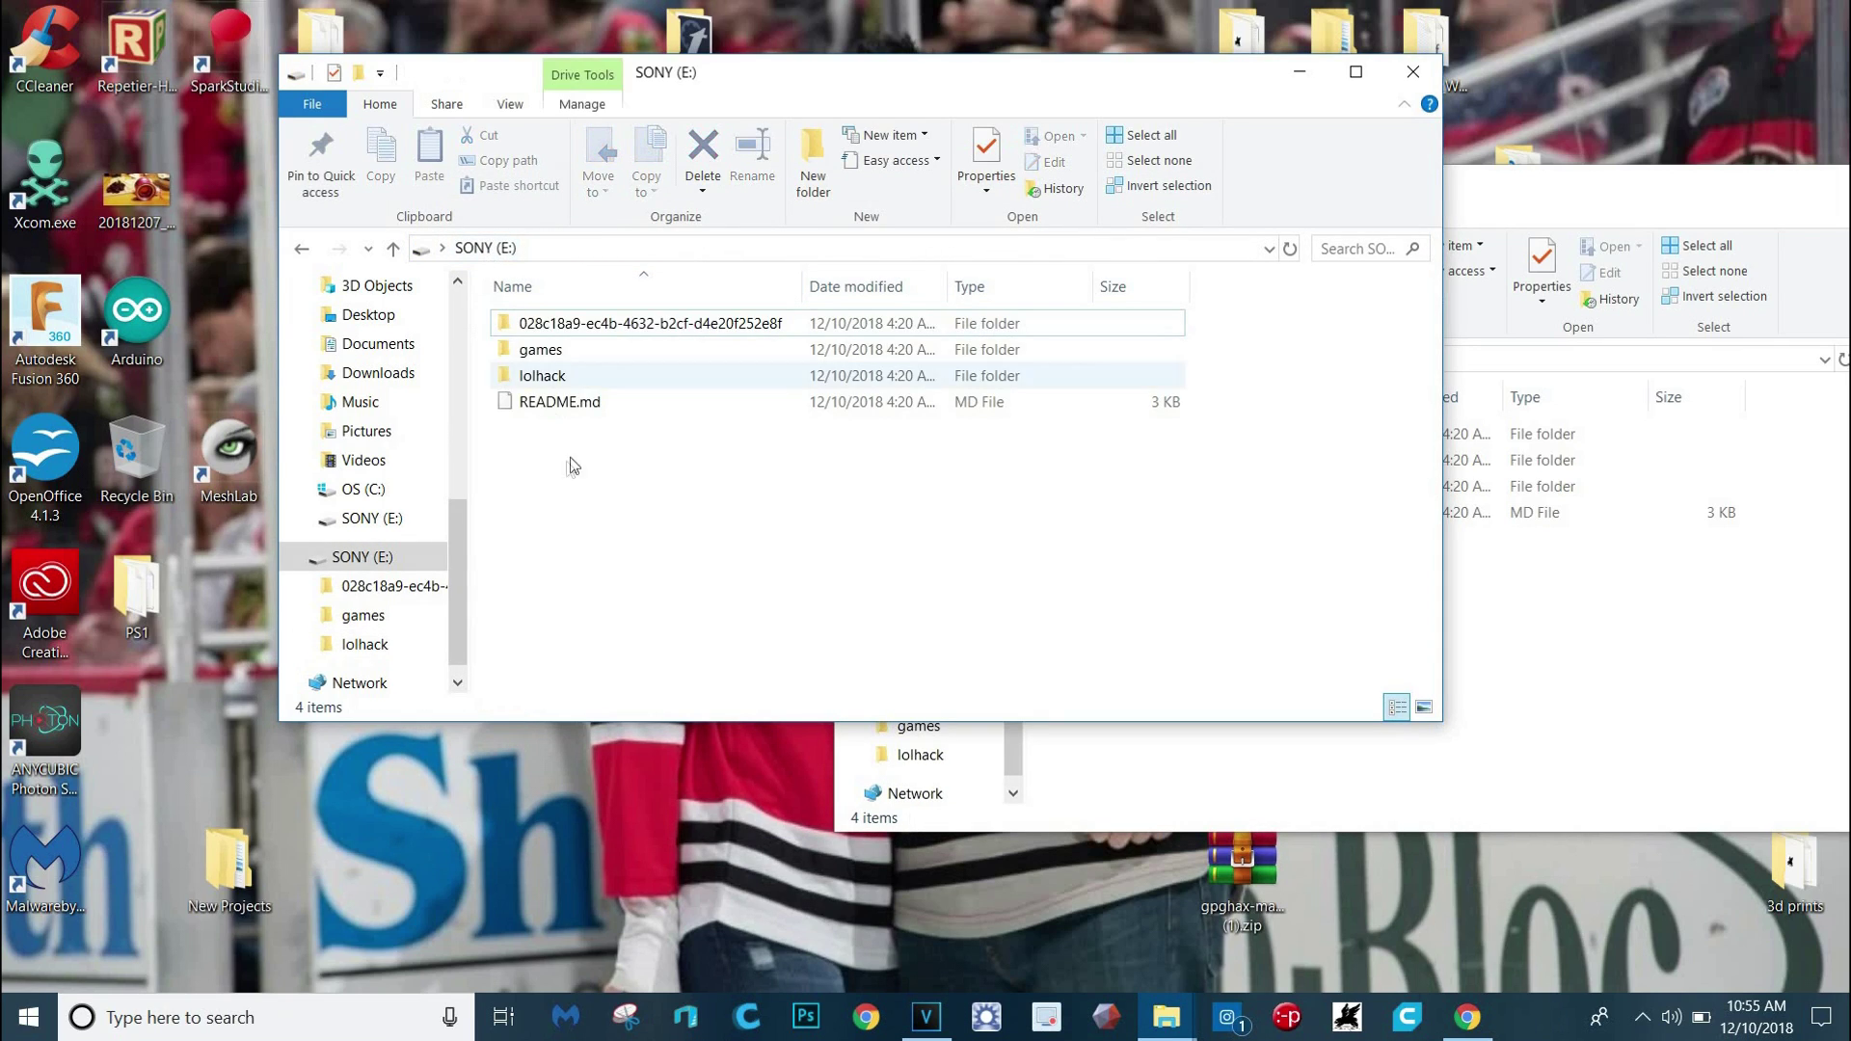
{"action": "double_click", "coordinate": [545, 352]}
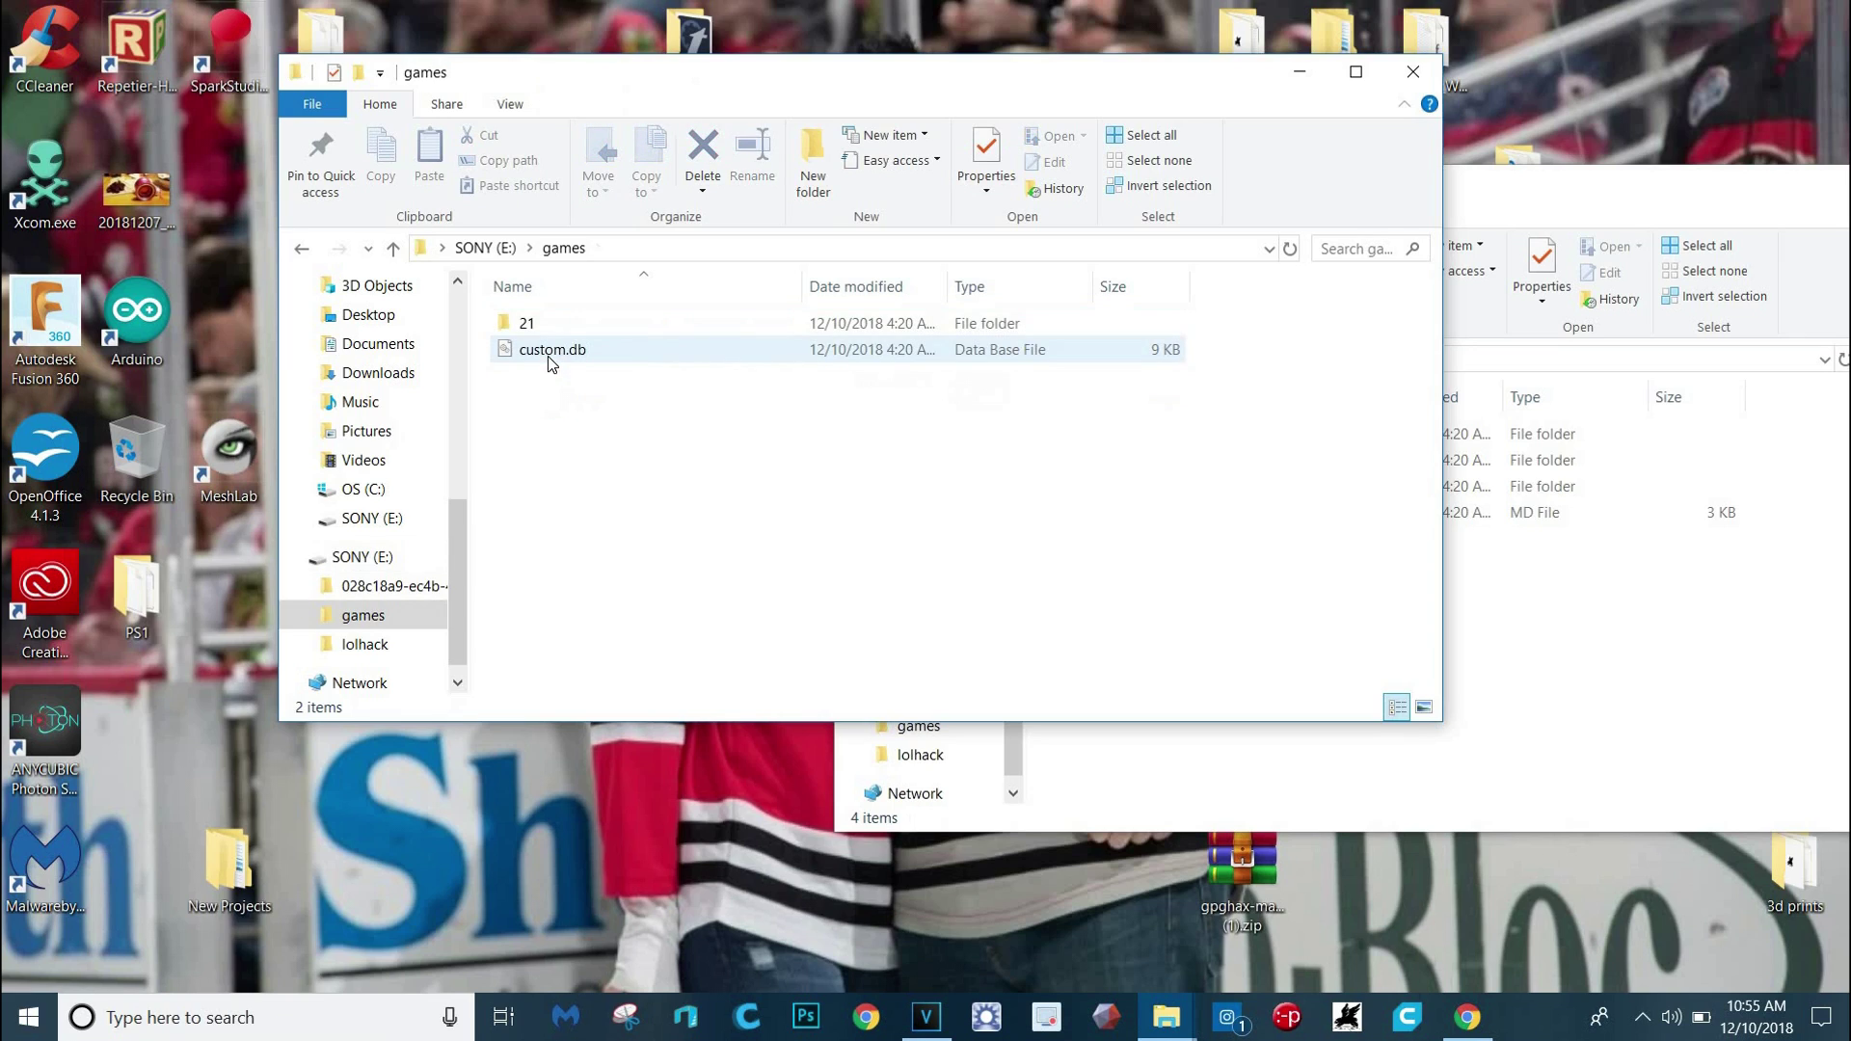
{"action": "double_click", "coordinate": [547, 327]}
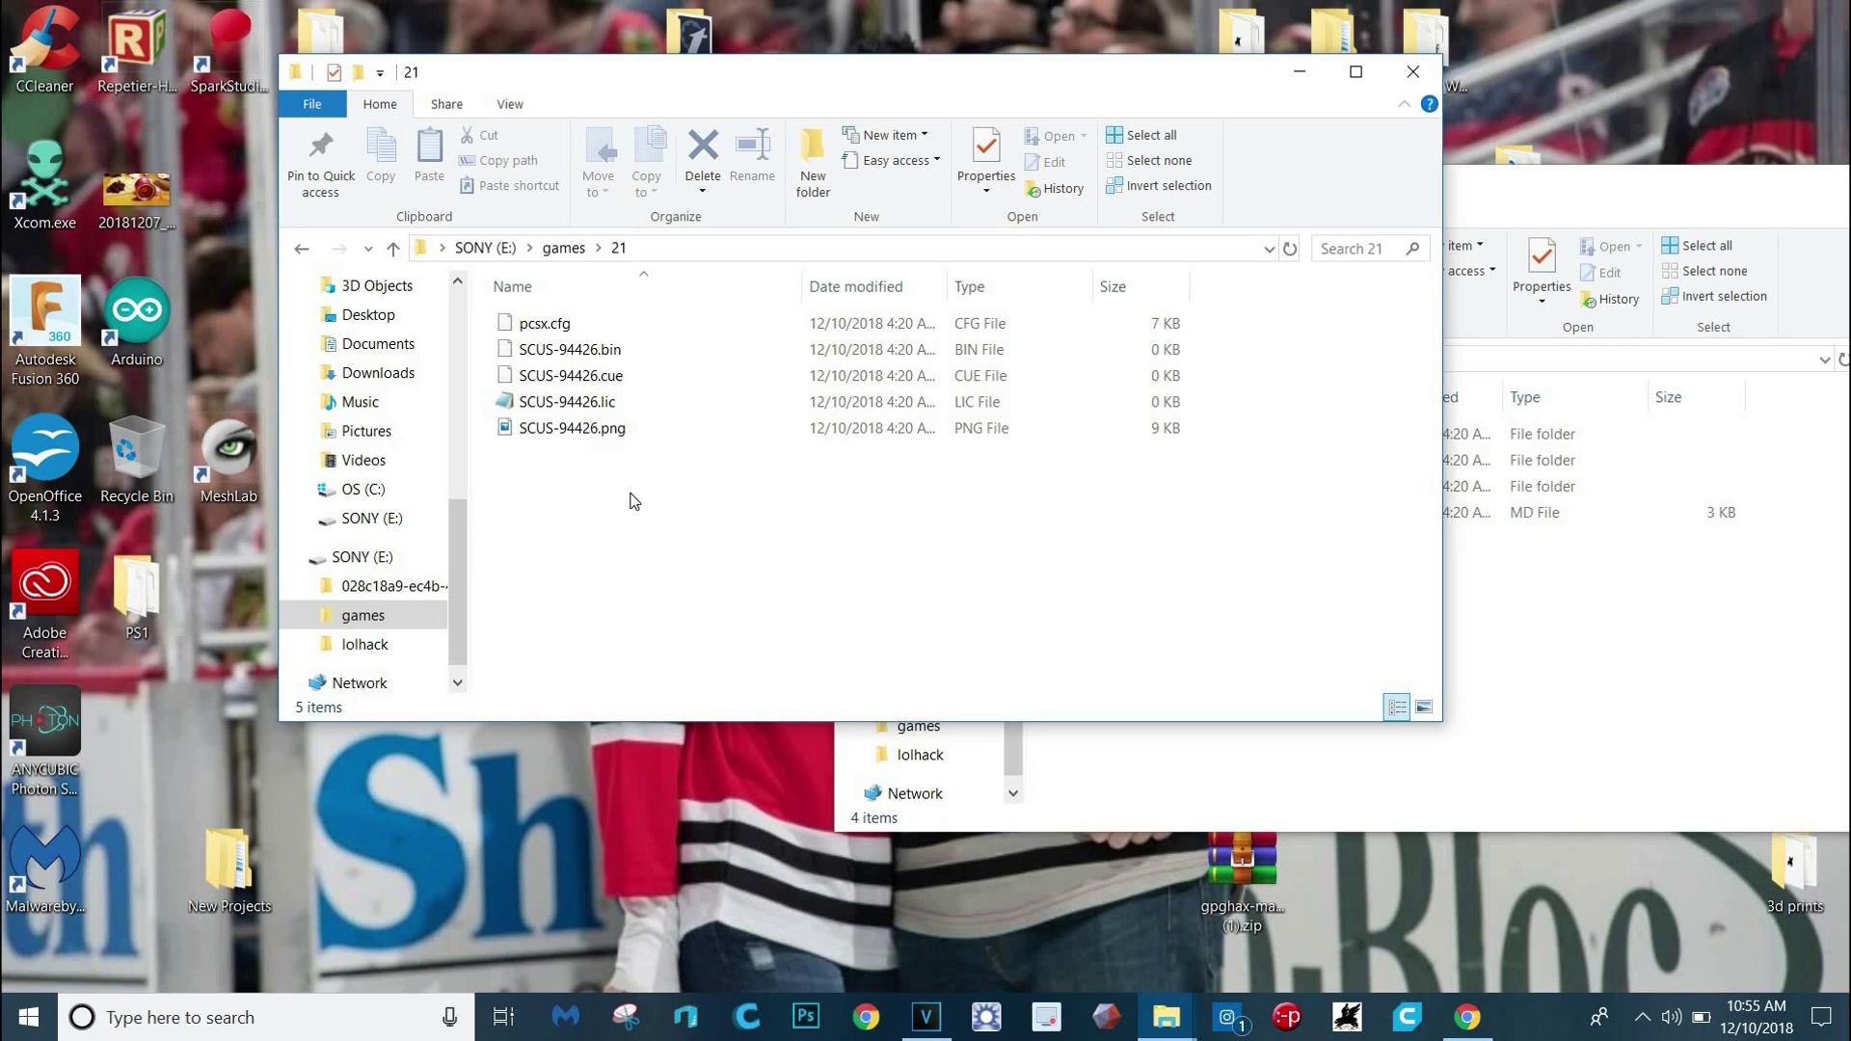
{"action": "left_click_drag", "start_coordinate": [618, 506], "coordinate": [577, 306]}
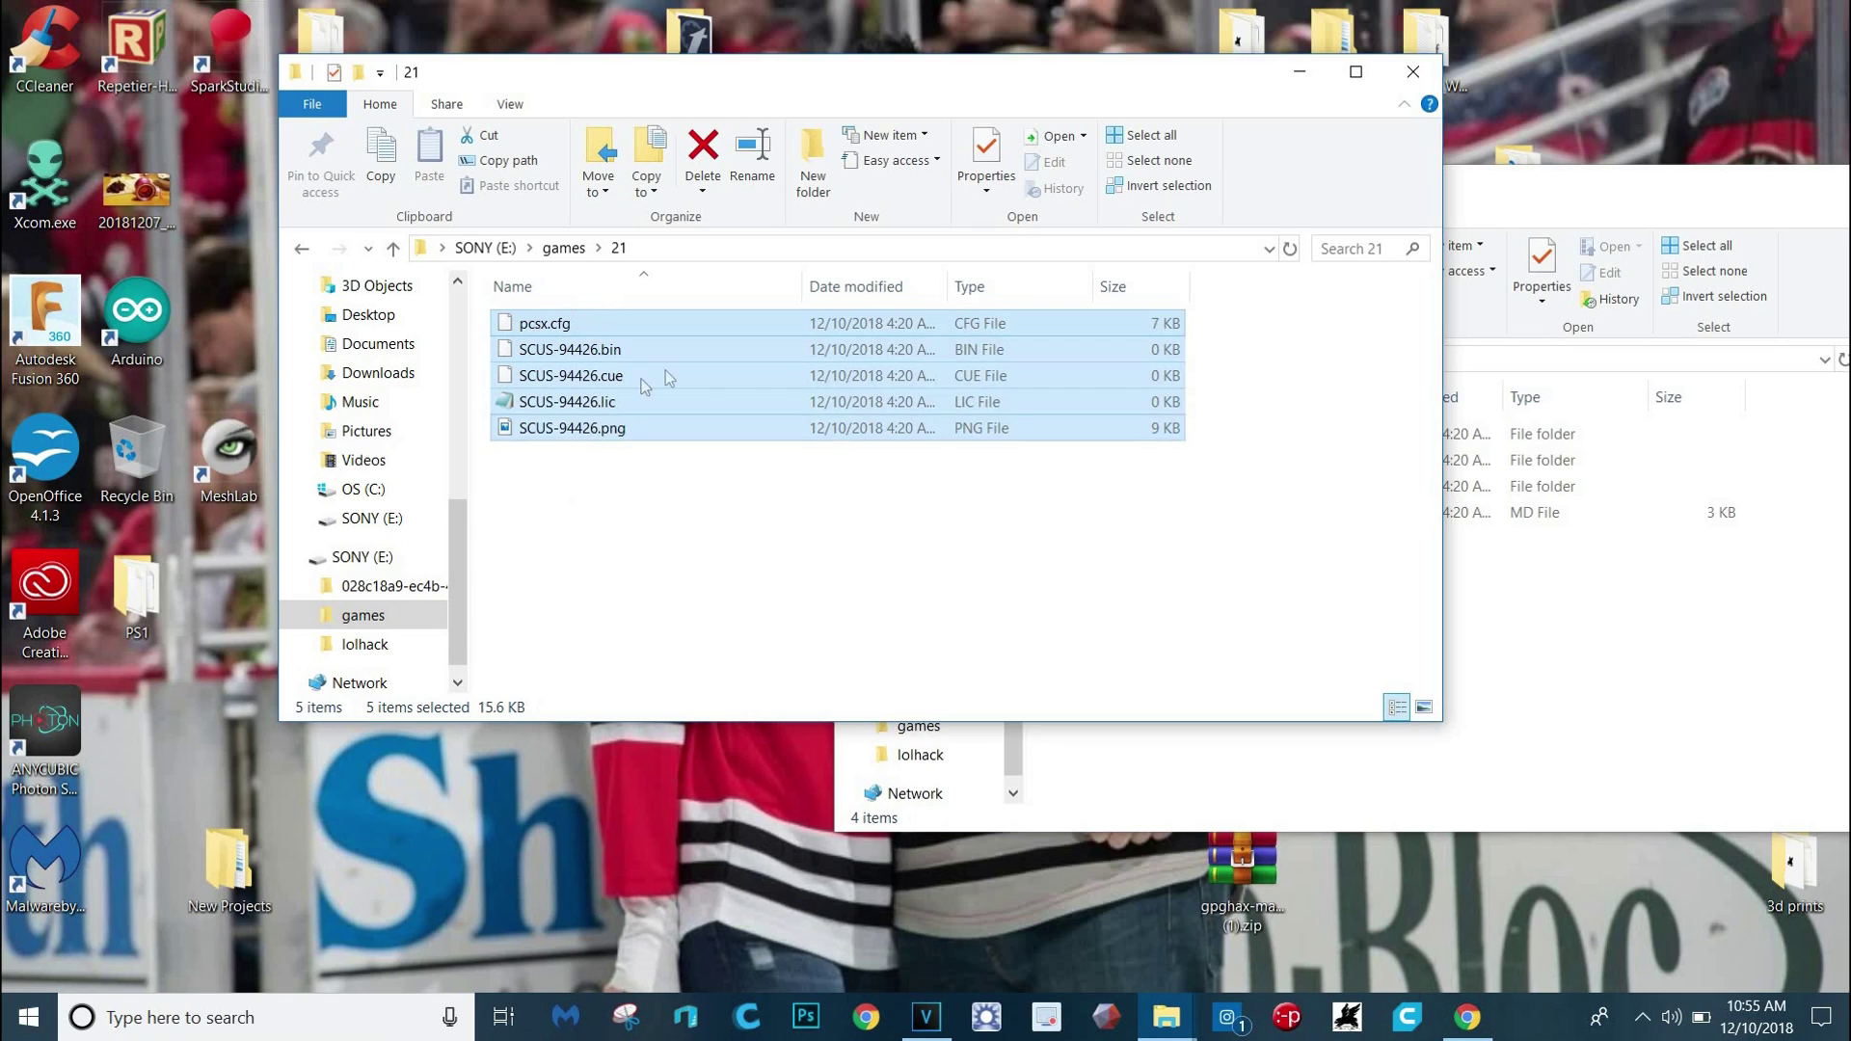
{"action": "left_click", "coordinate": [577, 352]}
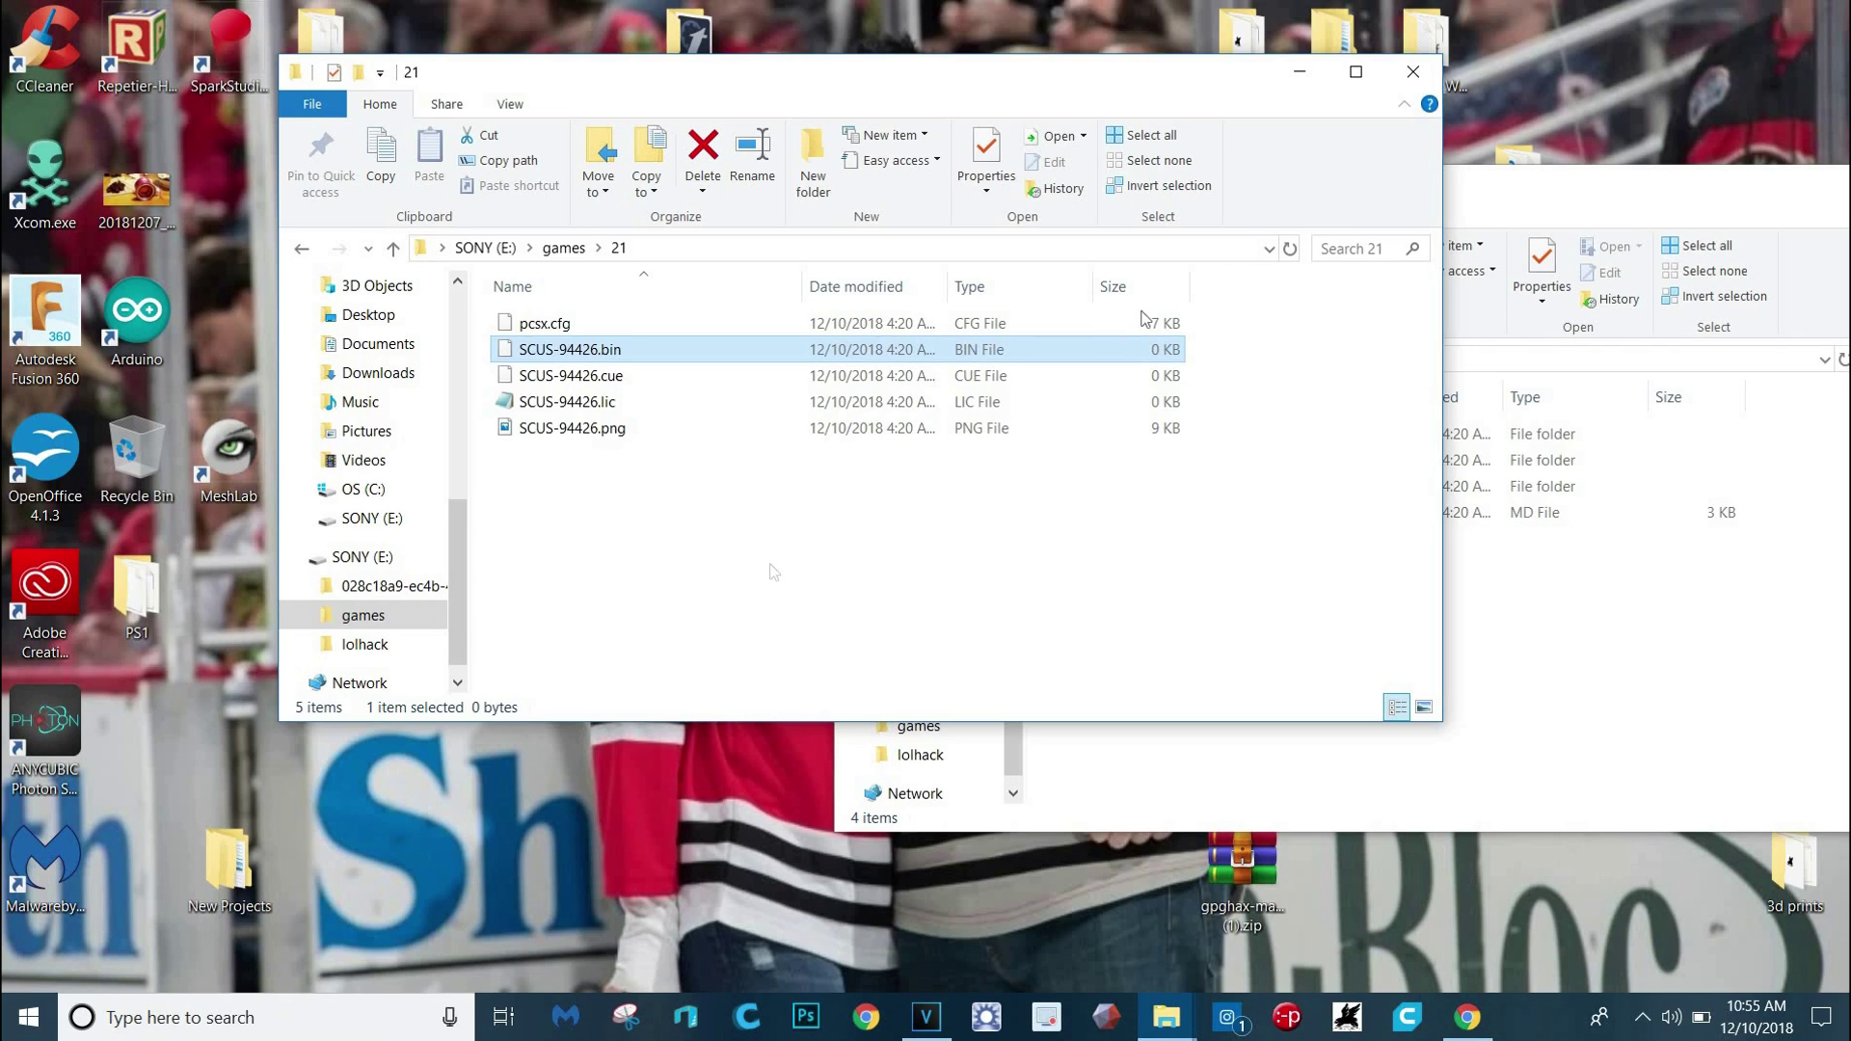
{"action": "left_click", "coordinate": [629, 427]}
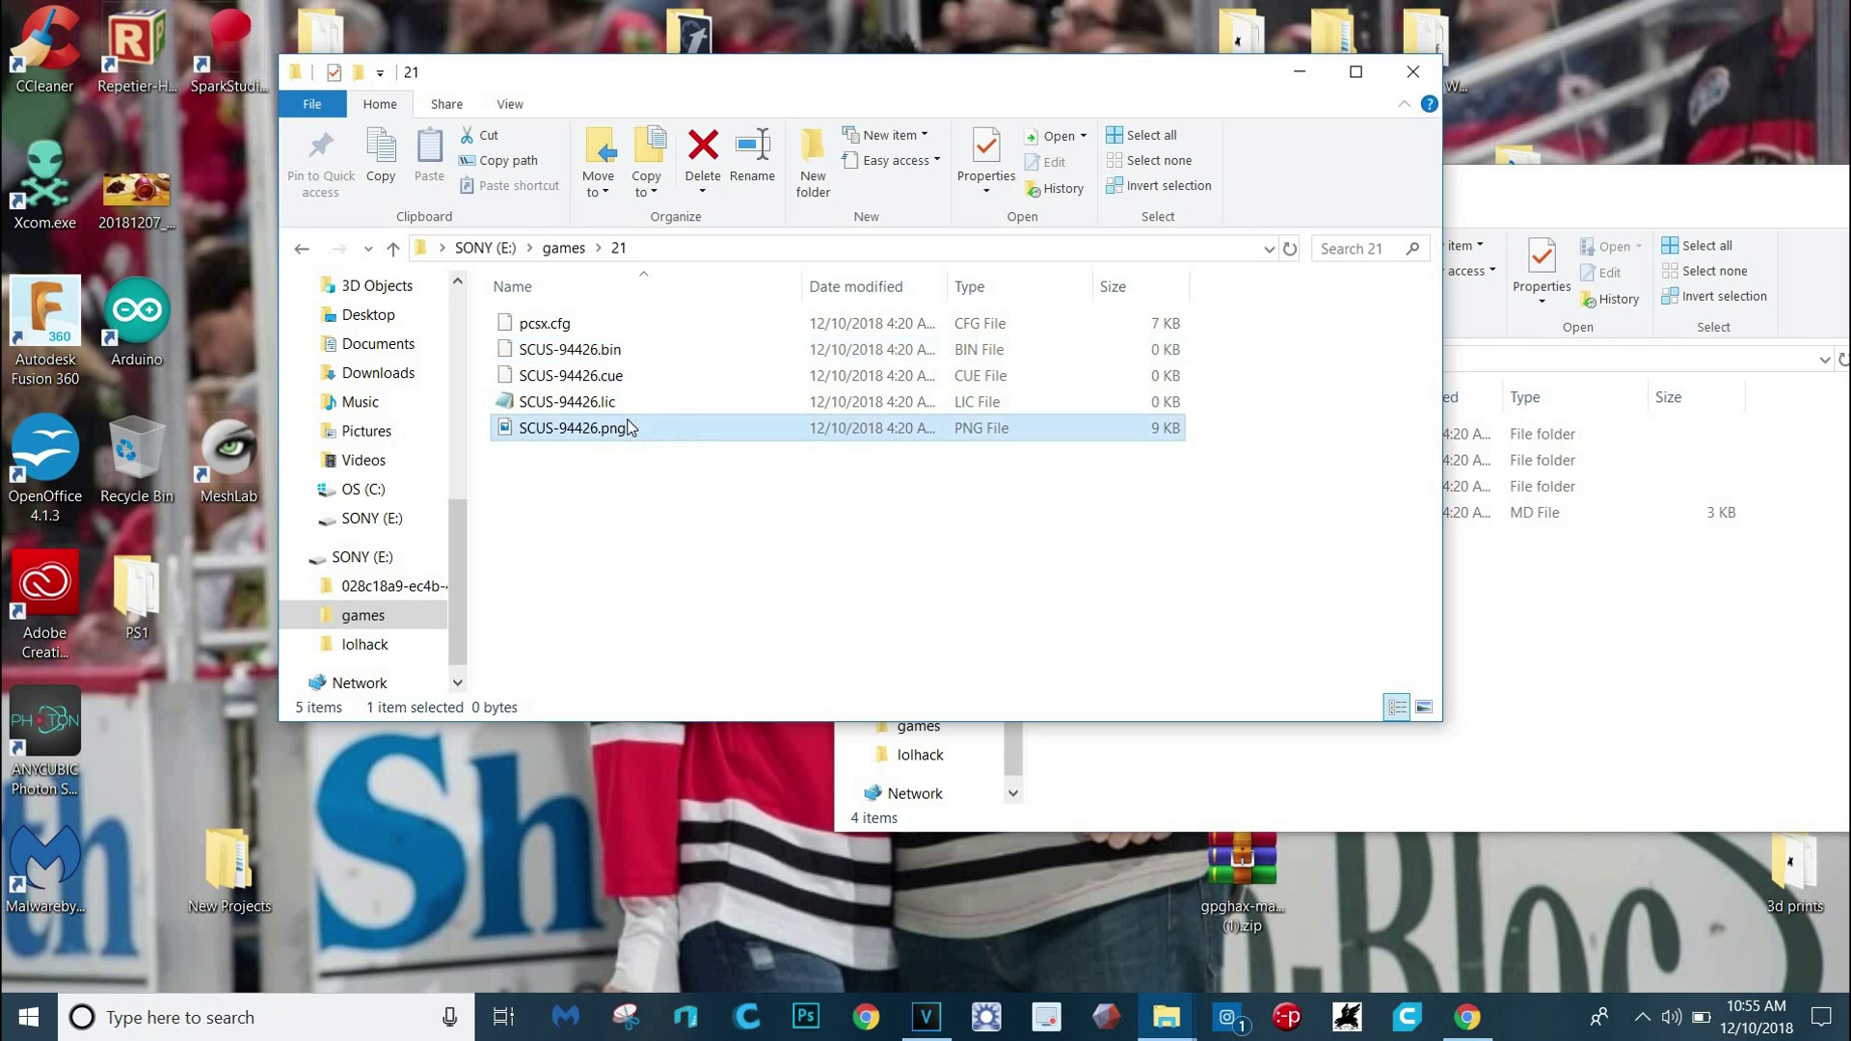
{"action": "left_click", "coordinate": [698, 382]}
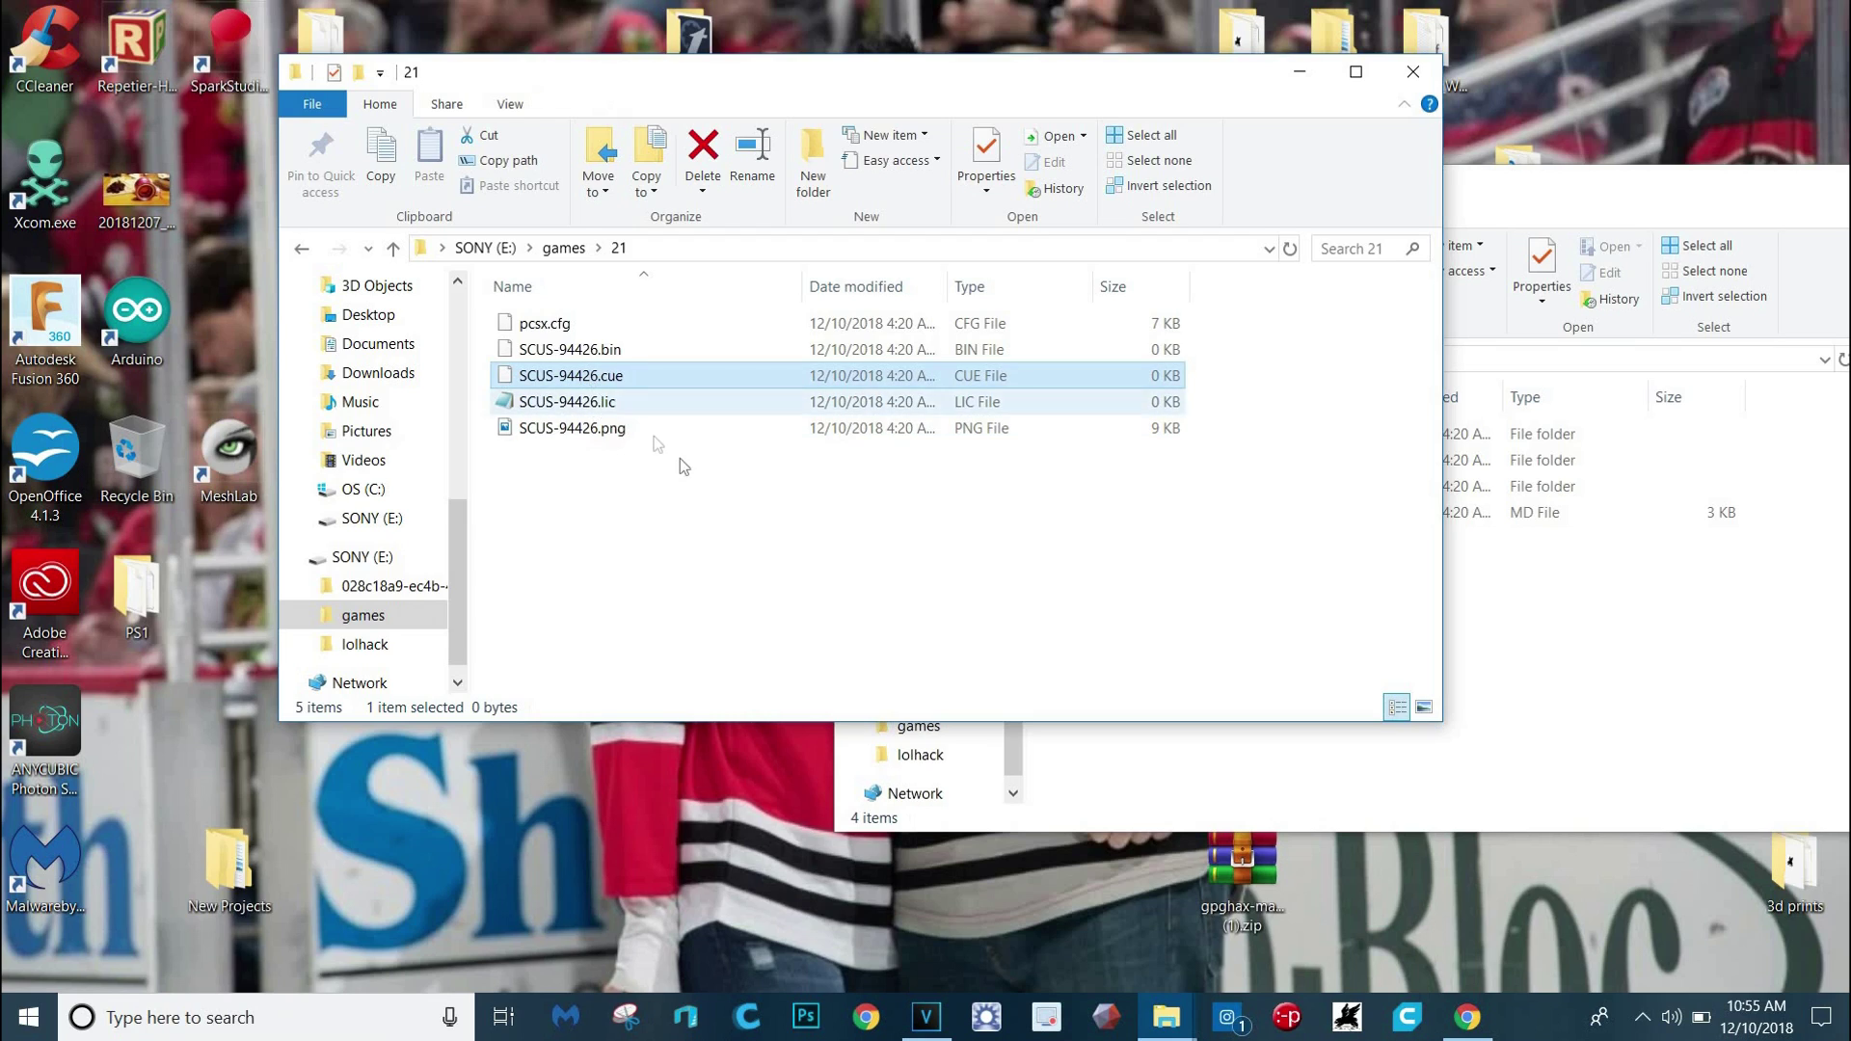
{"action": "left_click", "coordinate": [627, 428]}
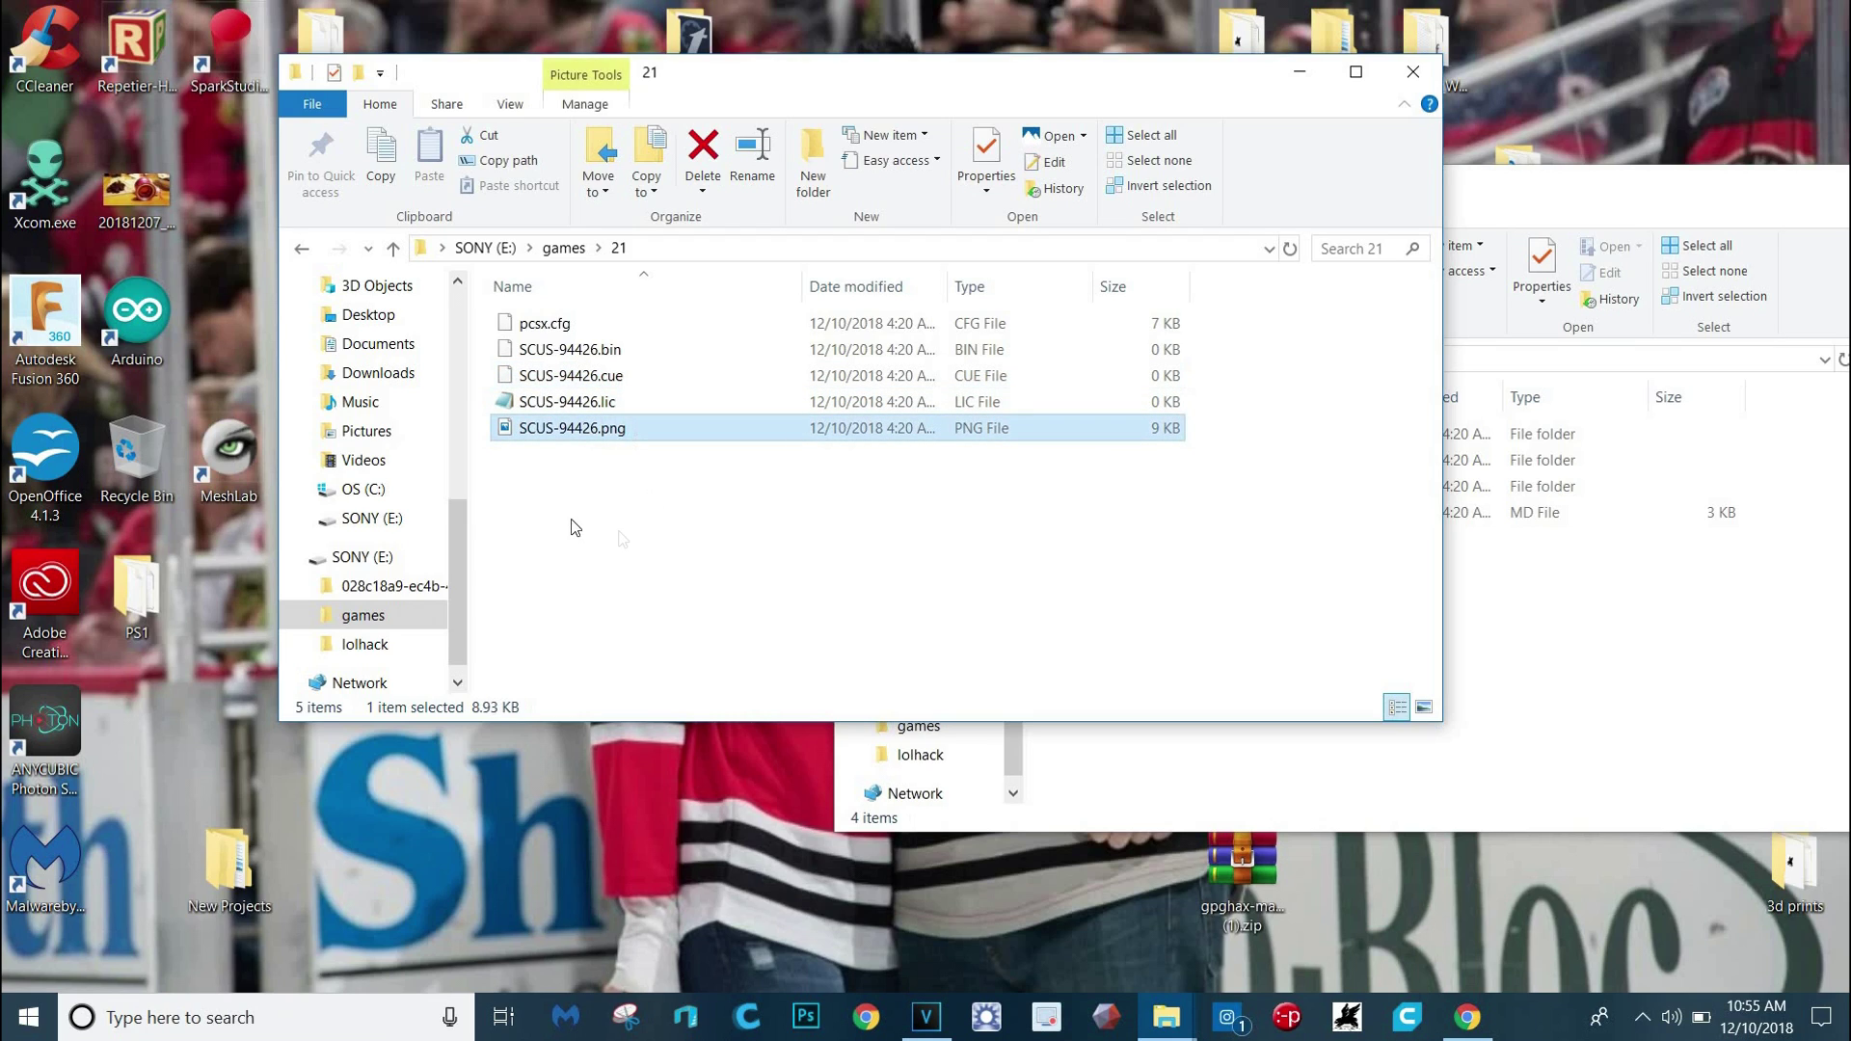
Enter "Playstation Classic Babi" in the empty SCUS-94426.lic file, save it and close Notepad
{"action": "left_click", "coordinate": [583, 404]}
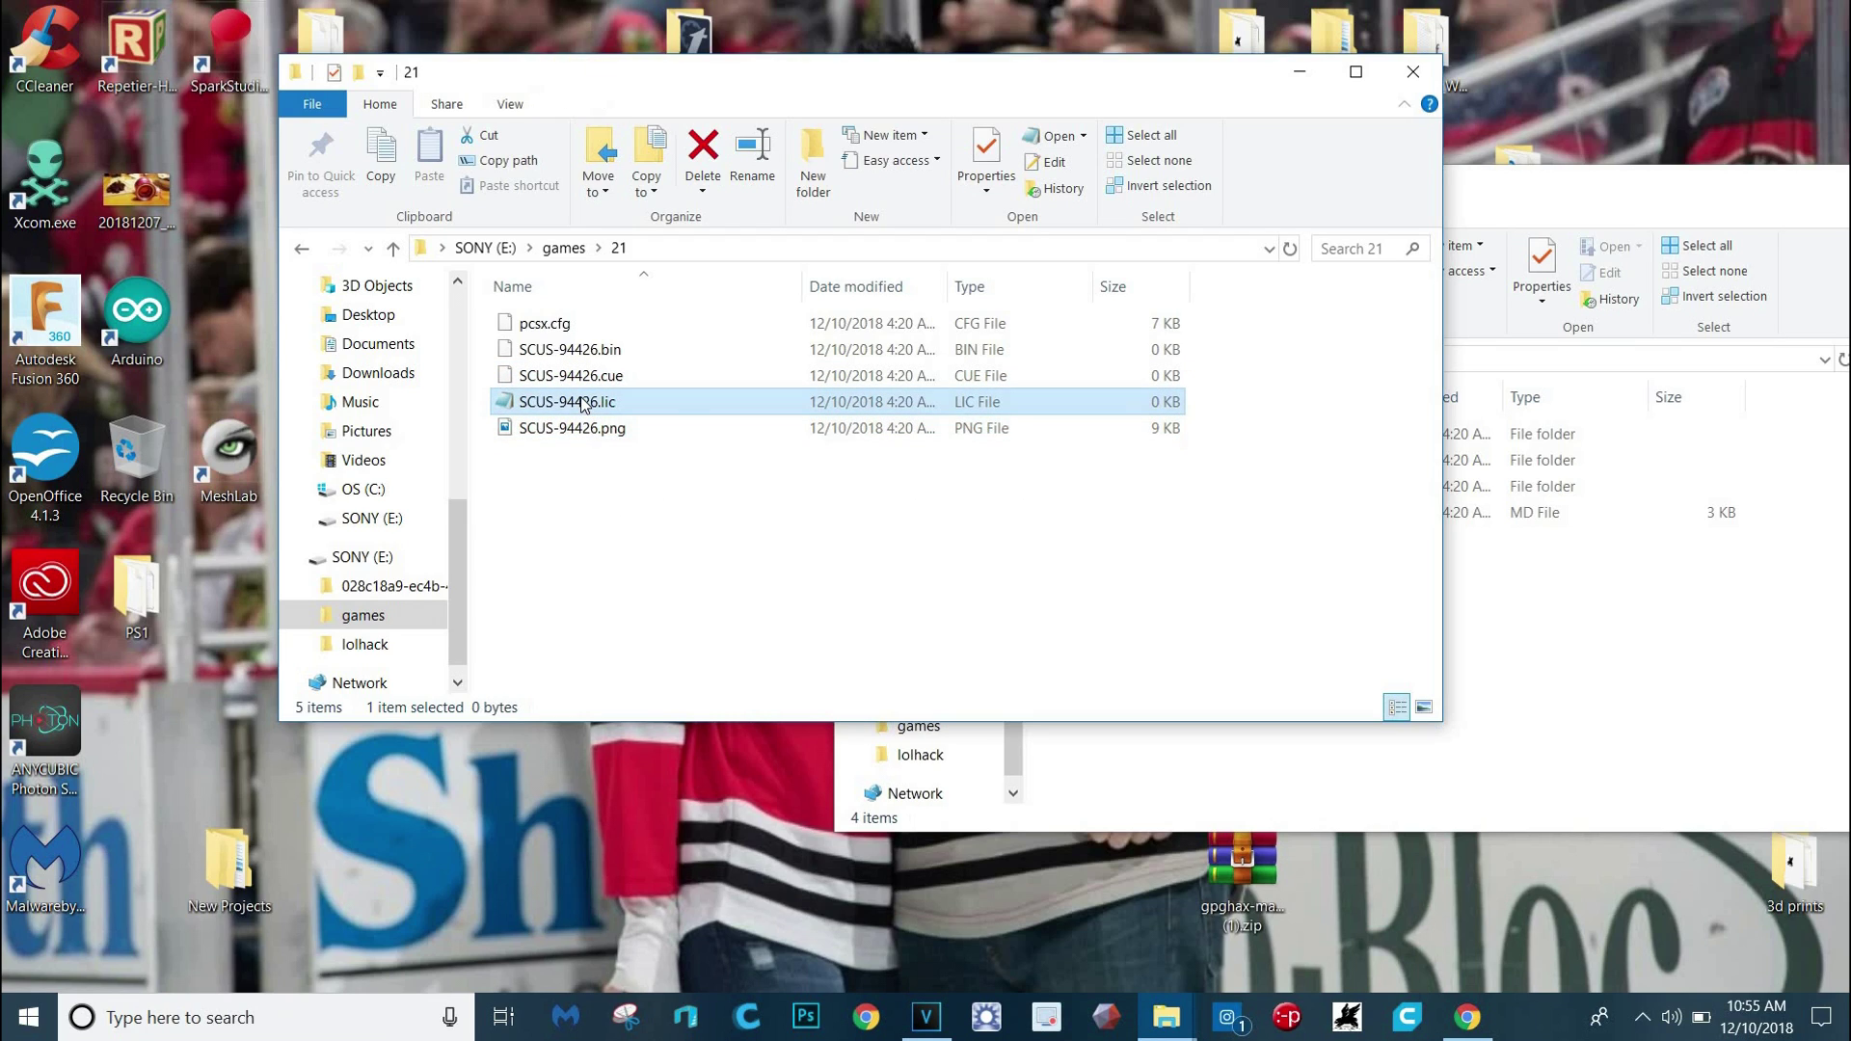
{"action": "double_click", "coordinate": [732, 403]}
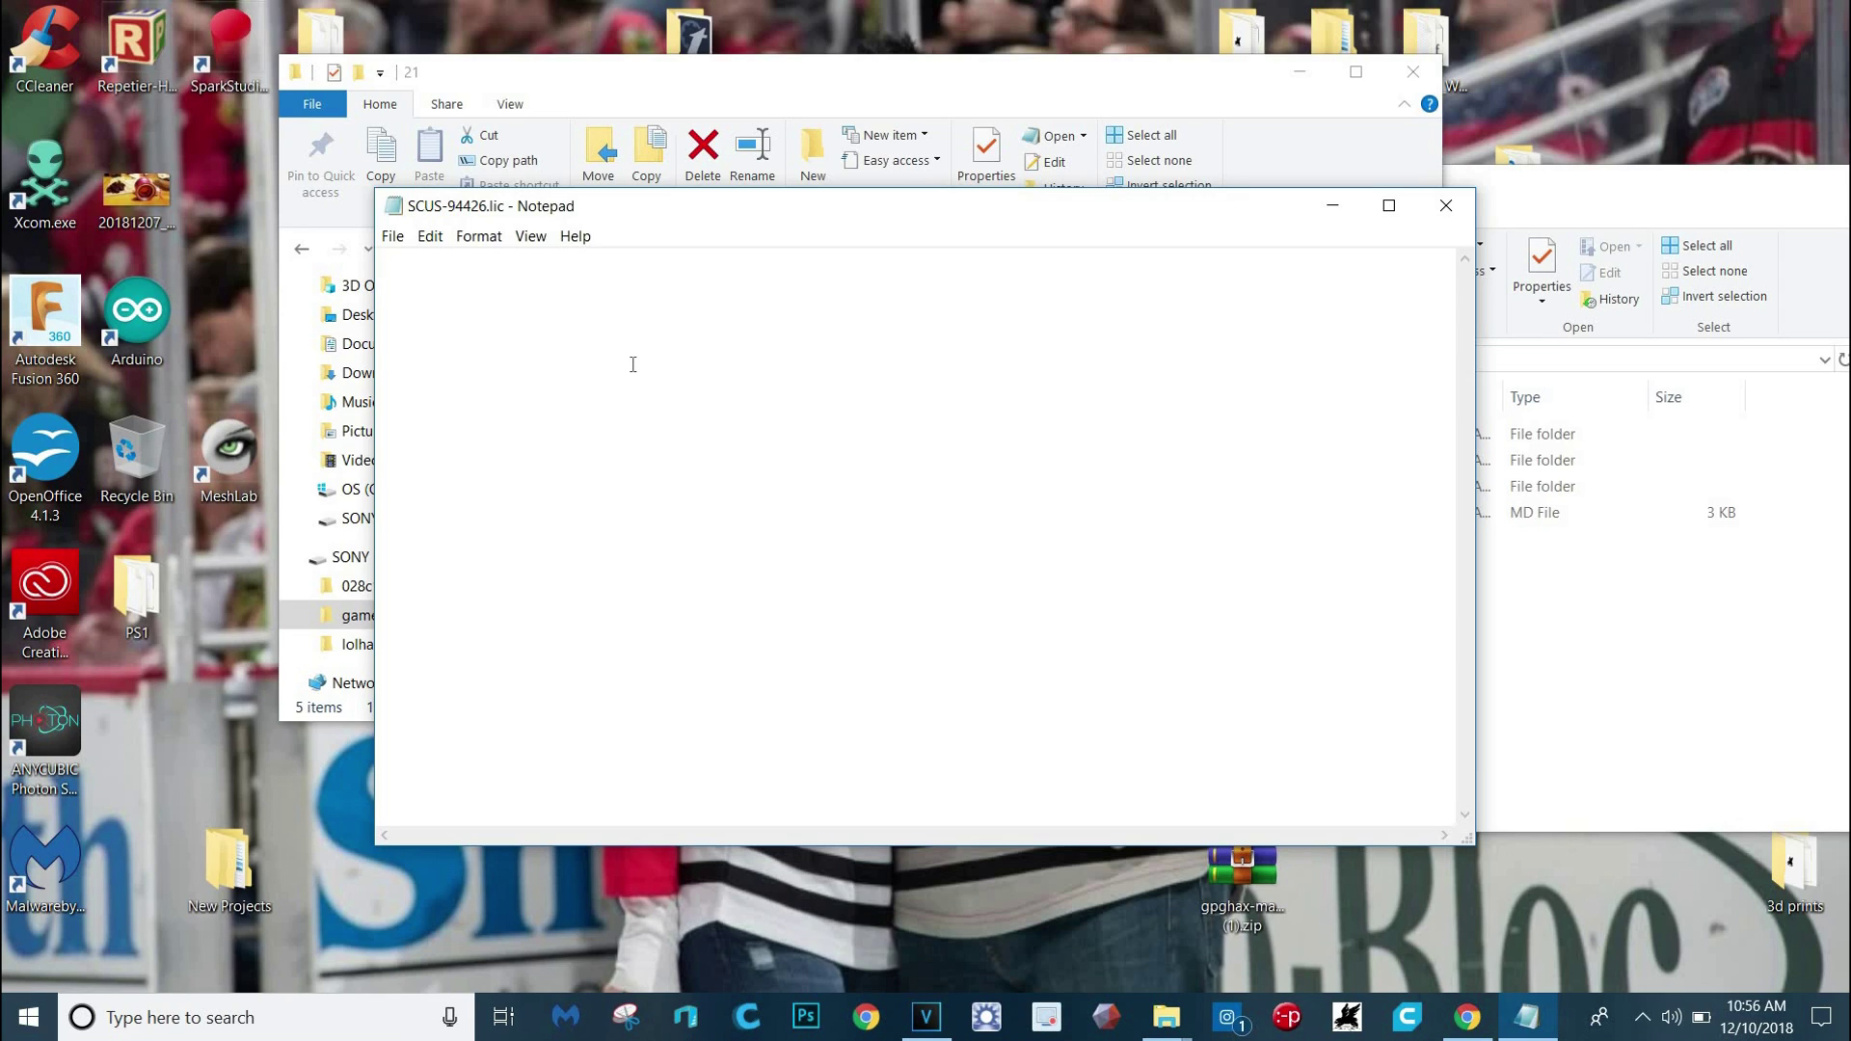
{"action": "type", "text": "Play"}
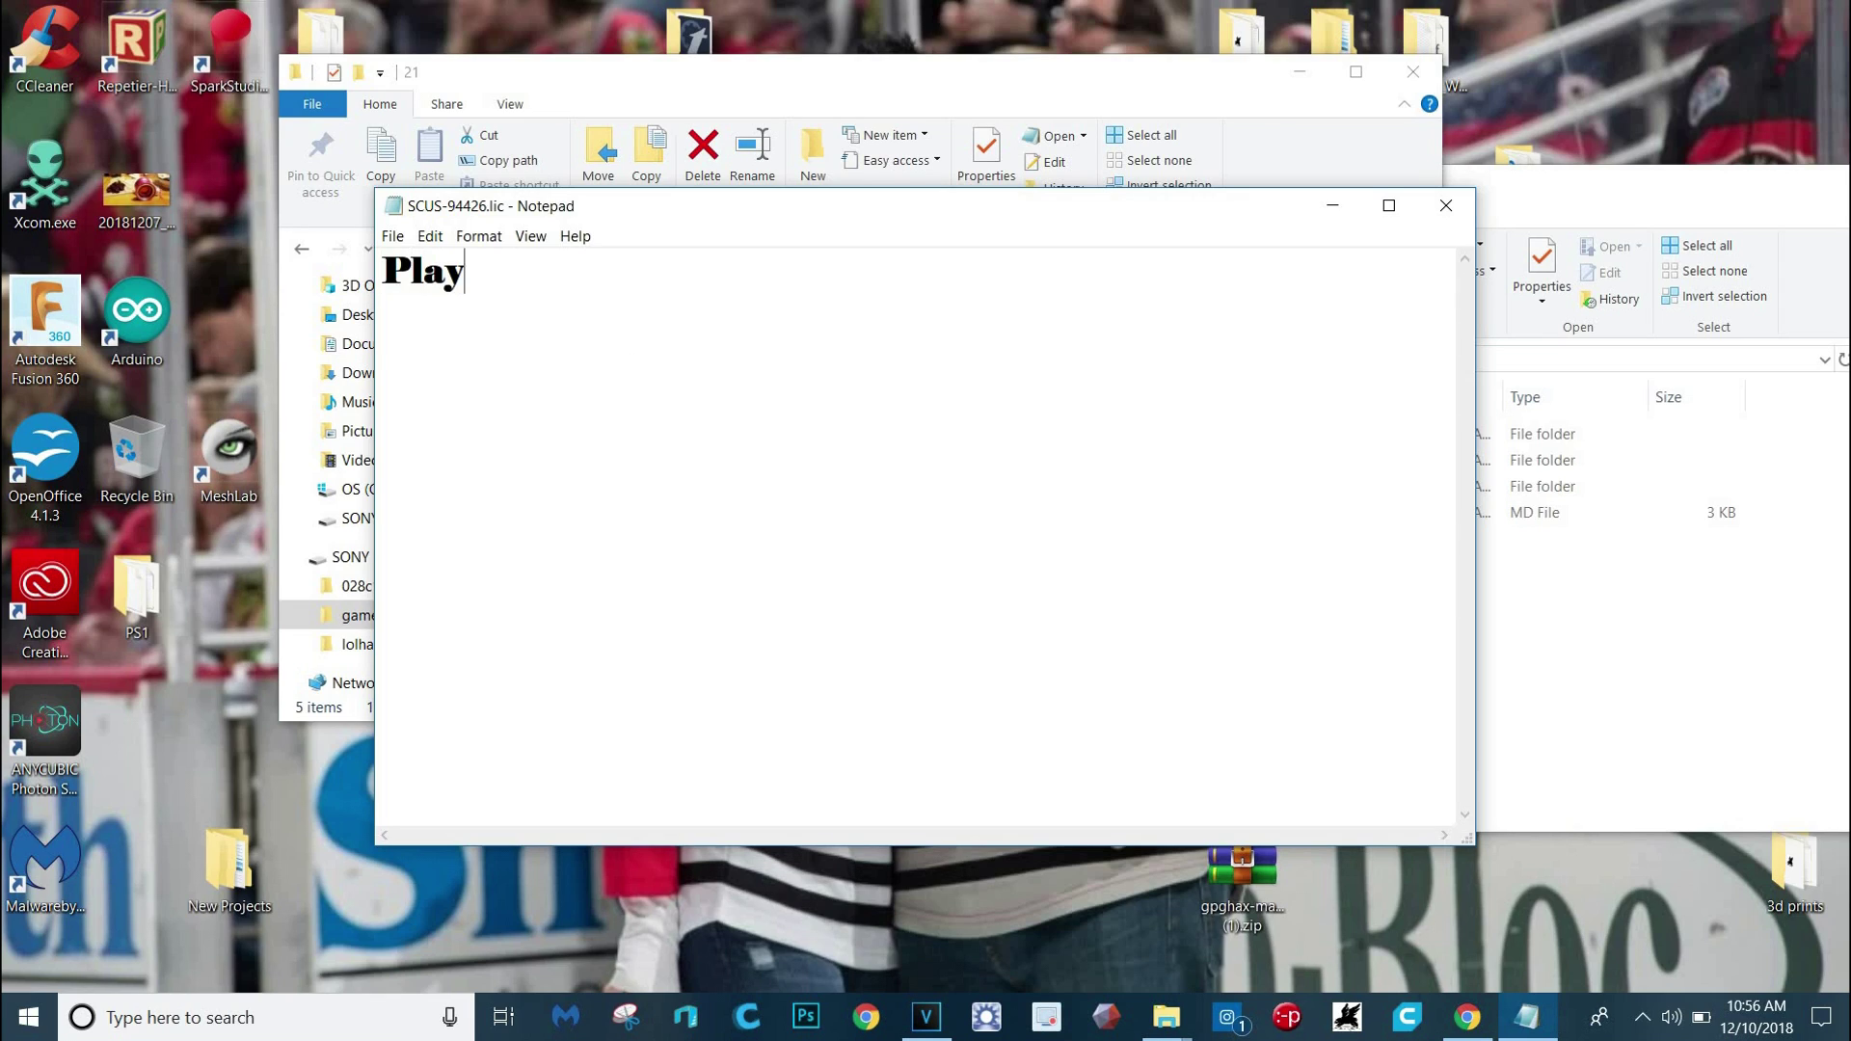
{"action": "type", "text": "station C"}
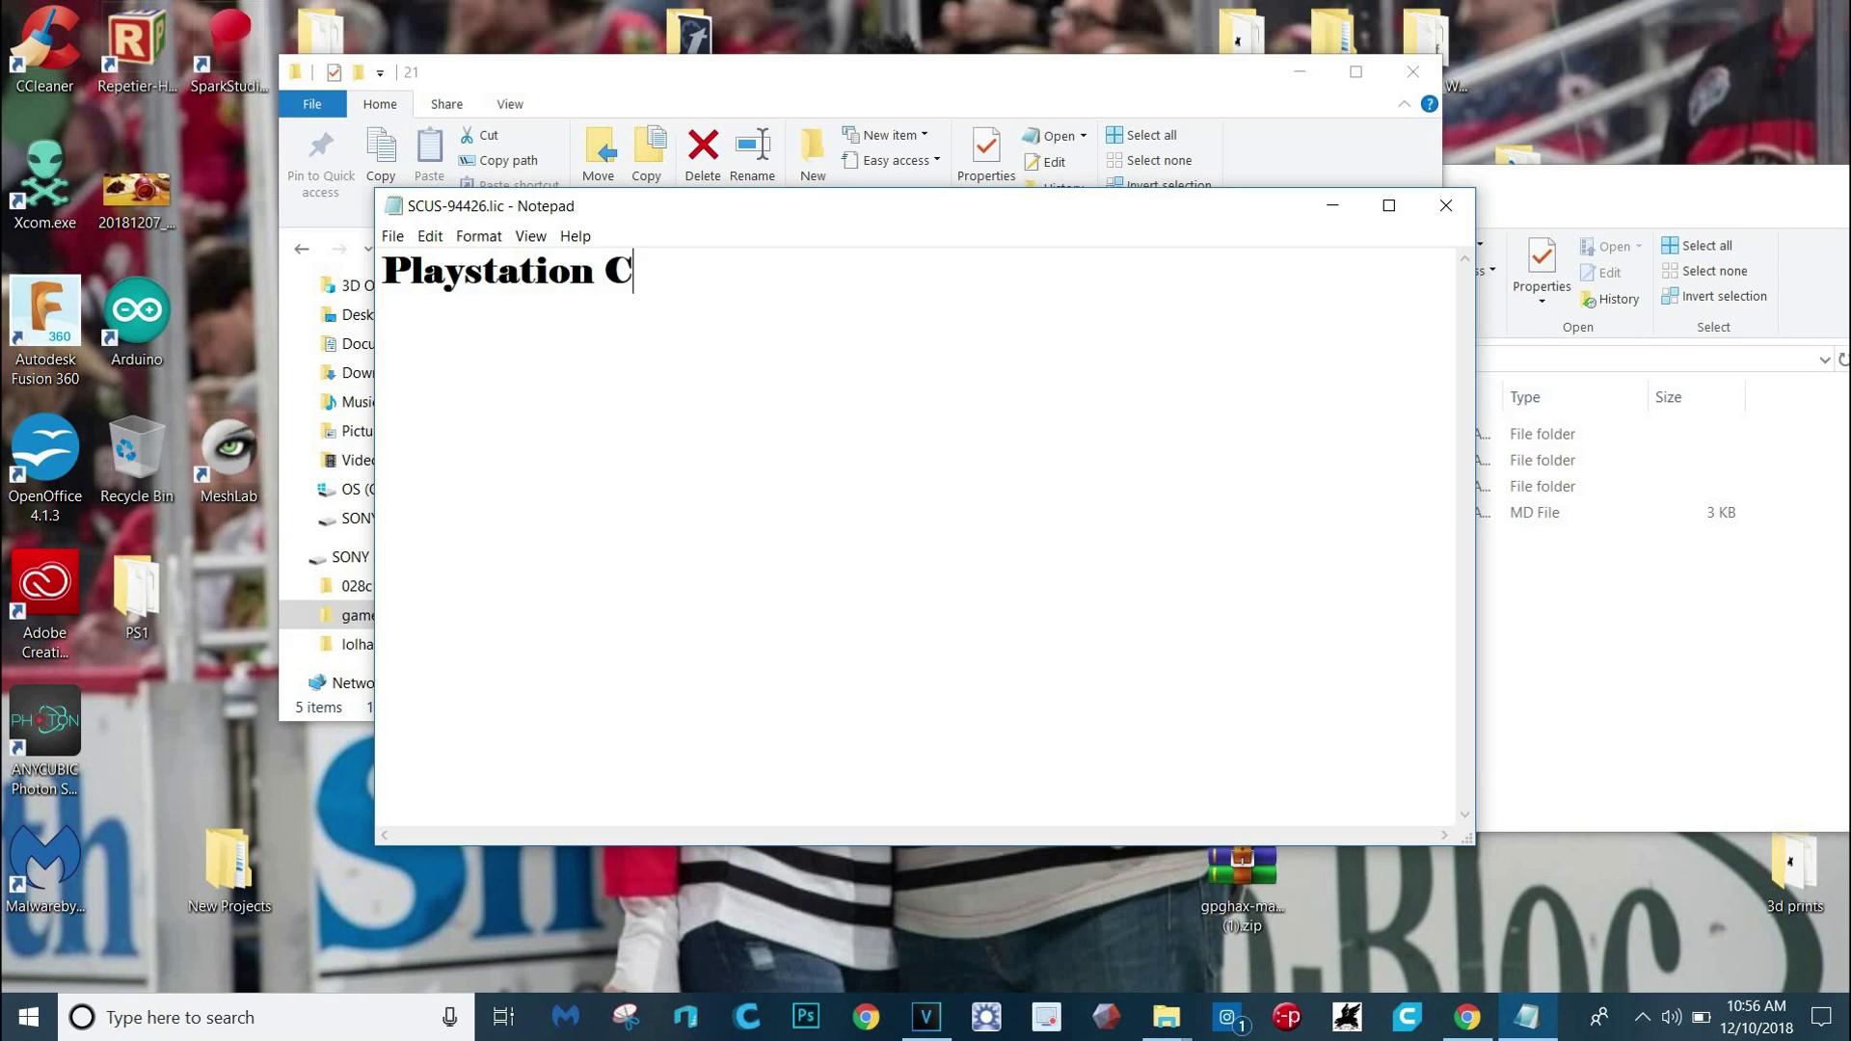
{"action": "type", "text": "lassic Babi"}
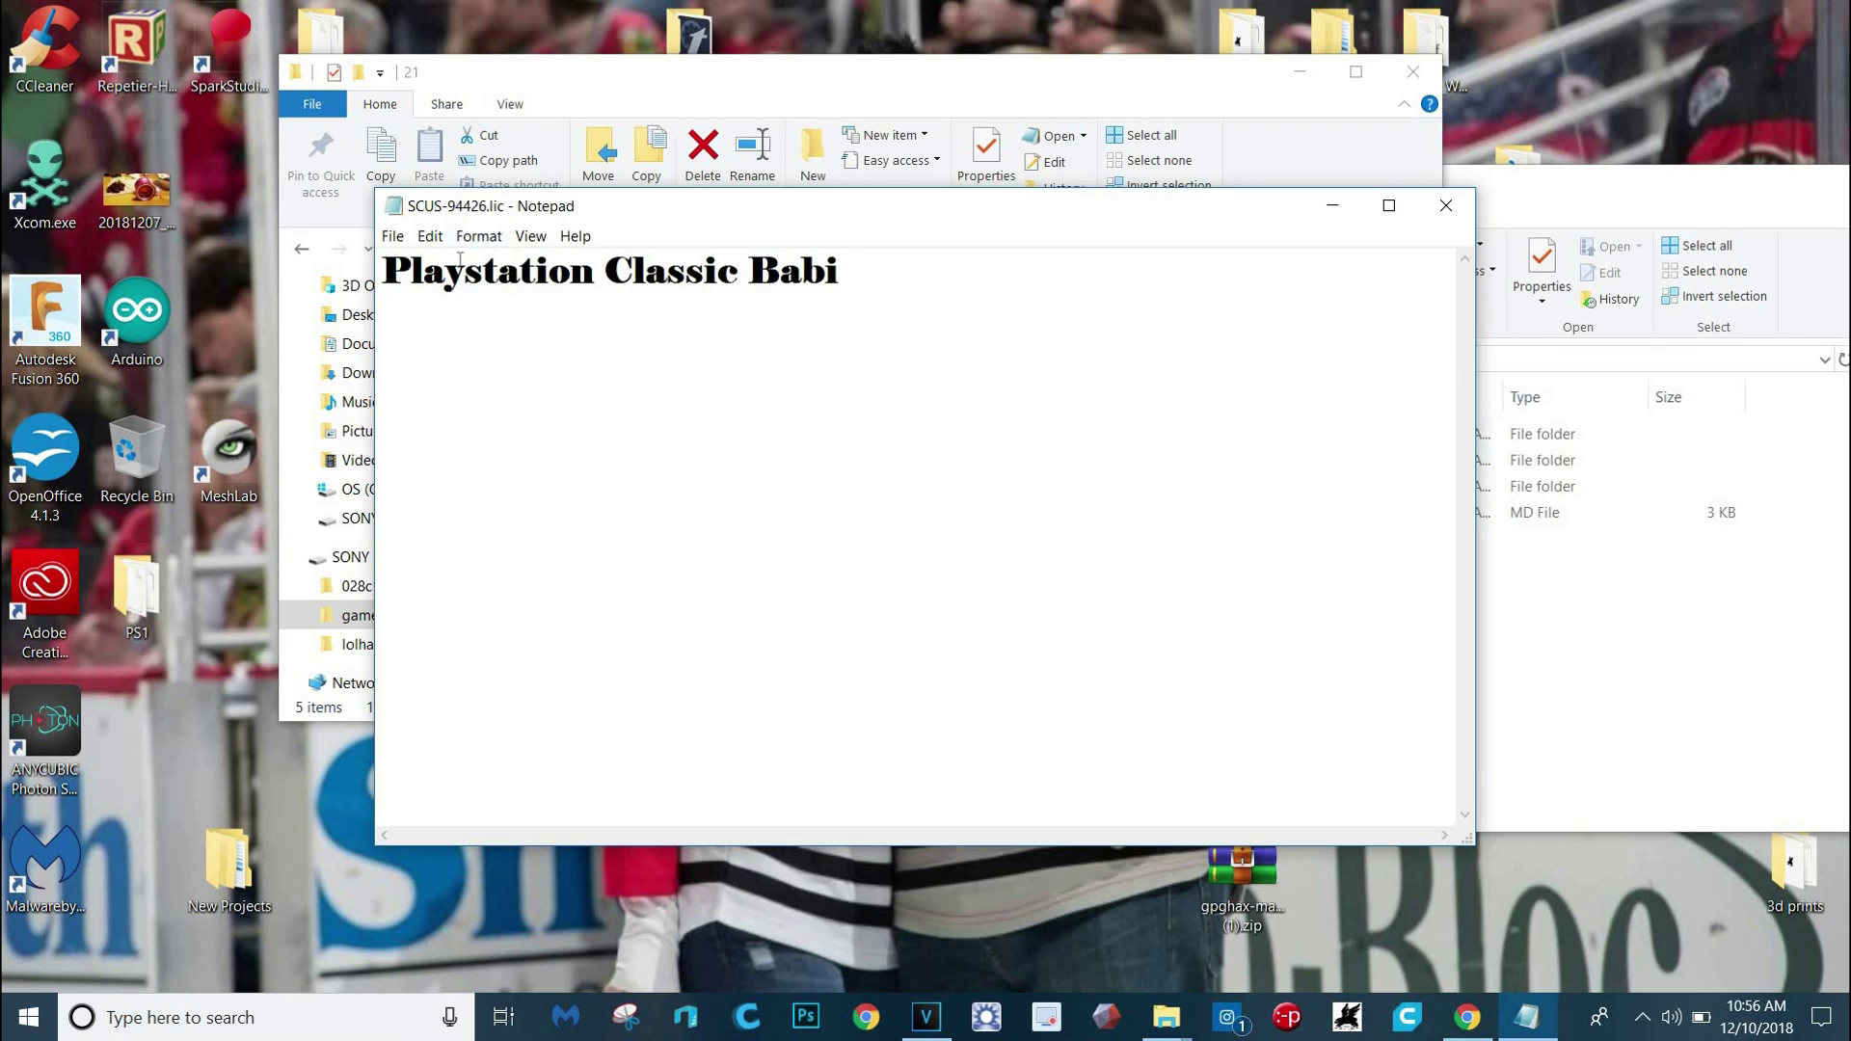
{"action": "left_click", "coordinate": [392, 237]}
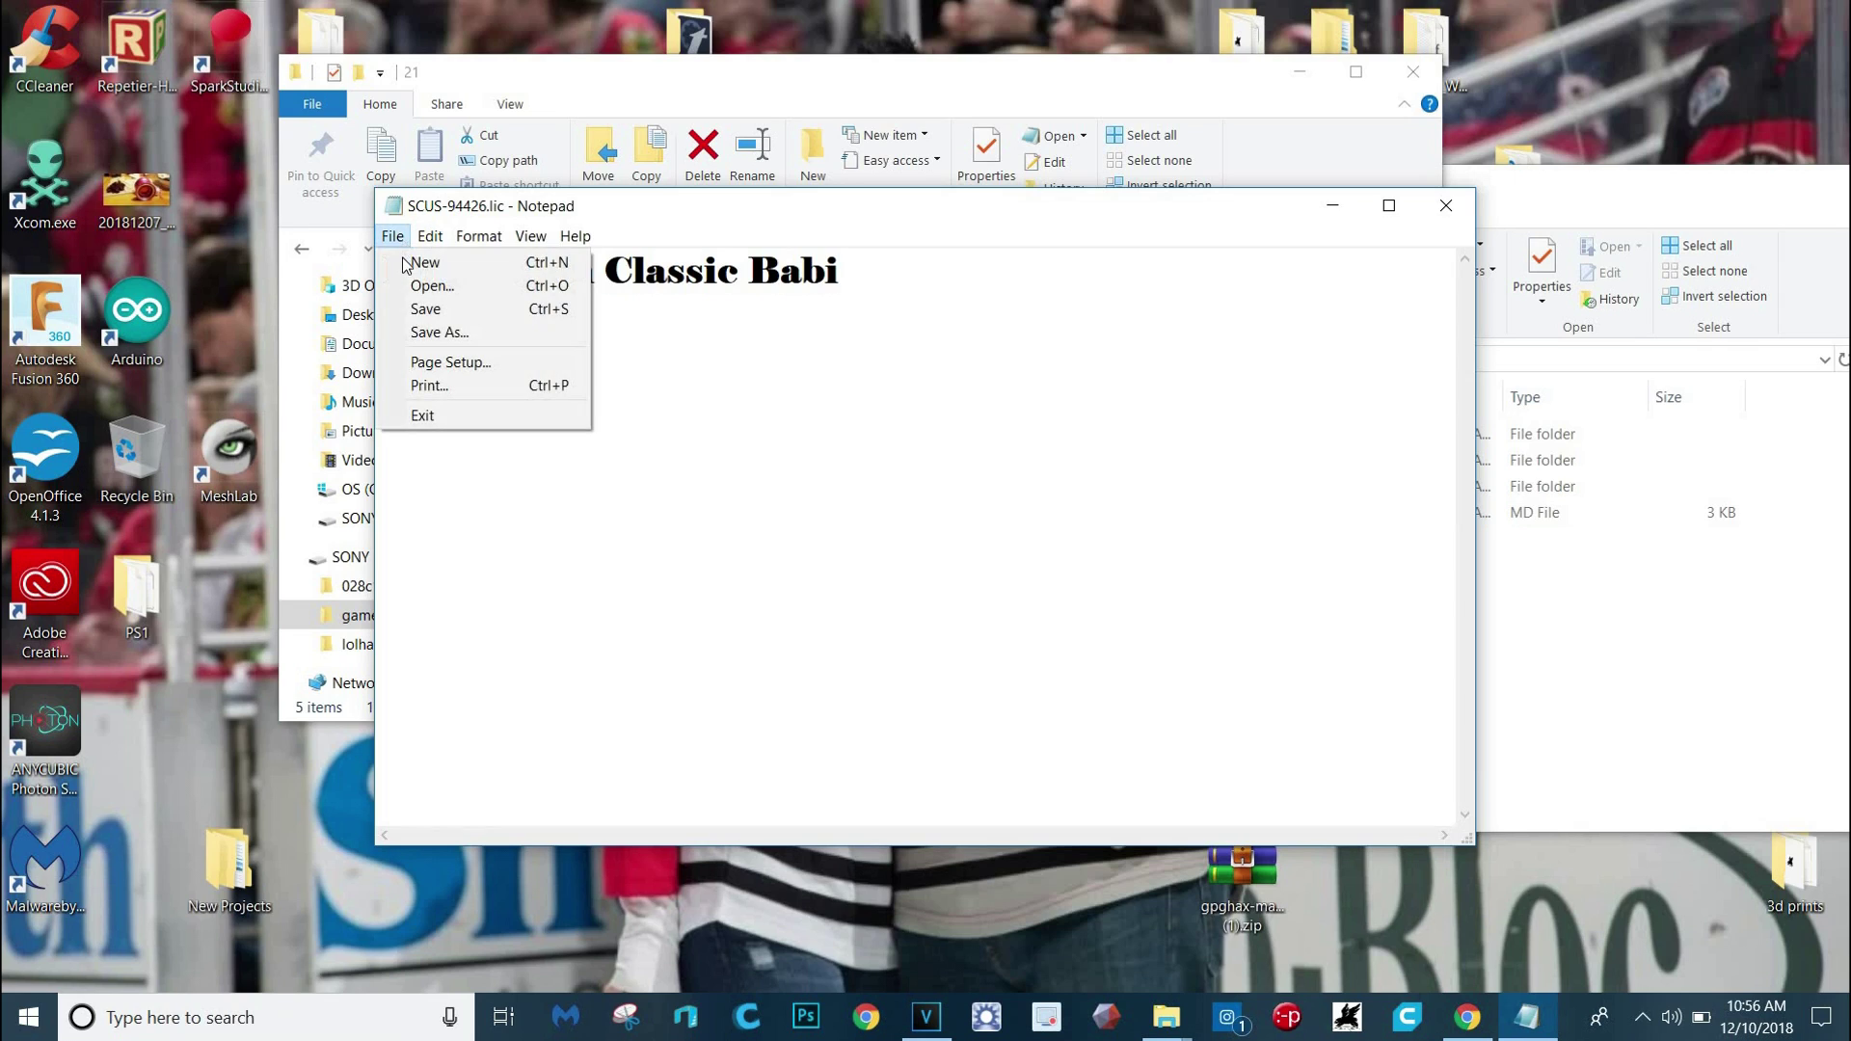
{"action": "left_click", "coordinate": [424, 308]}
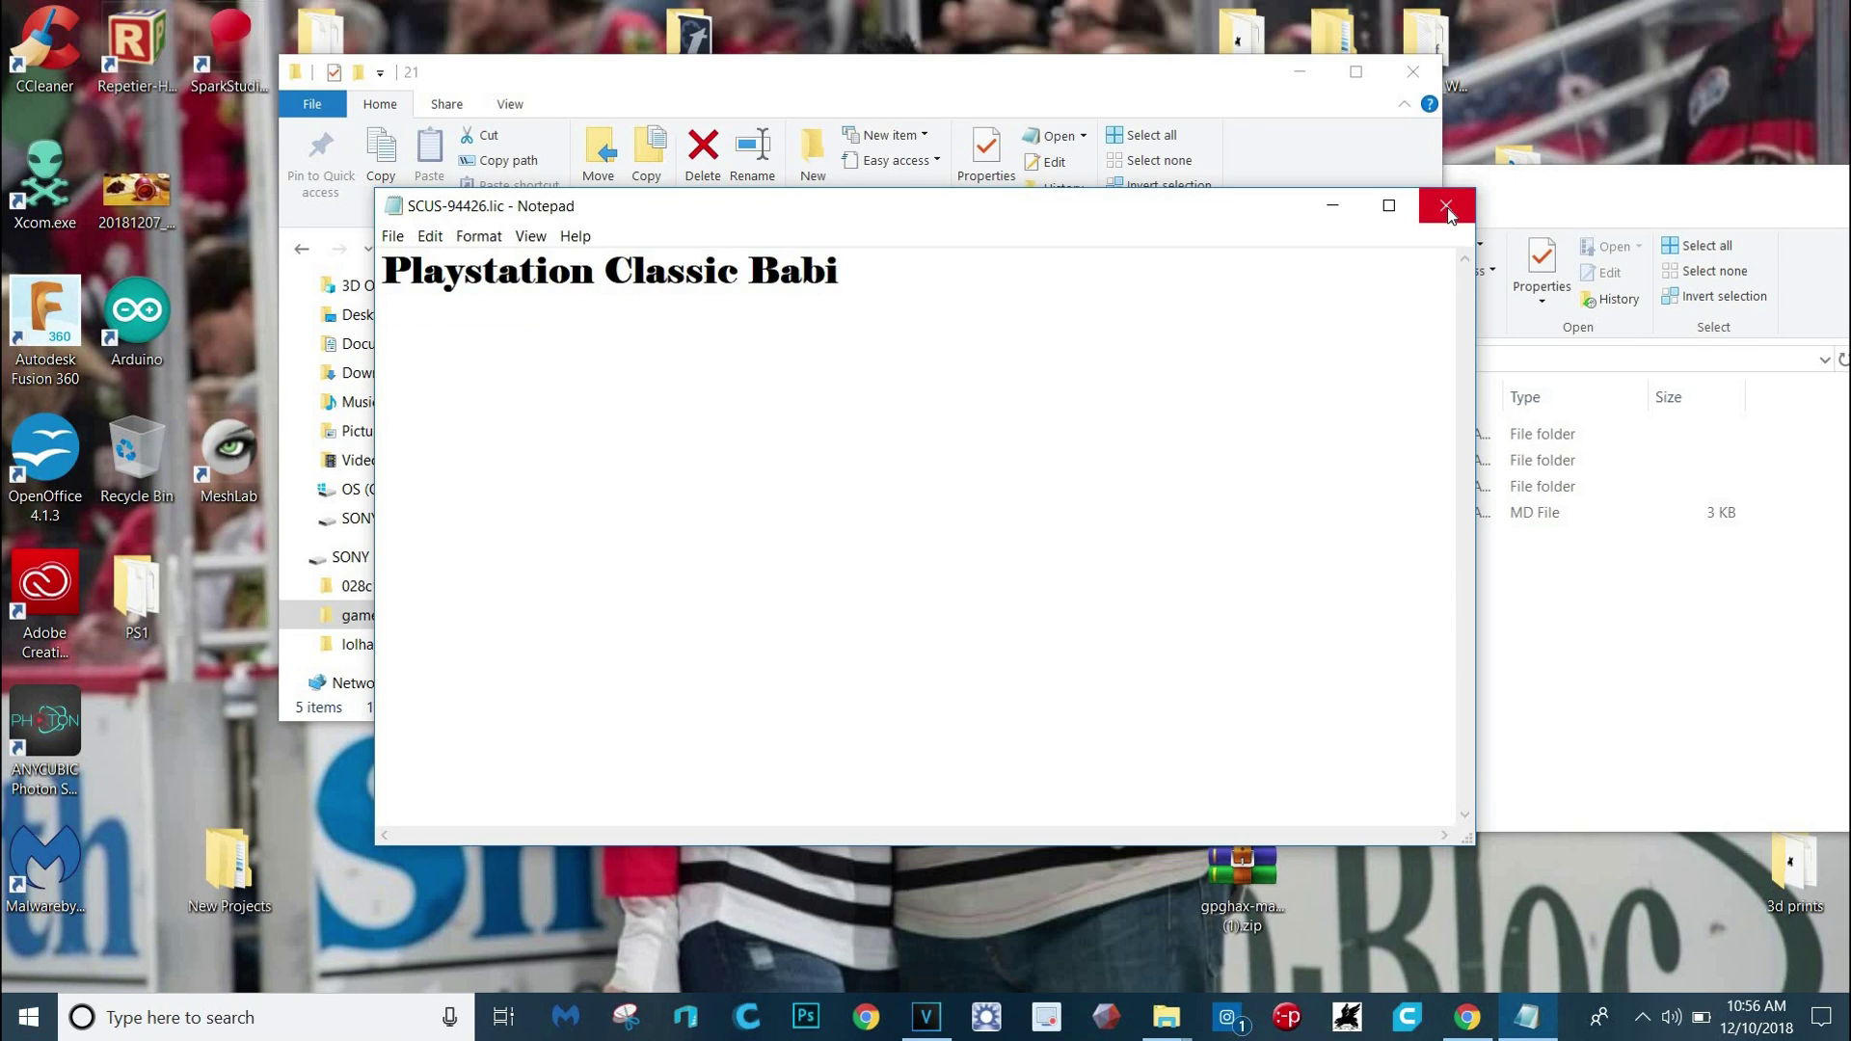
{"action": "left_click", "coordinate": [1446, 206]}
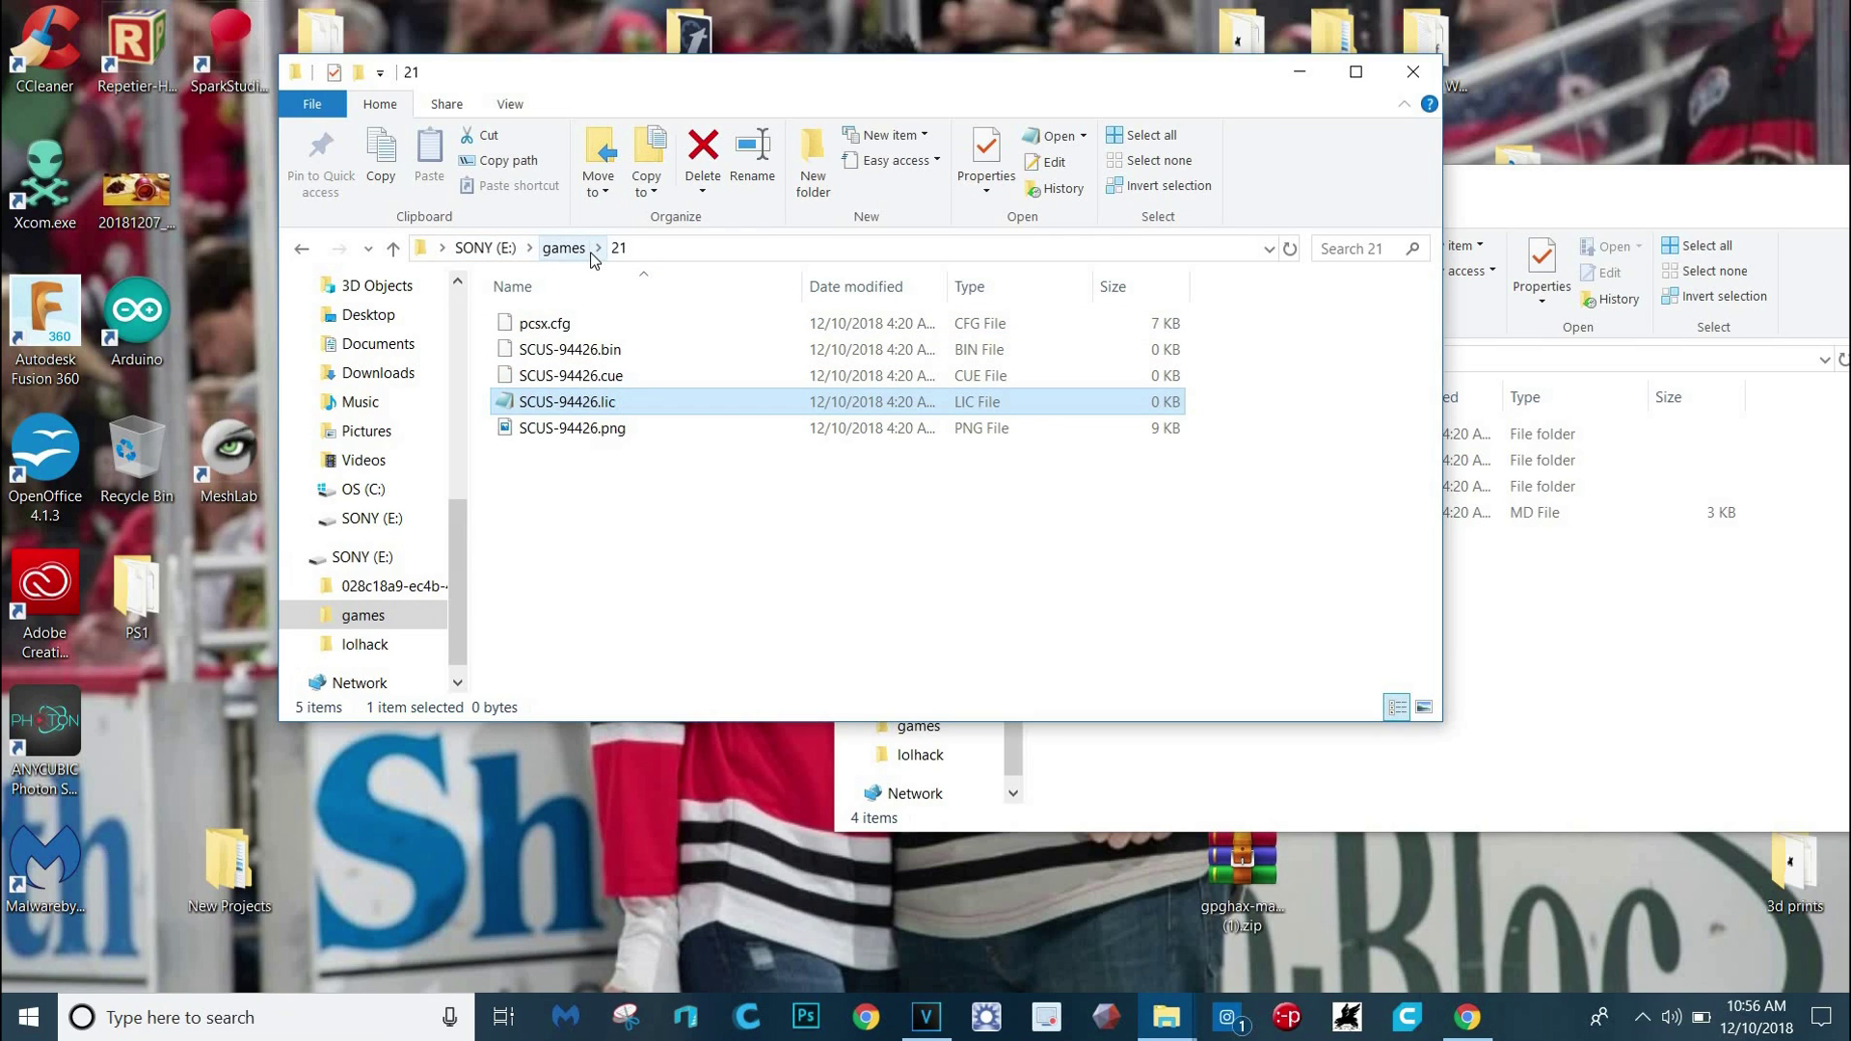
Return to the games folder, then review the browser pages for PS1 ROMs, Notepad++ and the gpghax repository before minimizing the browser
{"action": "left_click", "coordinate": [556, 257]}
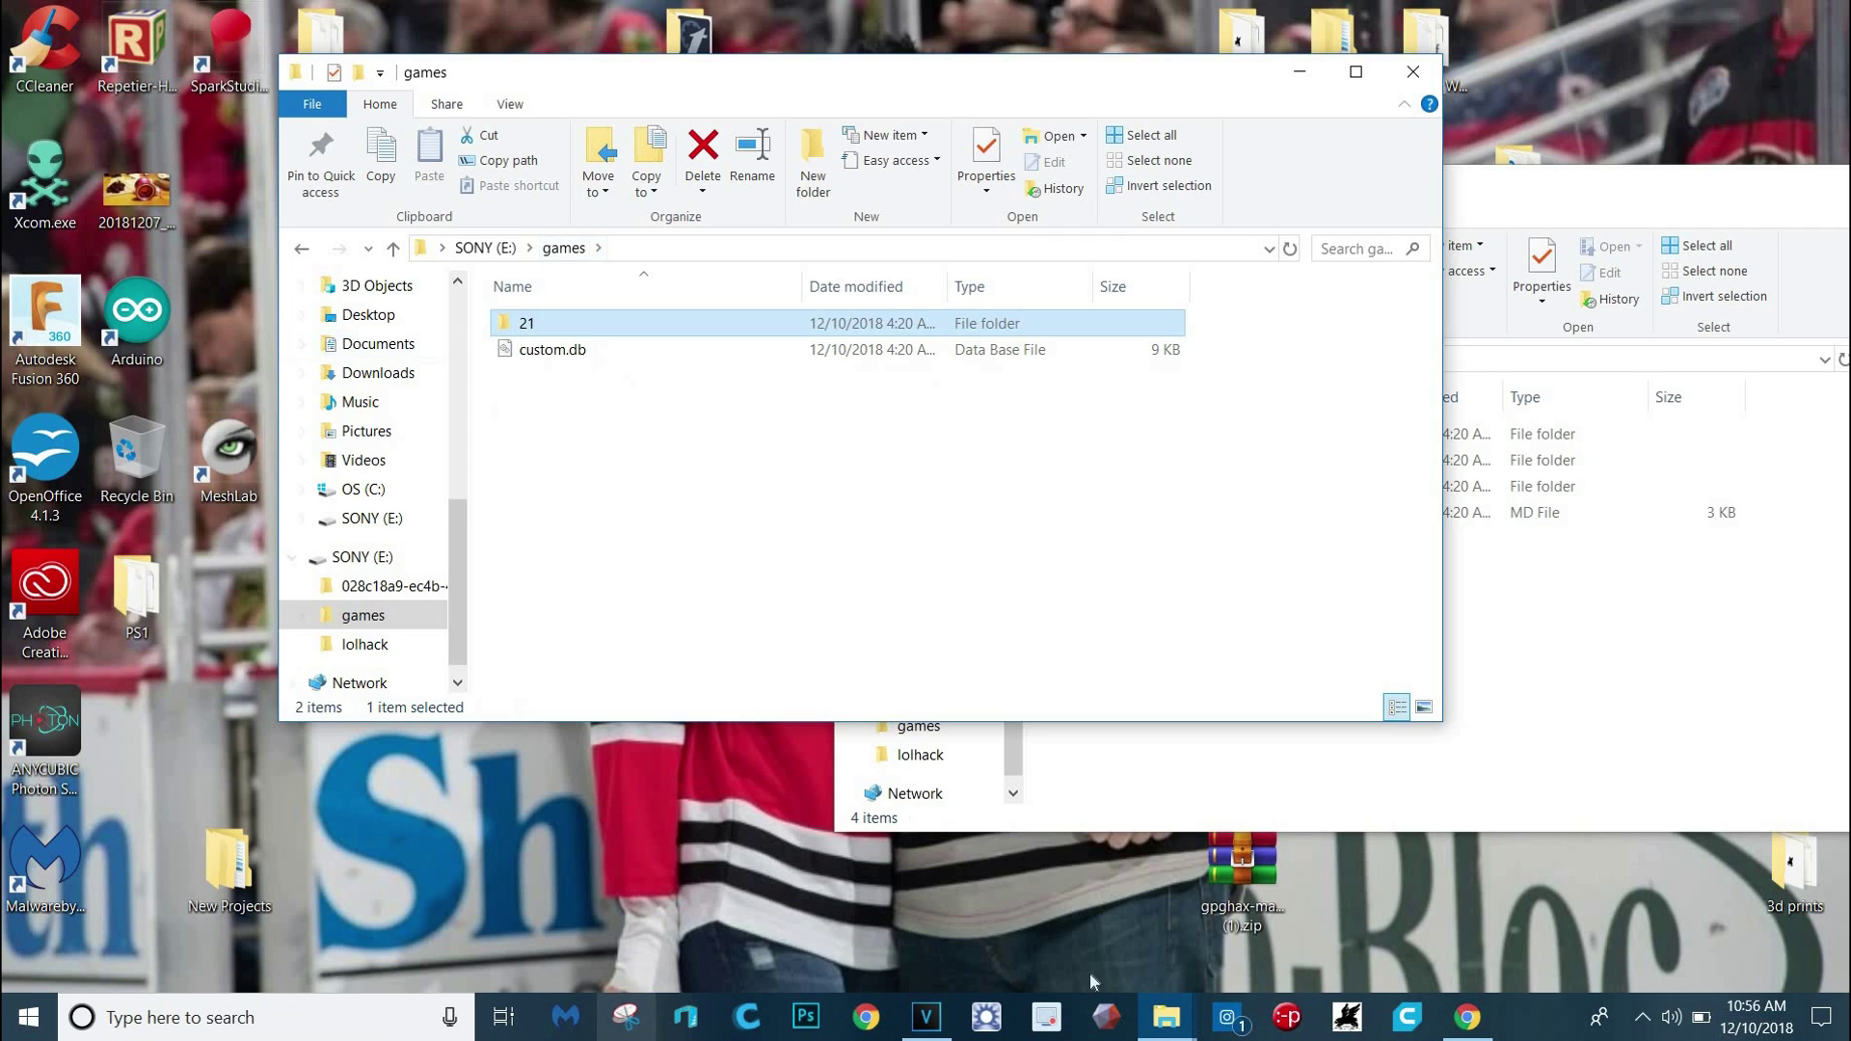
{"action": "mouse_move", "coordinate": [1446, 1020]}
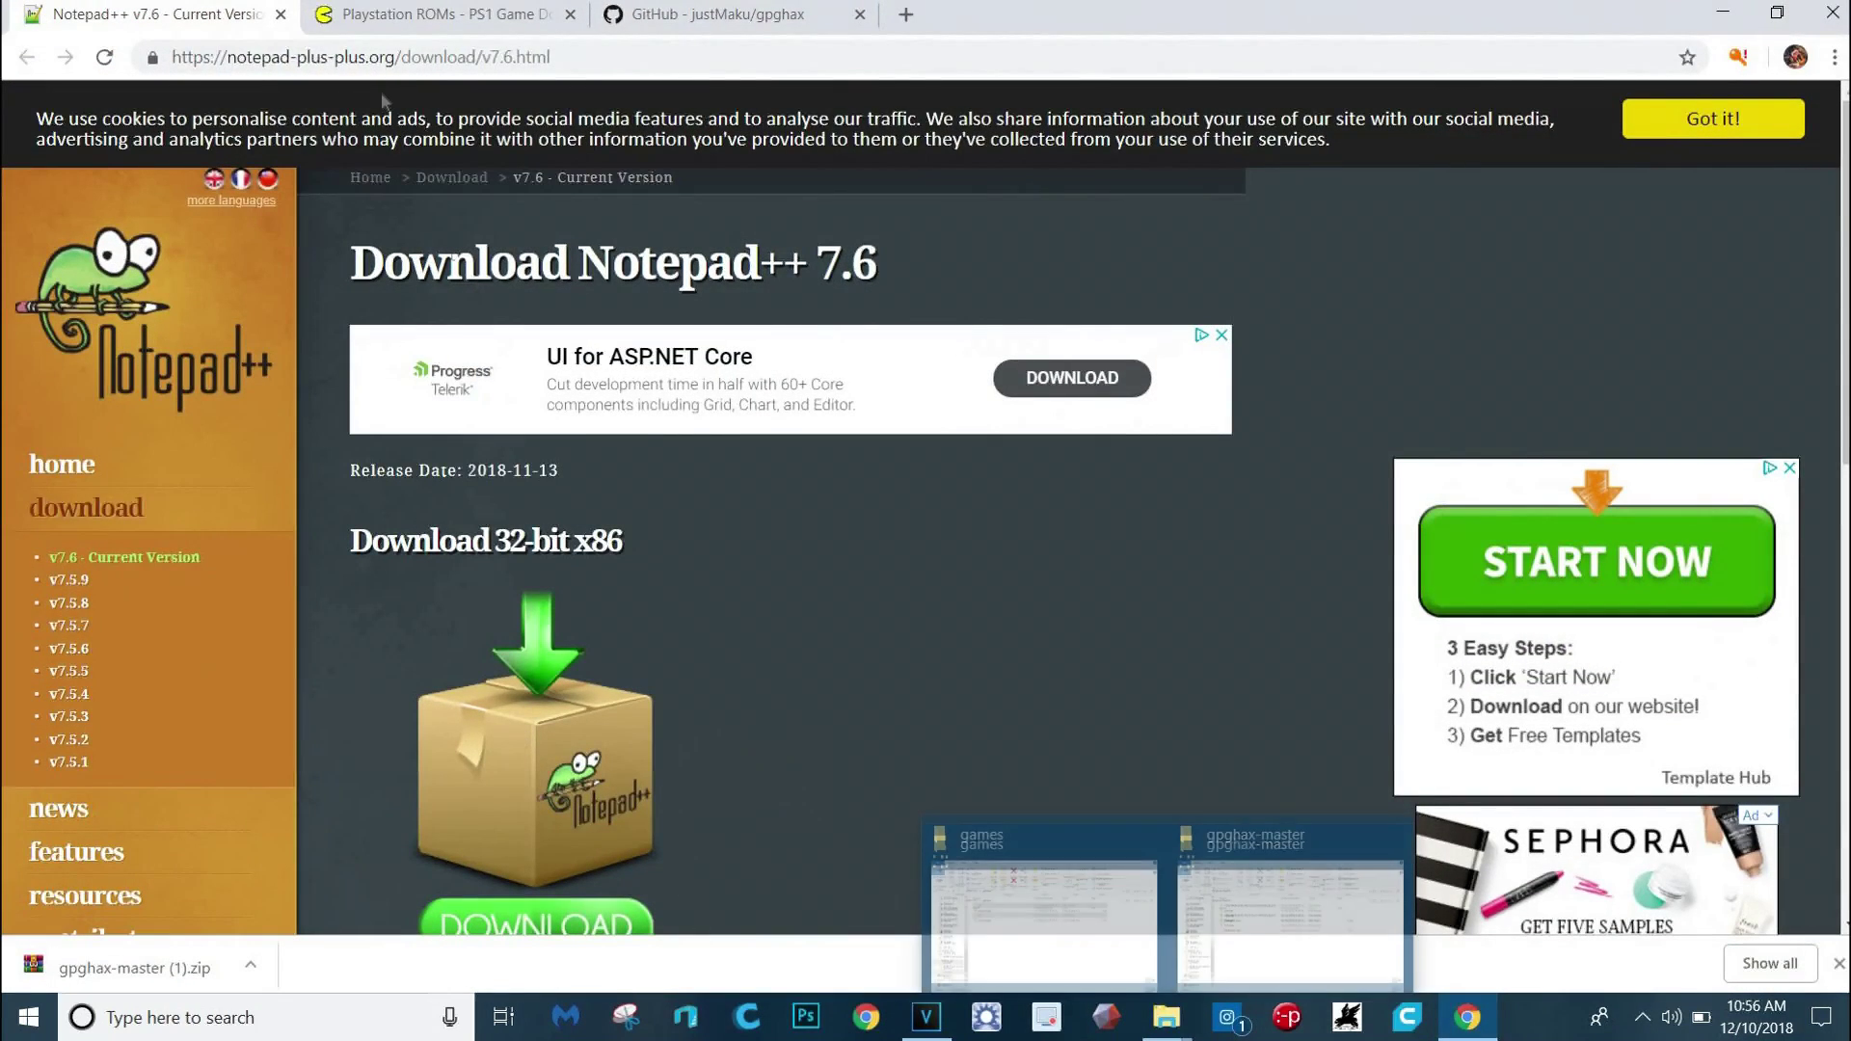
{"action": "left_click", "coordinate": [395, 21]}
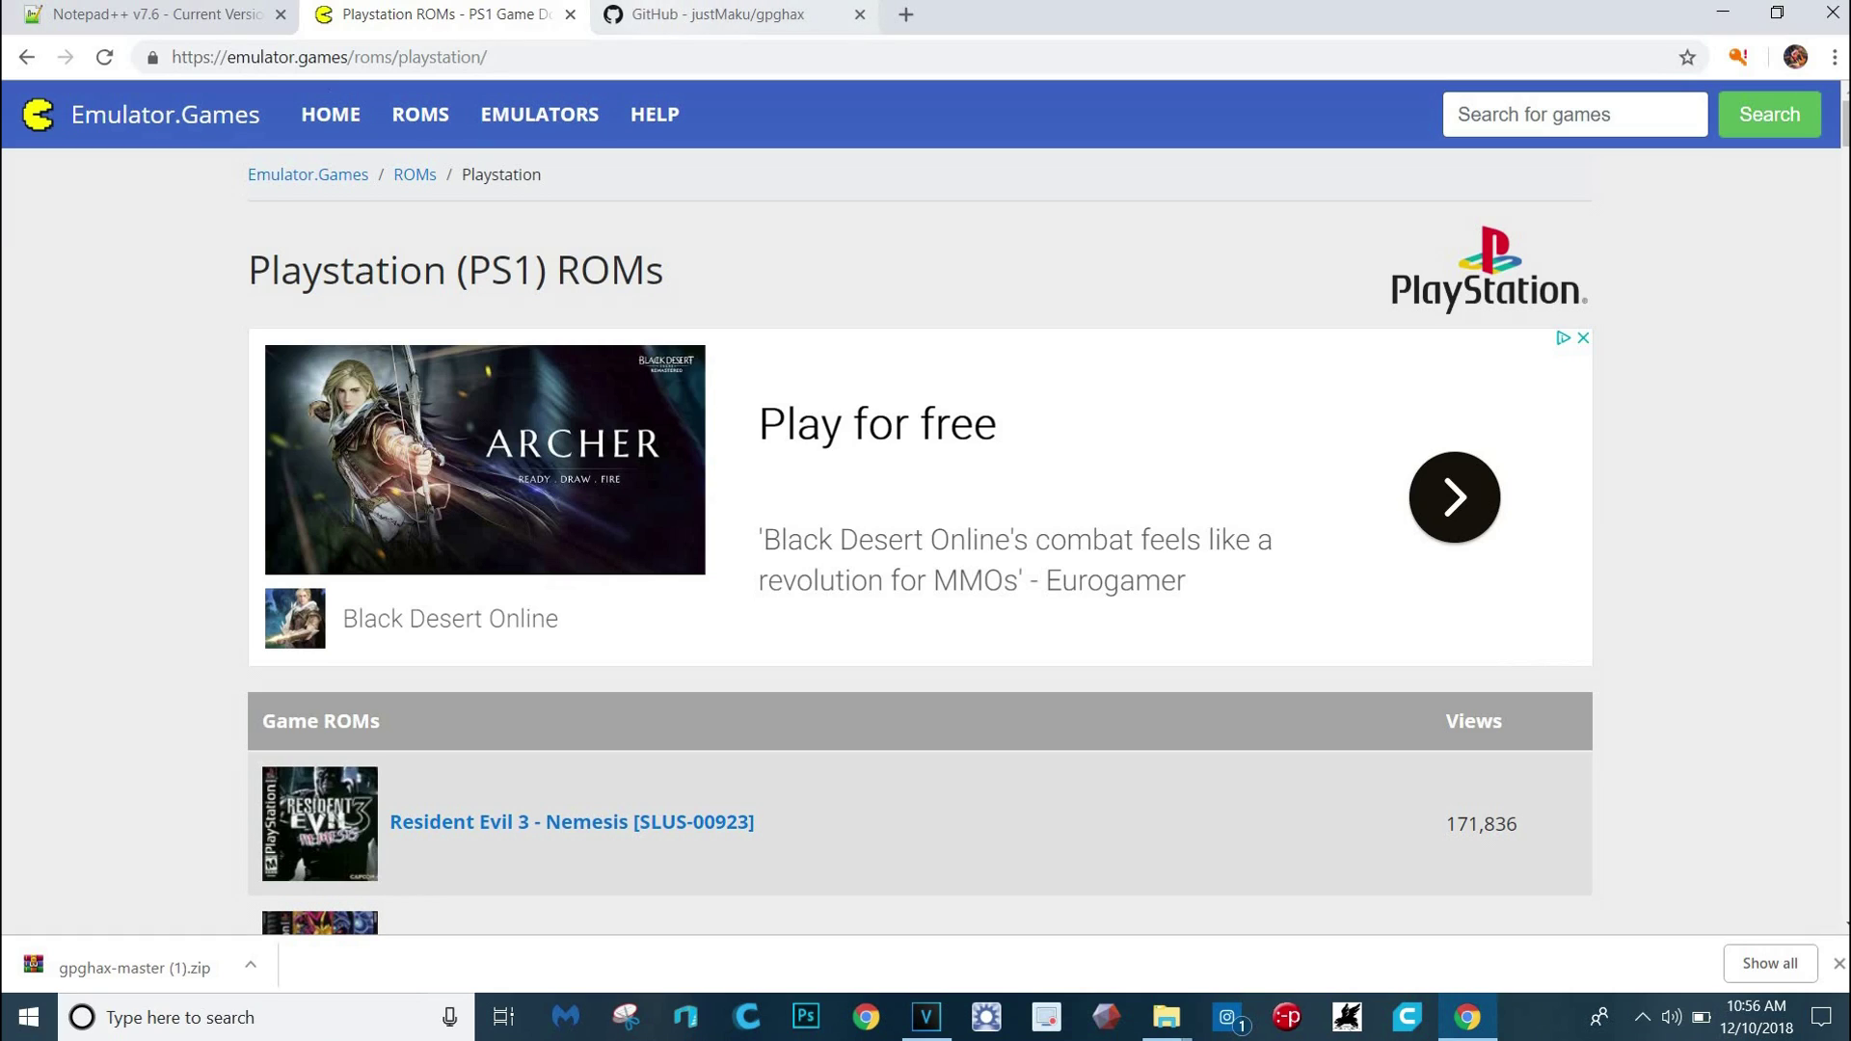
{"action": "left_click", "coordinate": [203, 13]}
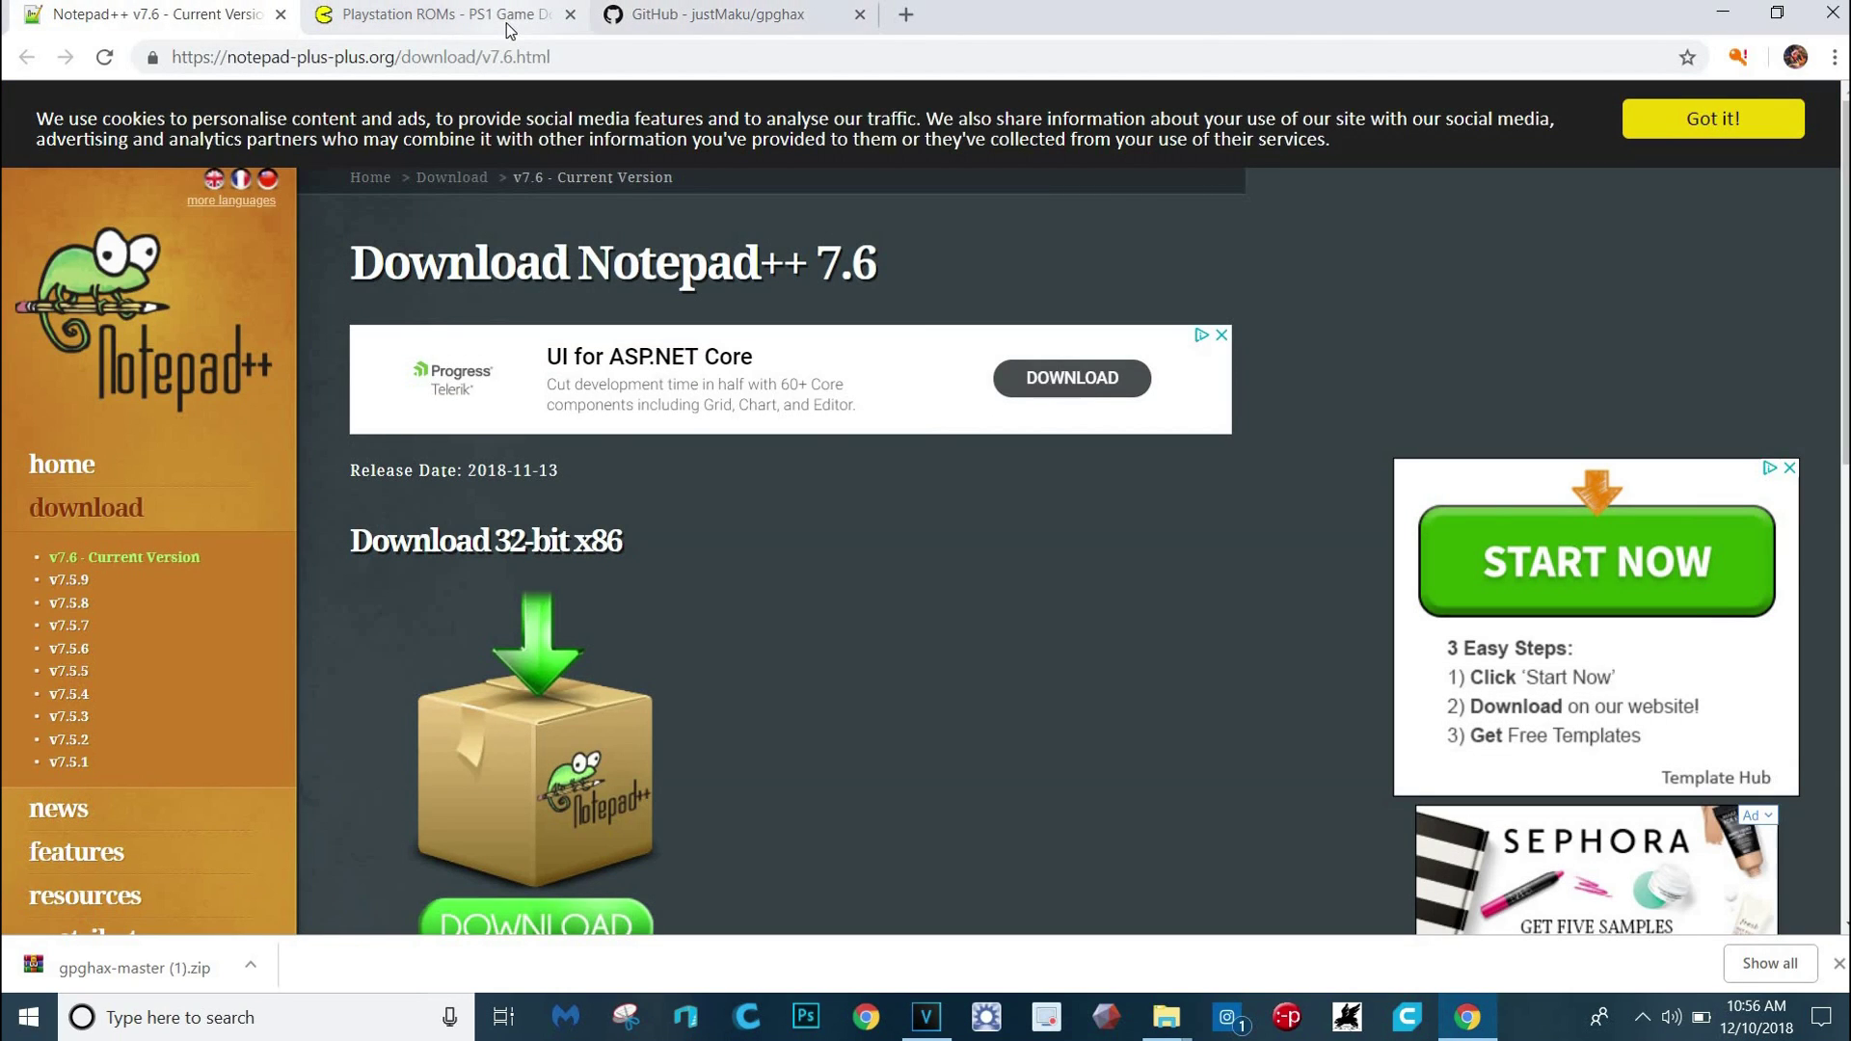
{"action": "left_click", "coordinate": [537, 12]}
{"action": "left_click", "coordinate": [182, 29]}
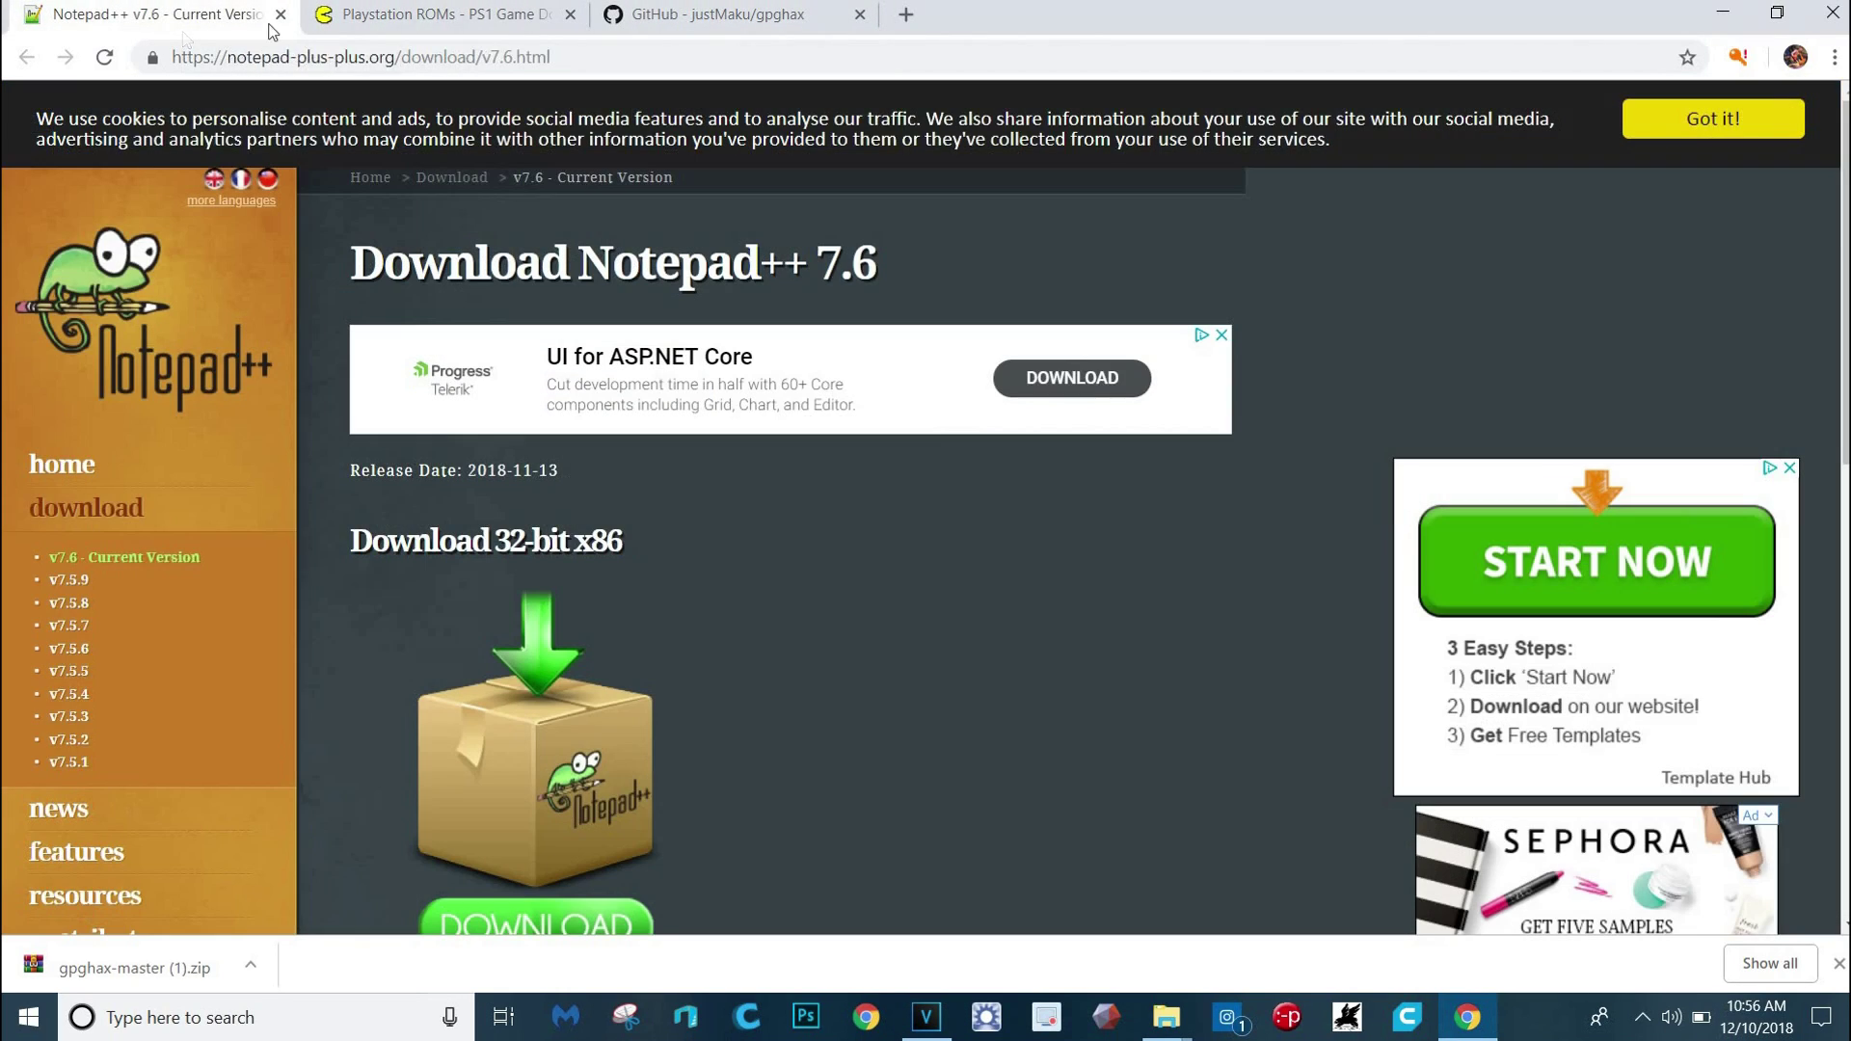
{"action": "left_click", "coordinate": [824, 16]}
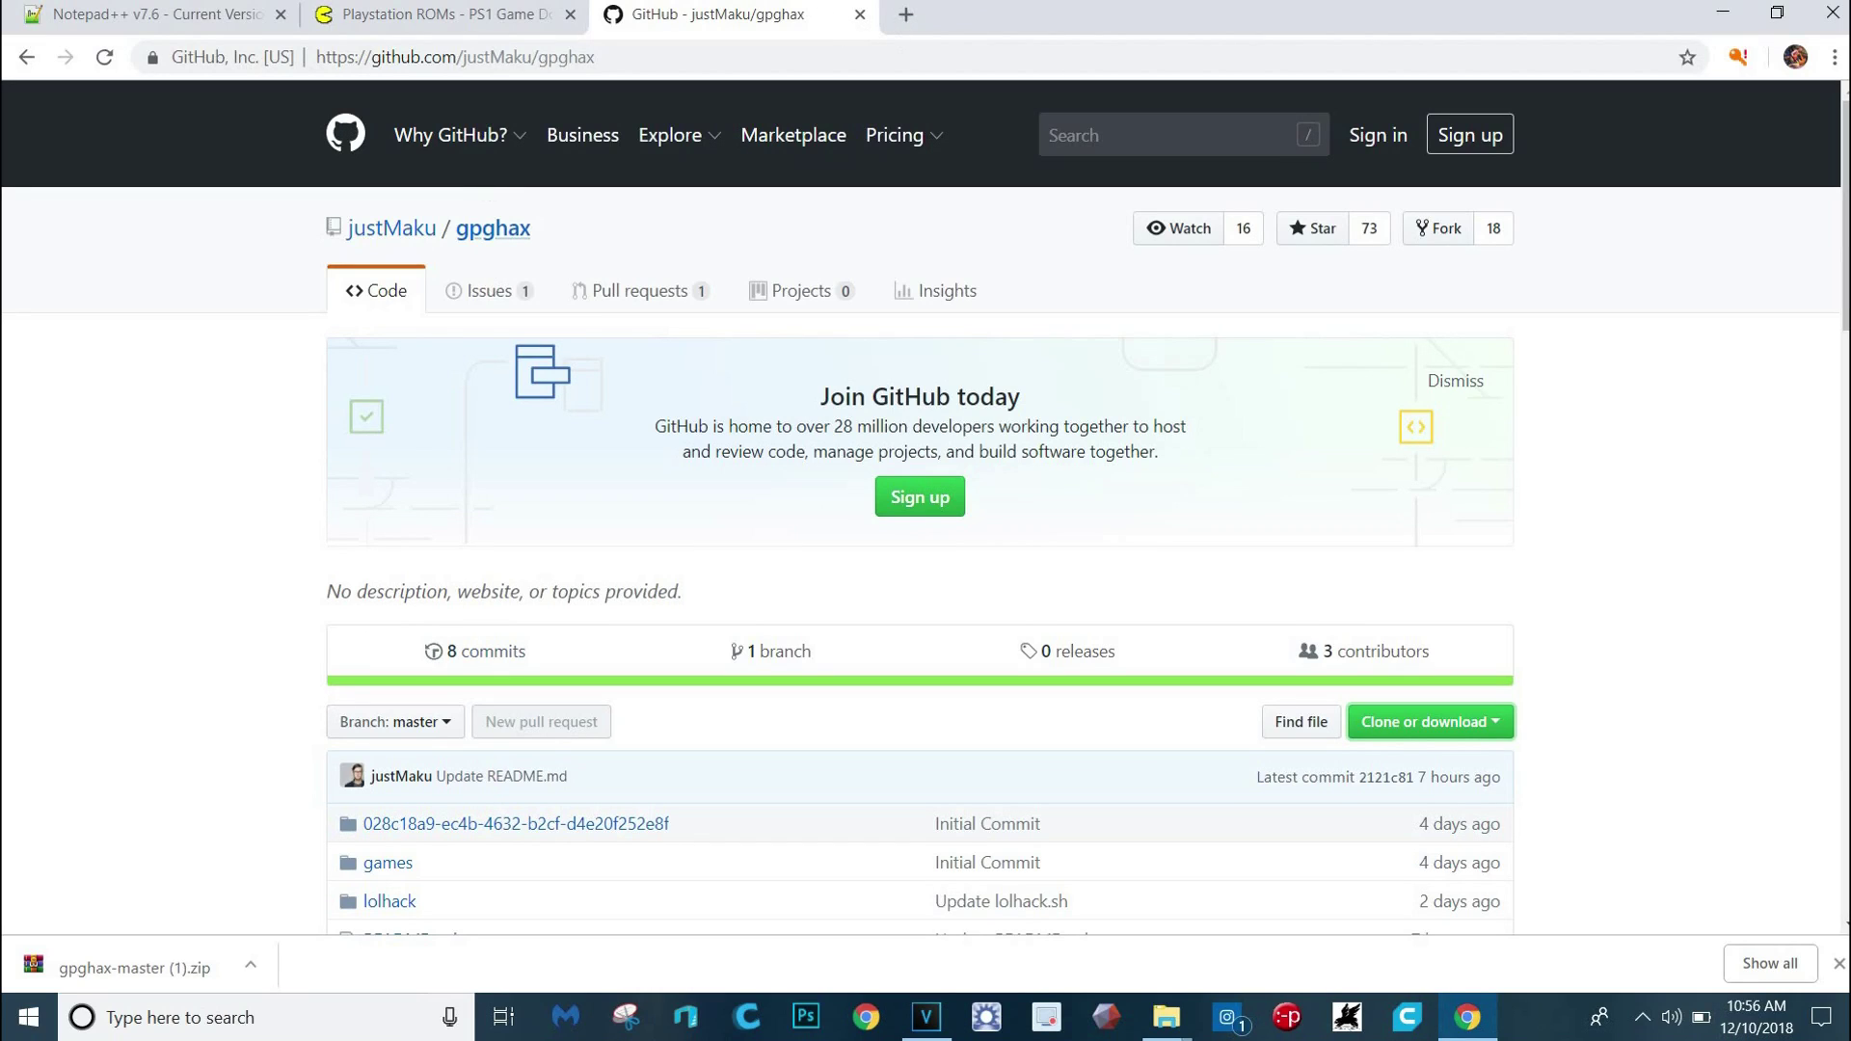
{"action": "left_click", "coordinate": [1723, 11]}
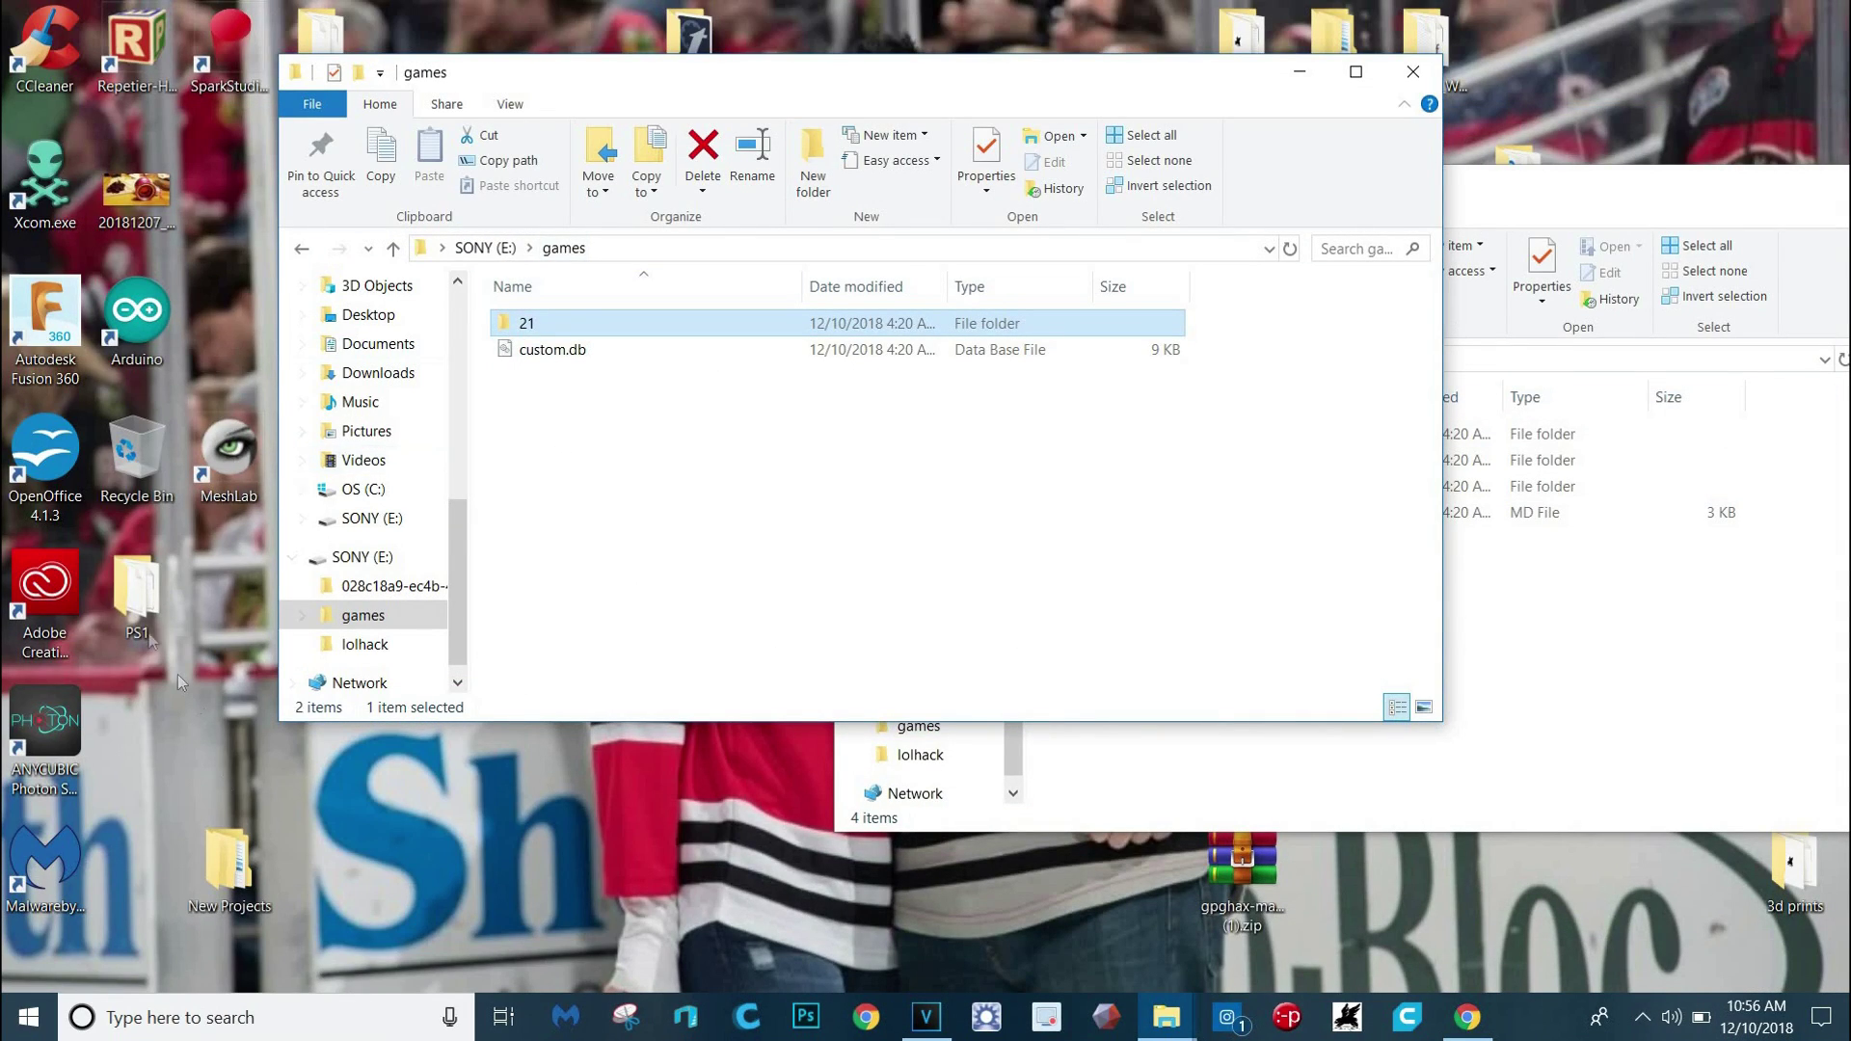
Copy the Tony Hawk's Pro Skater 2 and Tomb Raider files from the desktop PS1 folder into games\21 on the SONY (E:) drive
{"action": "double_click", "coordinate": [136, 602]}
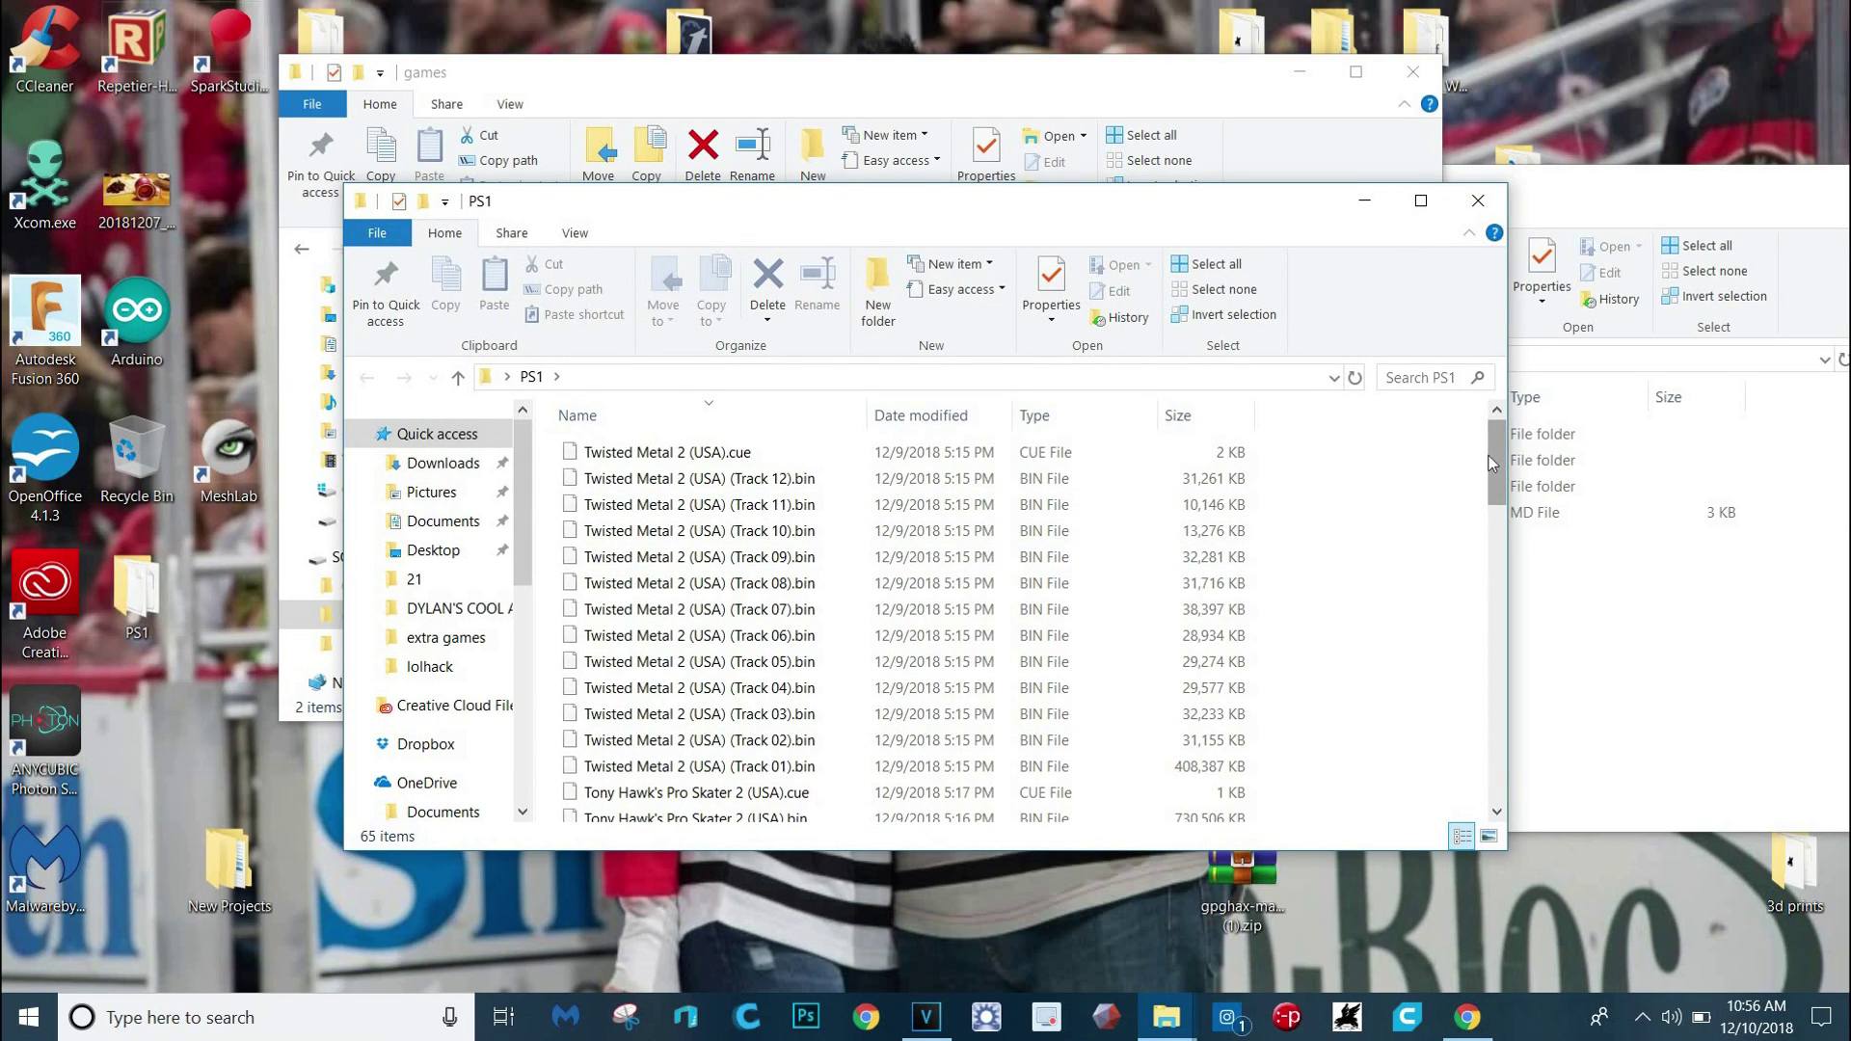
{"action": "left_click_drag", "start_coordinate": [1501, 471], "coordinate": [1514, 548]}
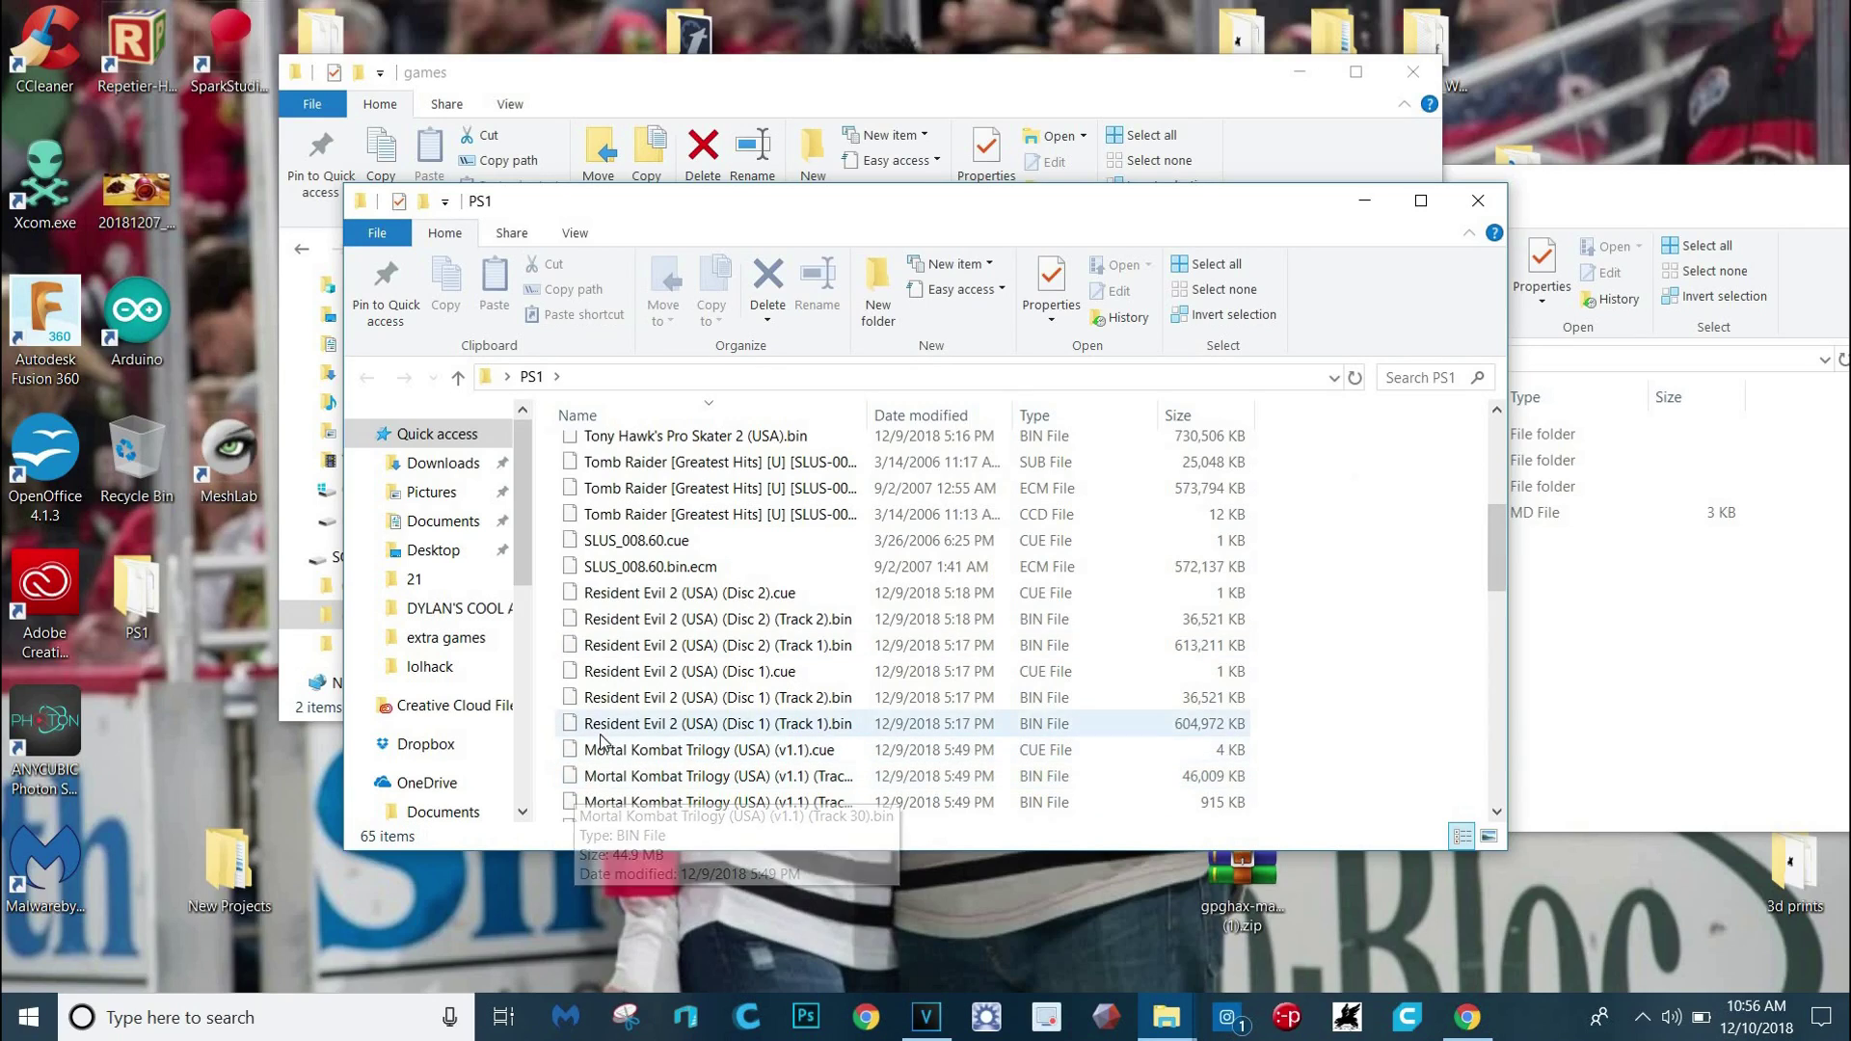
{"action": "left_click_drag", "start_coordinate": [601, 735], "coordinate": [723, 514]}
{"action": "left_click", "coordinate": [723, 514]}
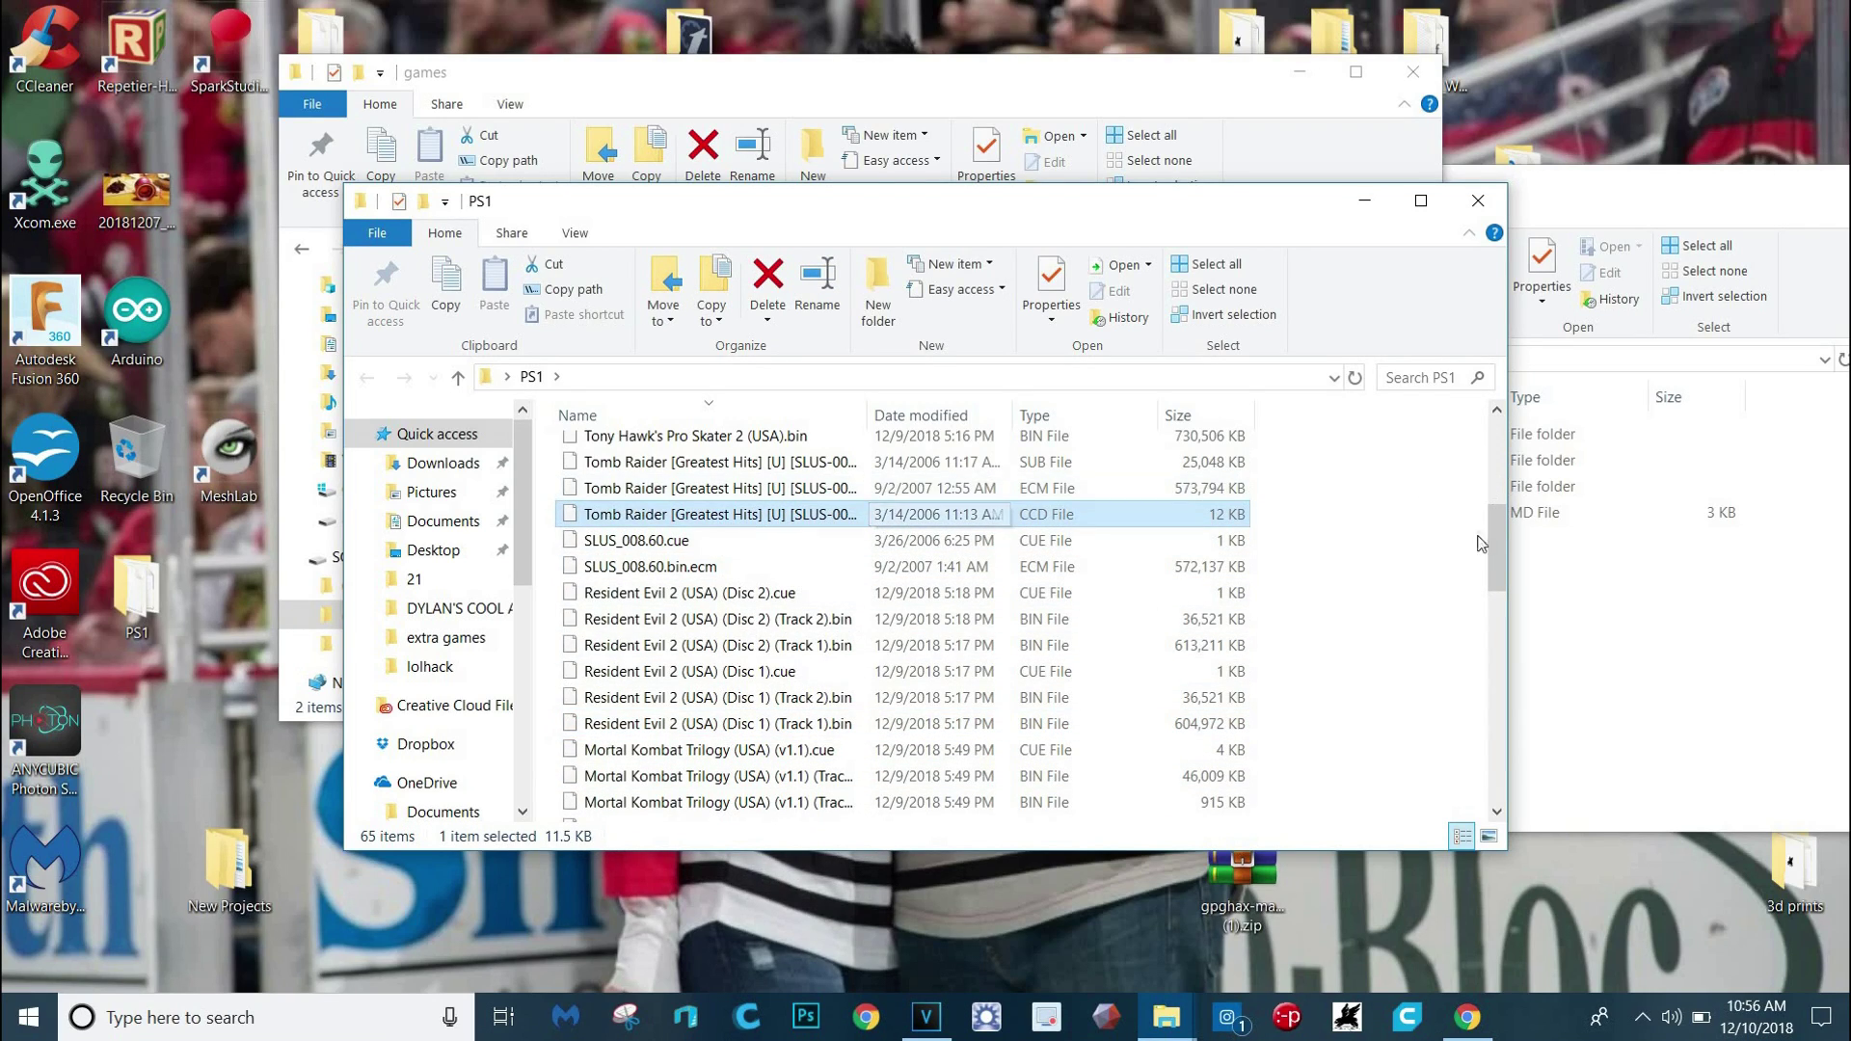
{"action": "left_click_drag", "start_coordinate": [1494, 533], "coordinate": [1493, 497]}
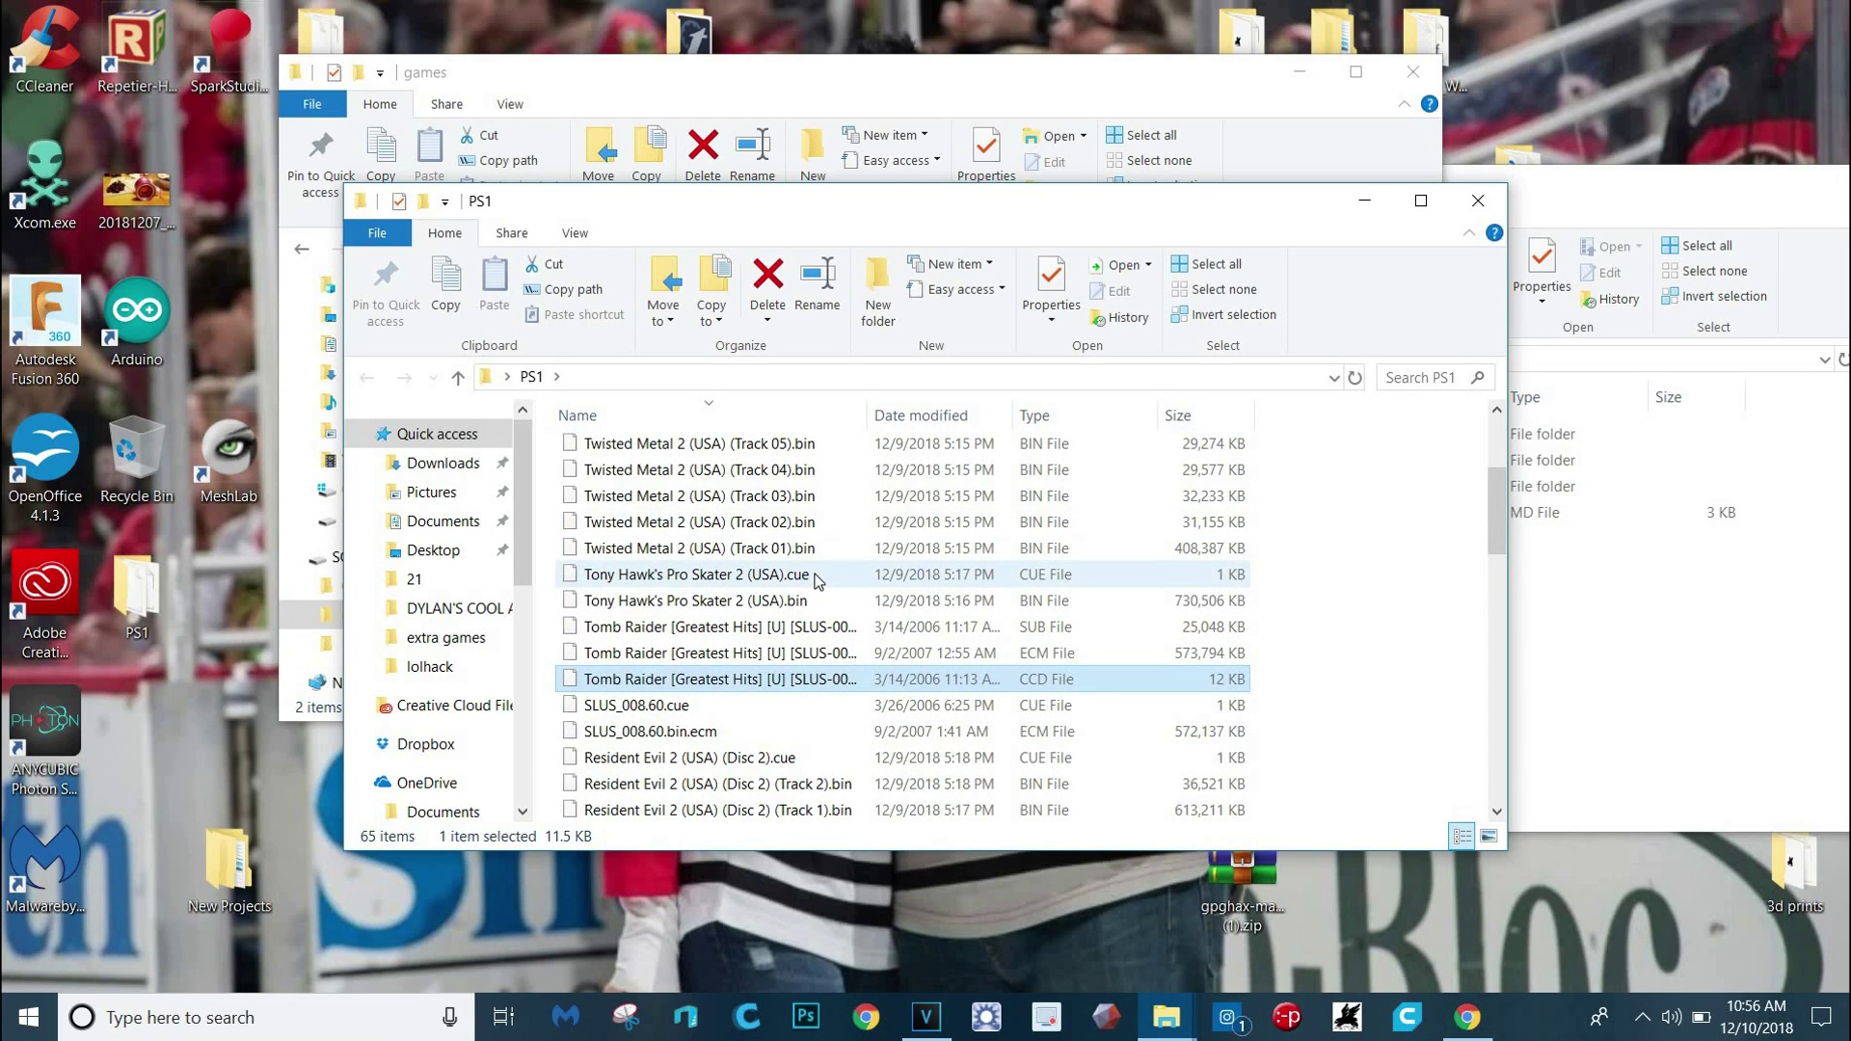
{"action": "left_click", "coordinate": [817, 577], "text": "shift"}
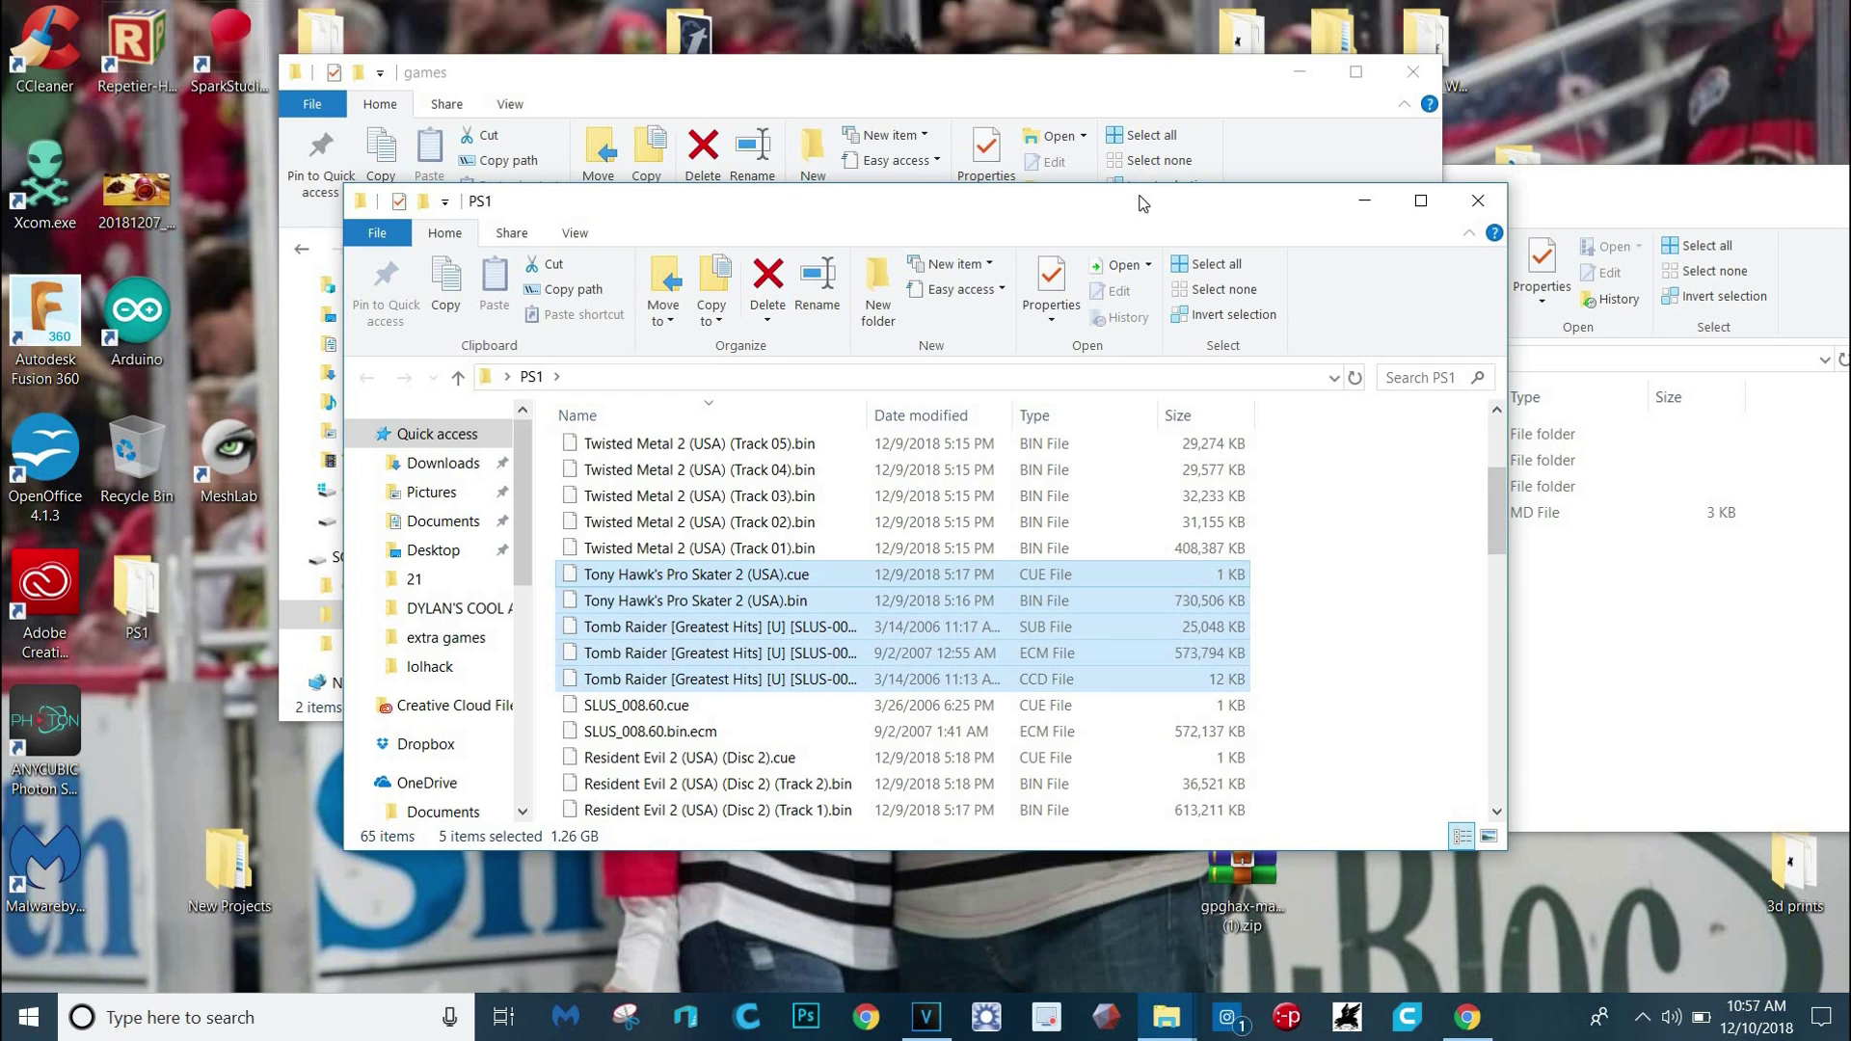
{"action": "left_click_drag", "start_coordinate": [1145, 200], "coordinate": [803, 832]}
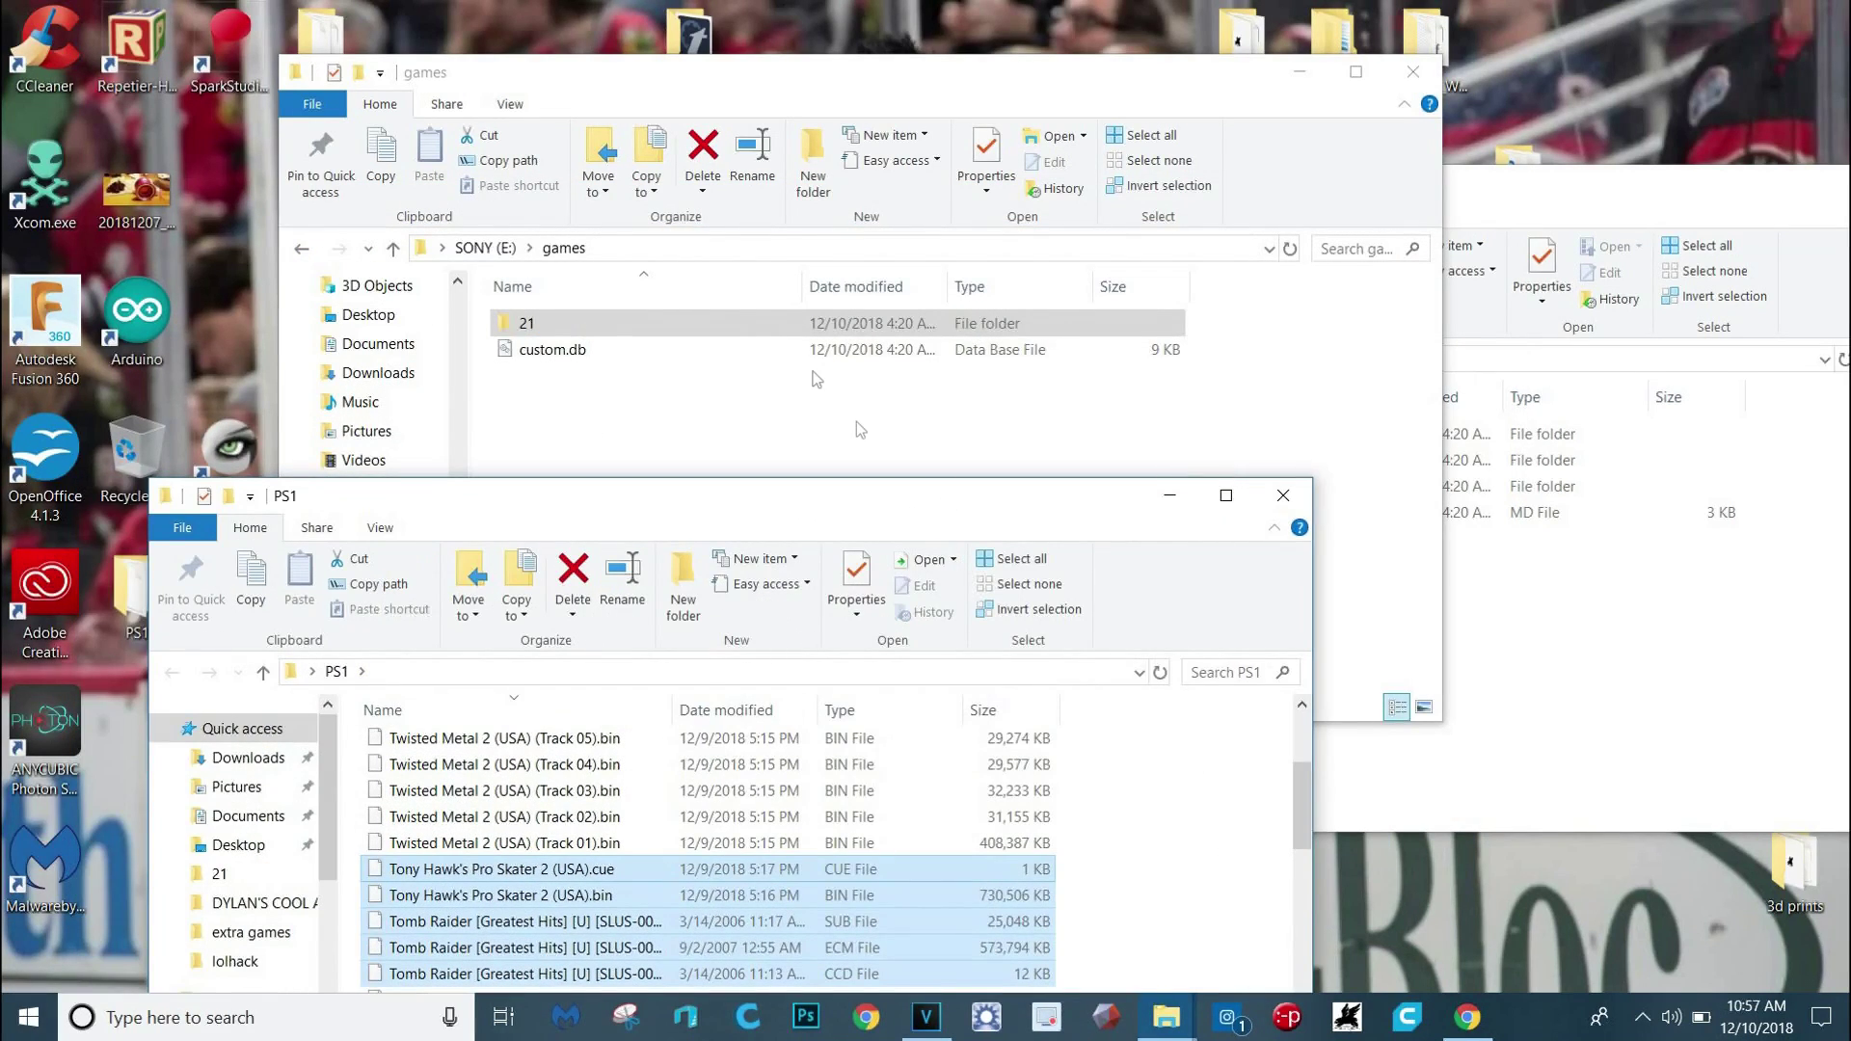
{"action": "double_click", "coordinate": [808, 327]}
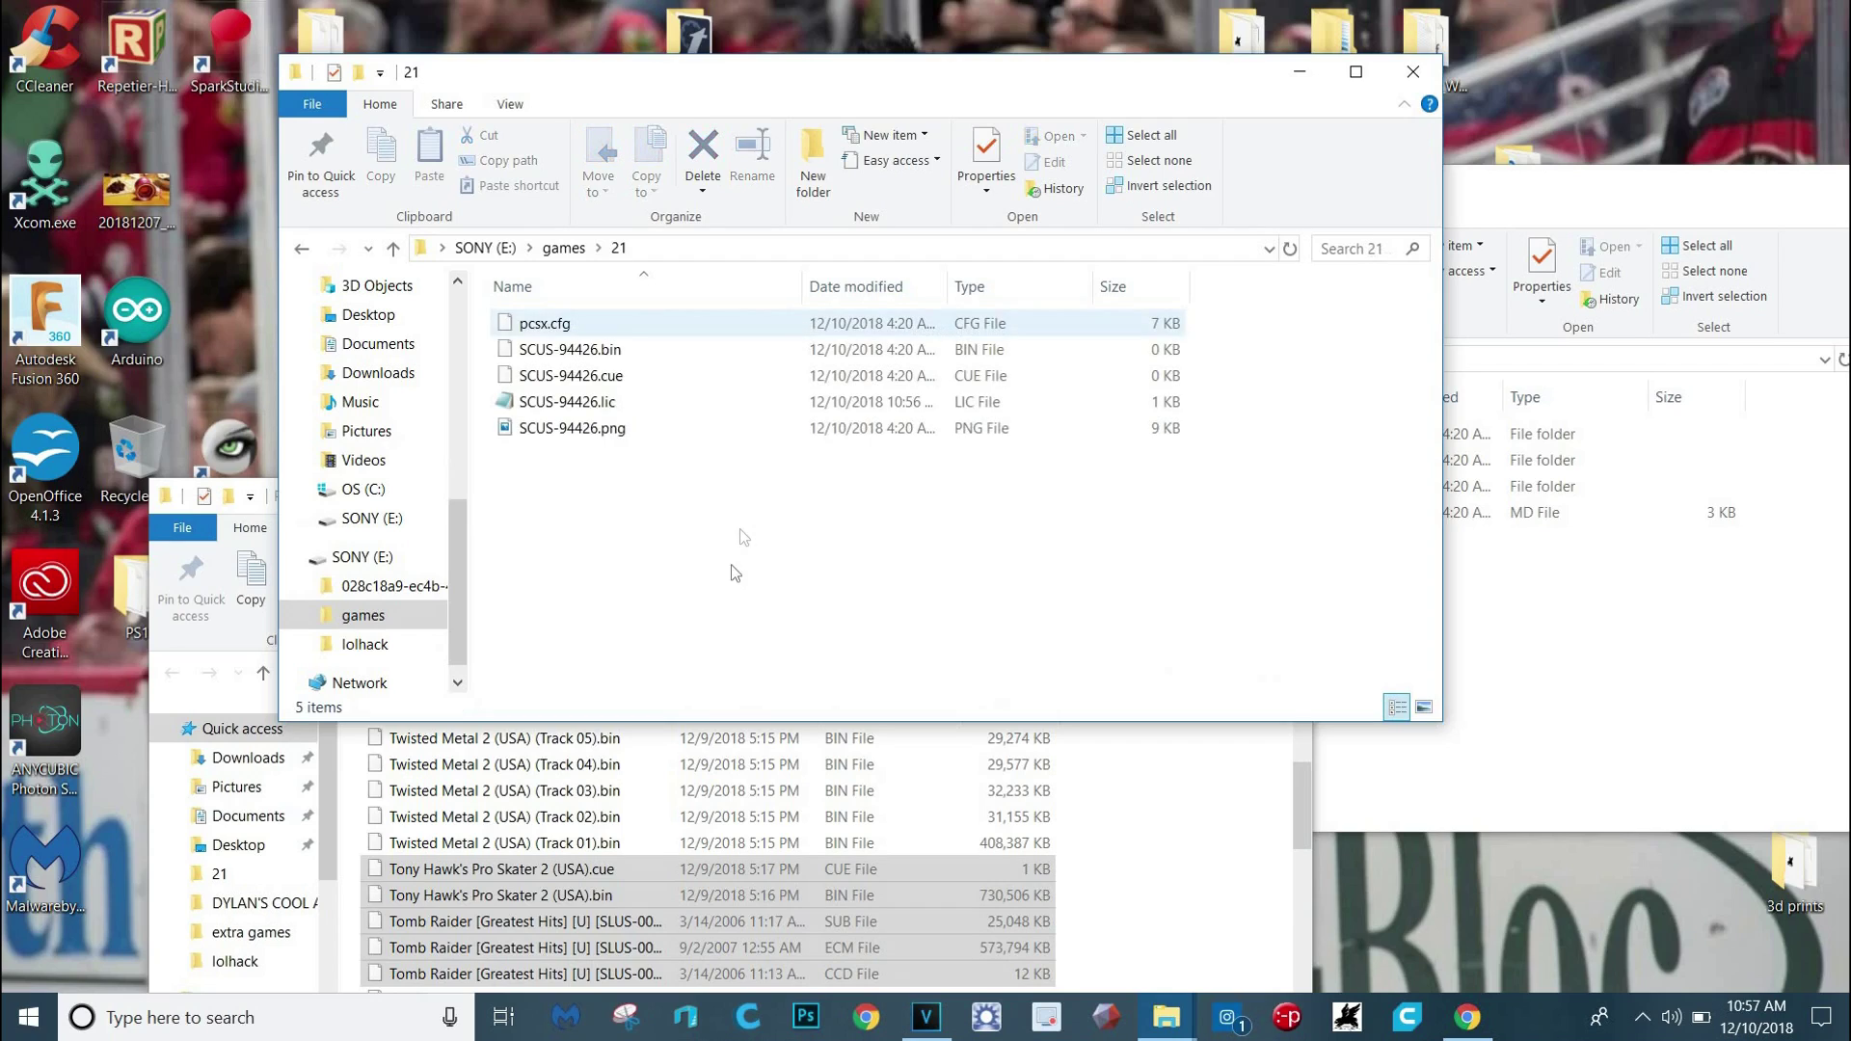
{"action": "left_click_drag", "start_coordinate": [881, 930], "coordinate": [737, 601]}
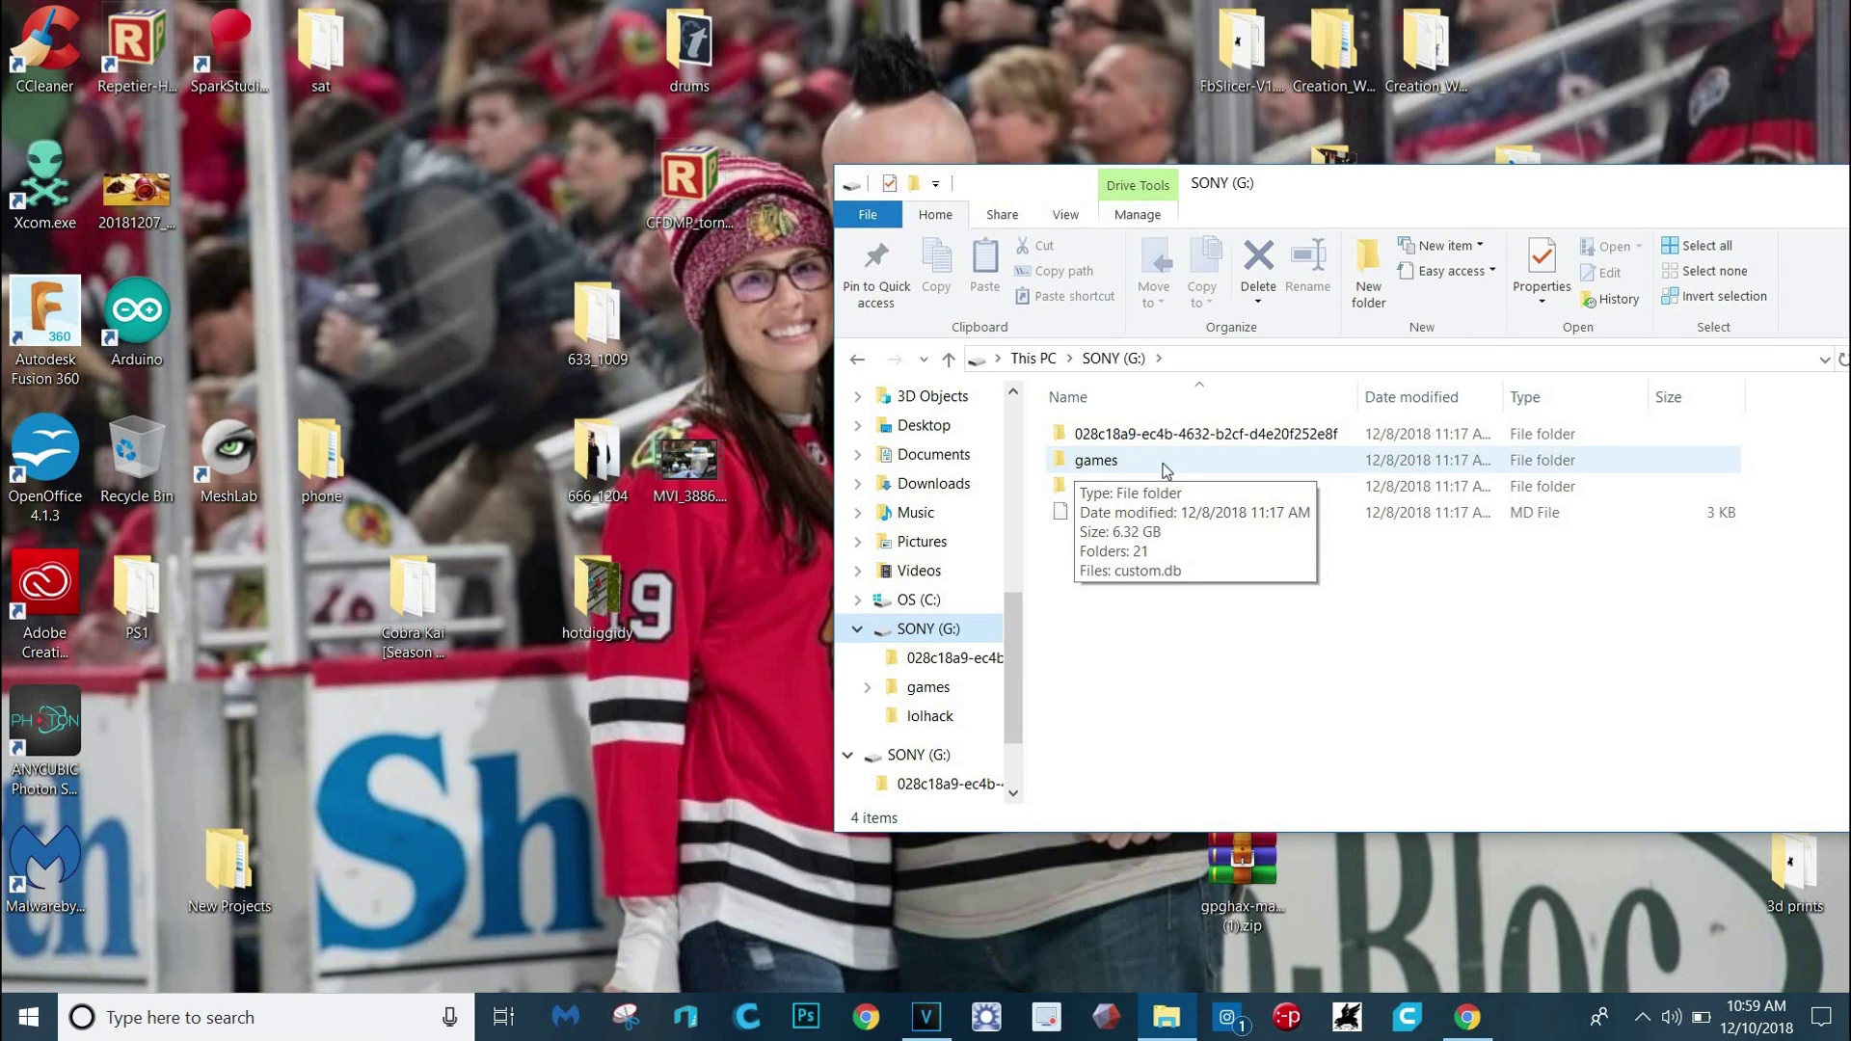
Open games\21 on the SONY (G:) drive, examine the whole list of game files and close the window
{"action": "double_click", "coordinate": [1167, 462]}
{"action": "double_click", "coordinate": [1081, 436]}
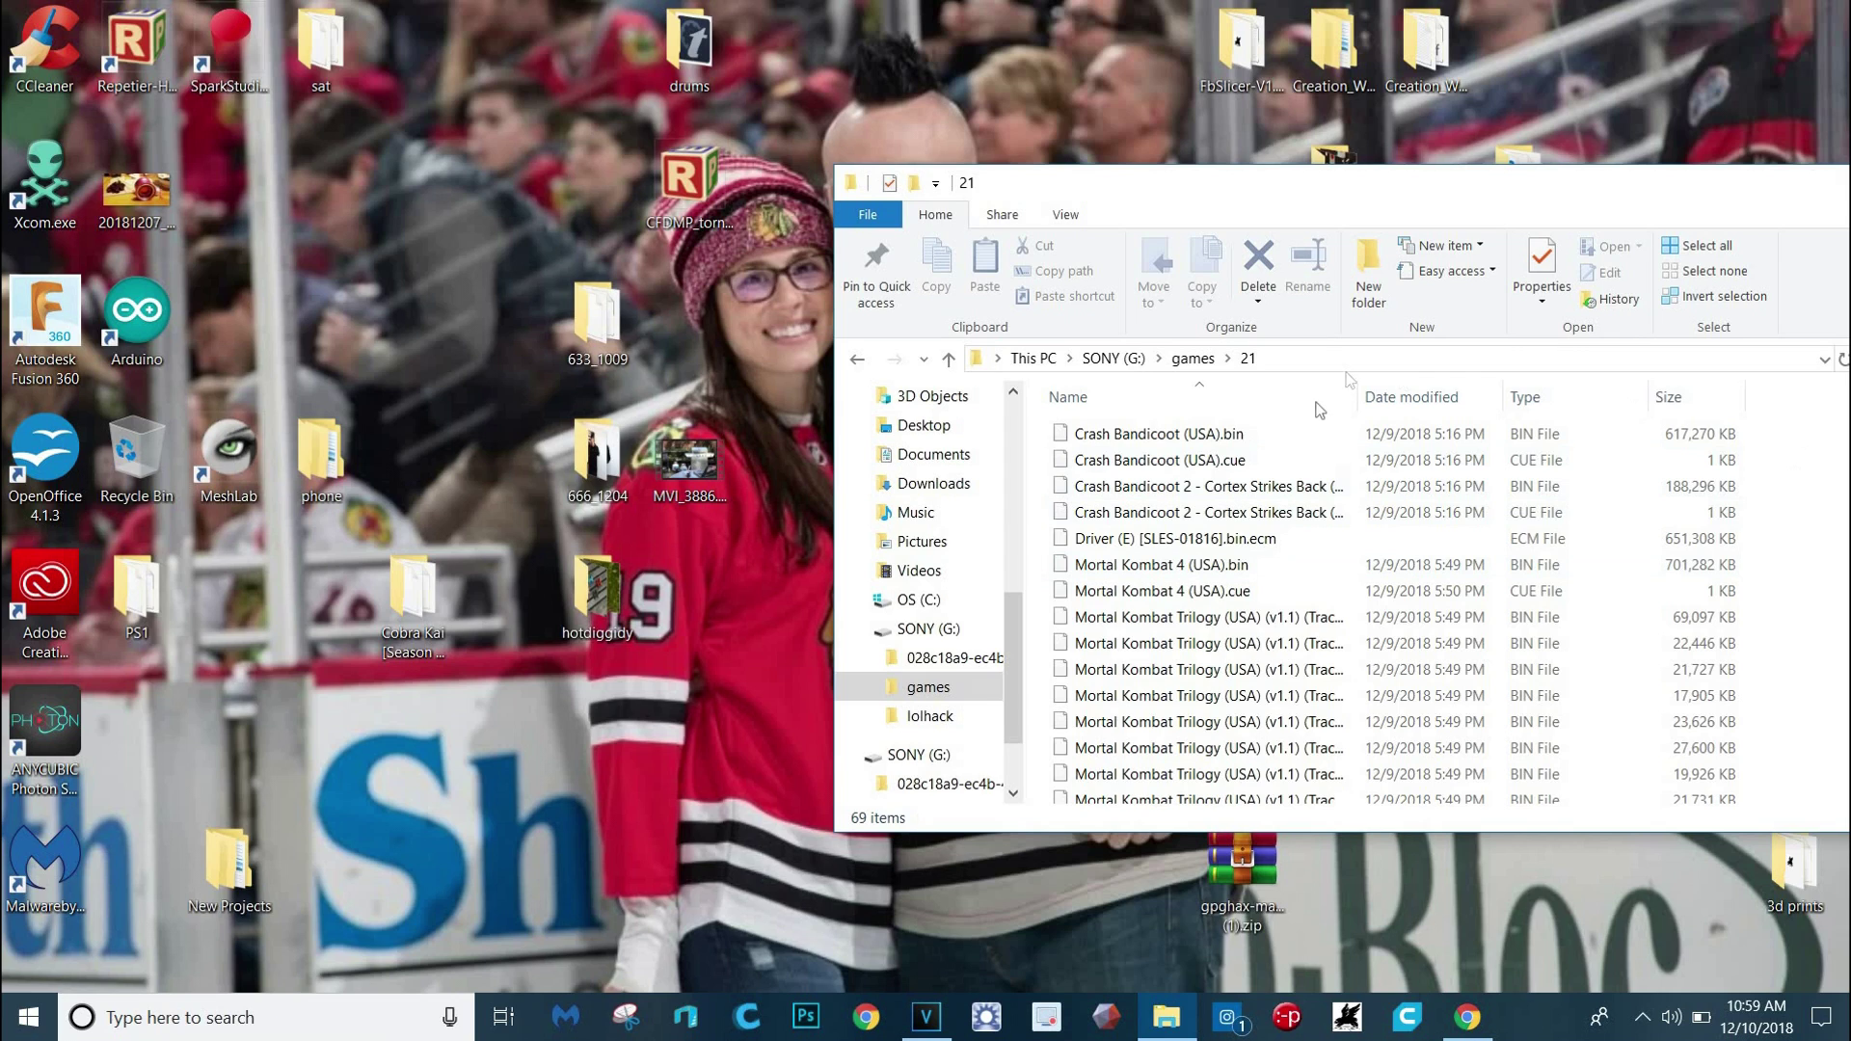
{"action": "left_click", "coordinate": [1293, 461]}
{"action": "key", "text": "Down"}
{"action": "key", "text": "Down"}
{"action": "key", "text": "Down"}
{"action": "key", "text": "Down"}
{"action": "key", "text": "Down"}
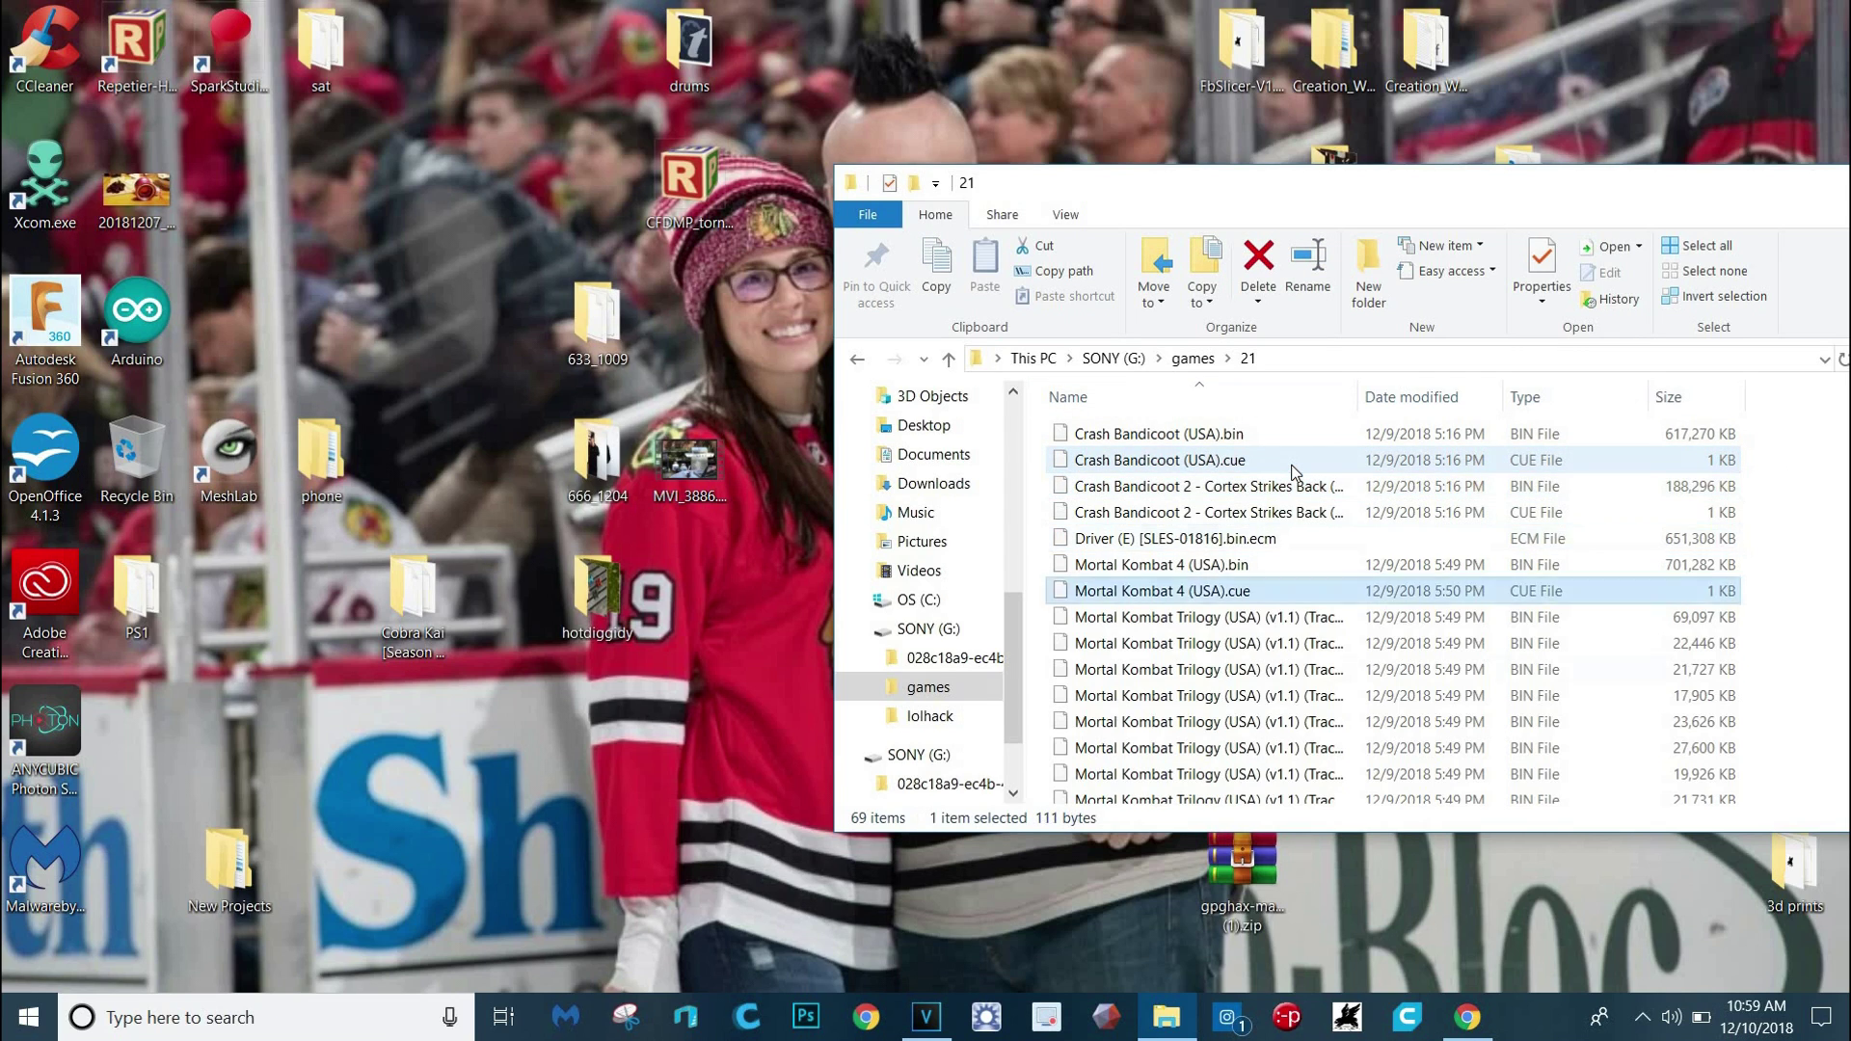
{"action": "key", "text": "Down"}
{"action": "key", "text": "Down"}
{"action": "key", "text": "Down"}
{"action": "key", "text": "Down"}
{"action": "key", "text": "Down"}
{"action": "key", "text": "Down"}
{"action": "key", "text": "Down"}
{"action": "key", "text": "Down"}
{"action": "key", "text": "Down"}
{"action": "key", "text": "Down"}
{"action": "key", "text": "Down"}
{"action": "key", "text": "Down"}
{"action": "key", "text": "Down"}
{"action": "key", "text": "Down"}
{"action": "key", "text": "Down"}
{"action": "key", "text": "Down"}
{"action": "key", "text": "Down"}
{"action": "key", "text": "Down"}
{"action": "key", "text": "Down"}
{"action": "key", "text": "Down"}
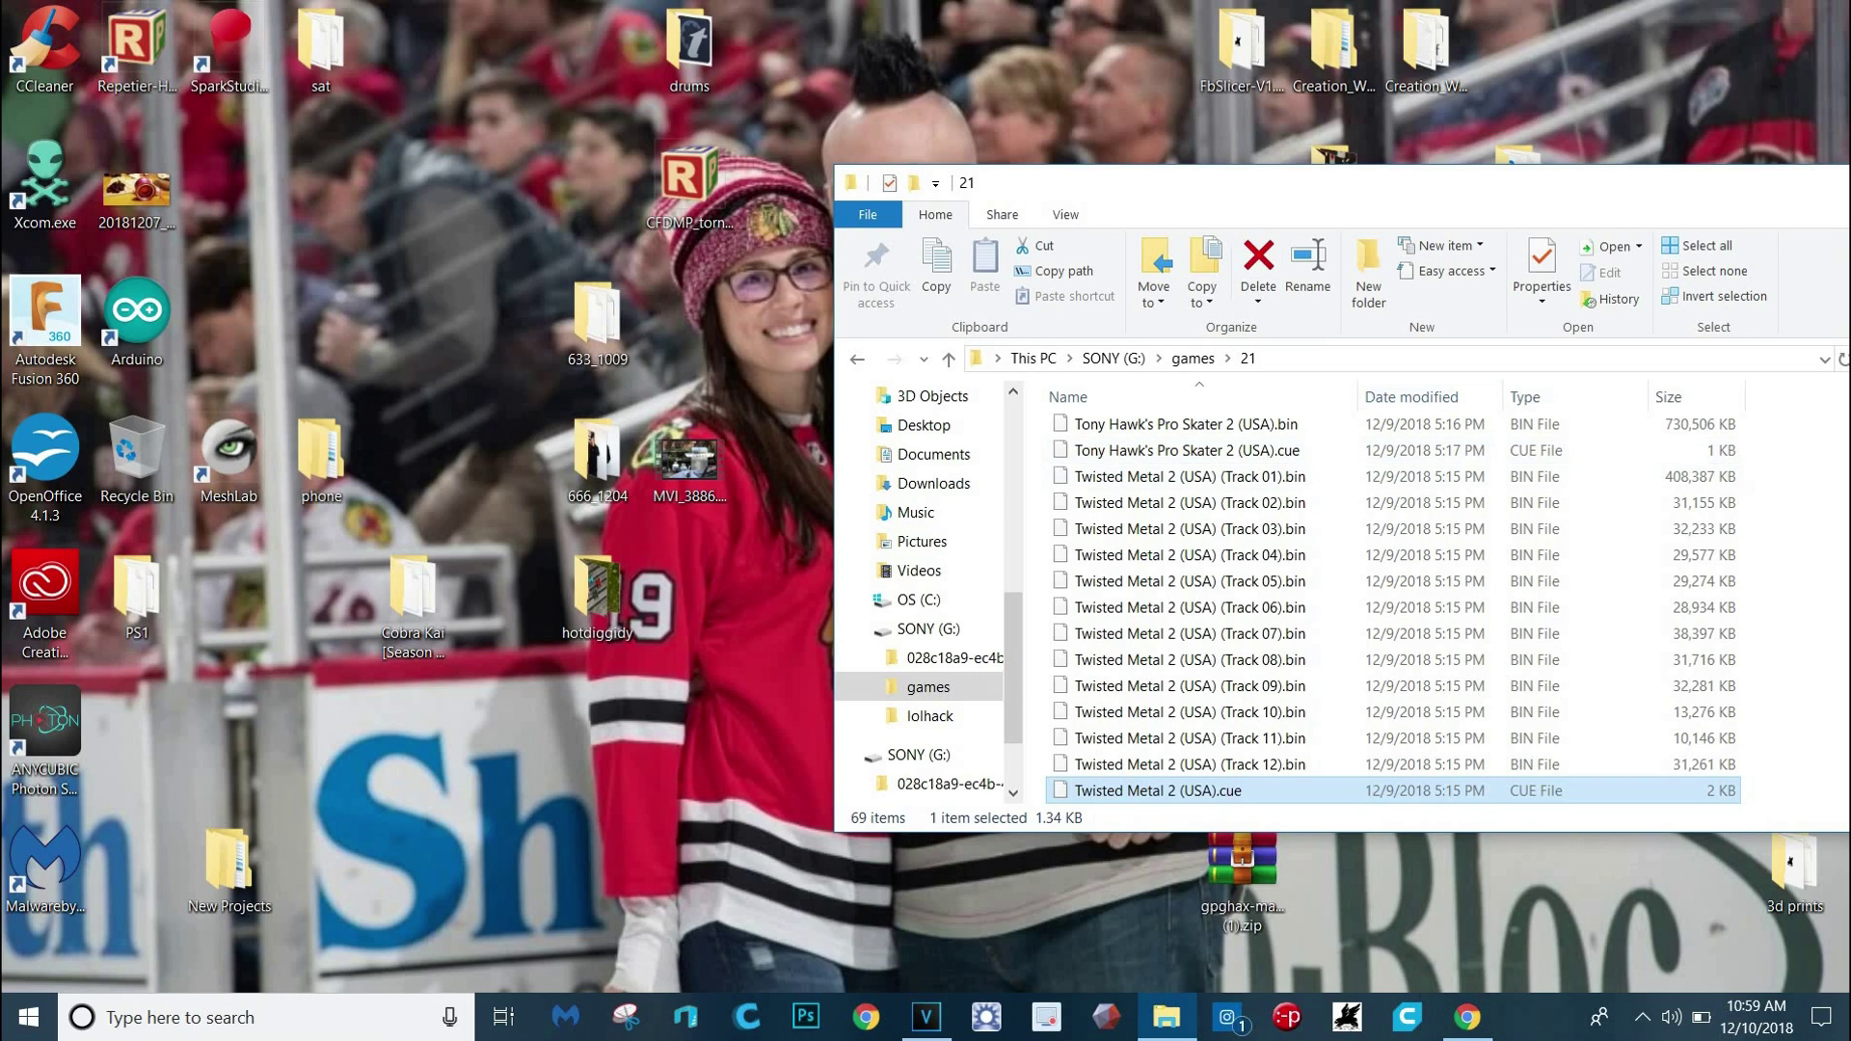
{"action": "left_click_drag", "start_coordinate": [1497, 169], "coordinate": [1139, 121]}
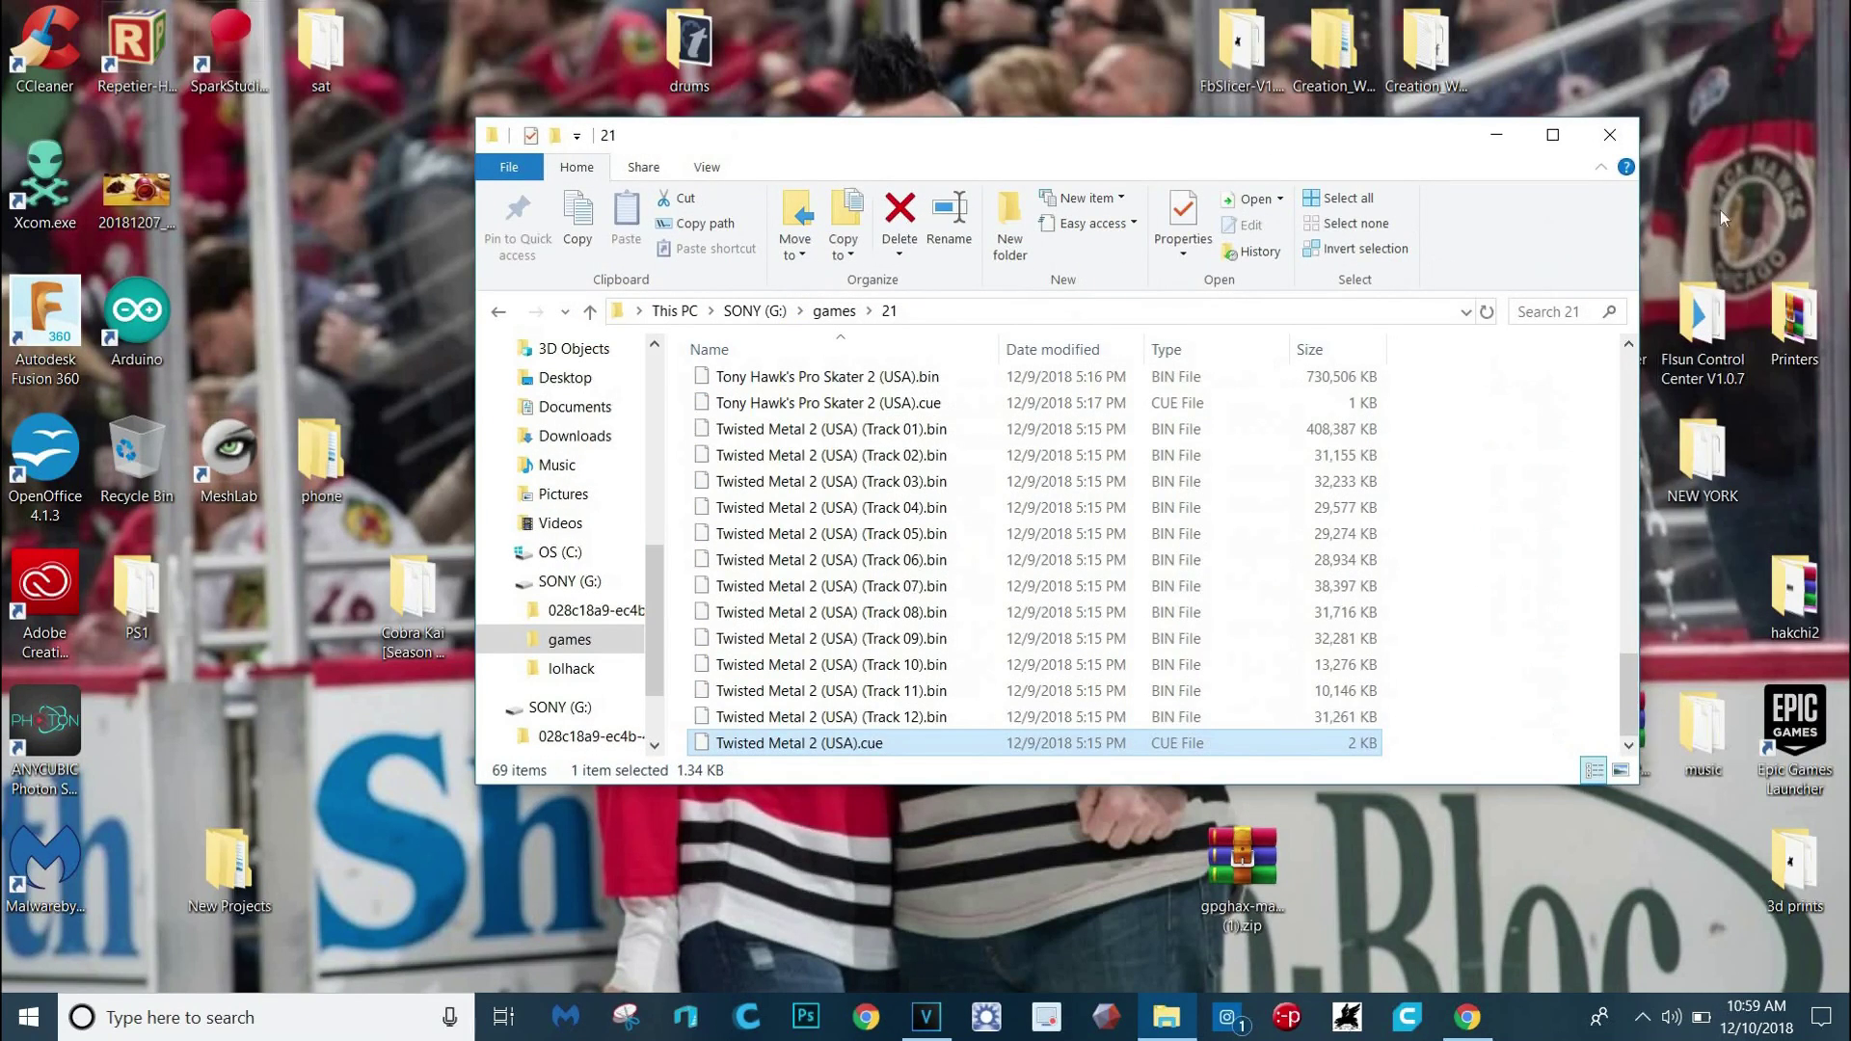
{"action": "left_click", "coordinate": [1624, 136]}
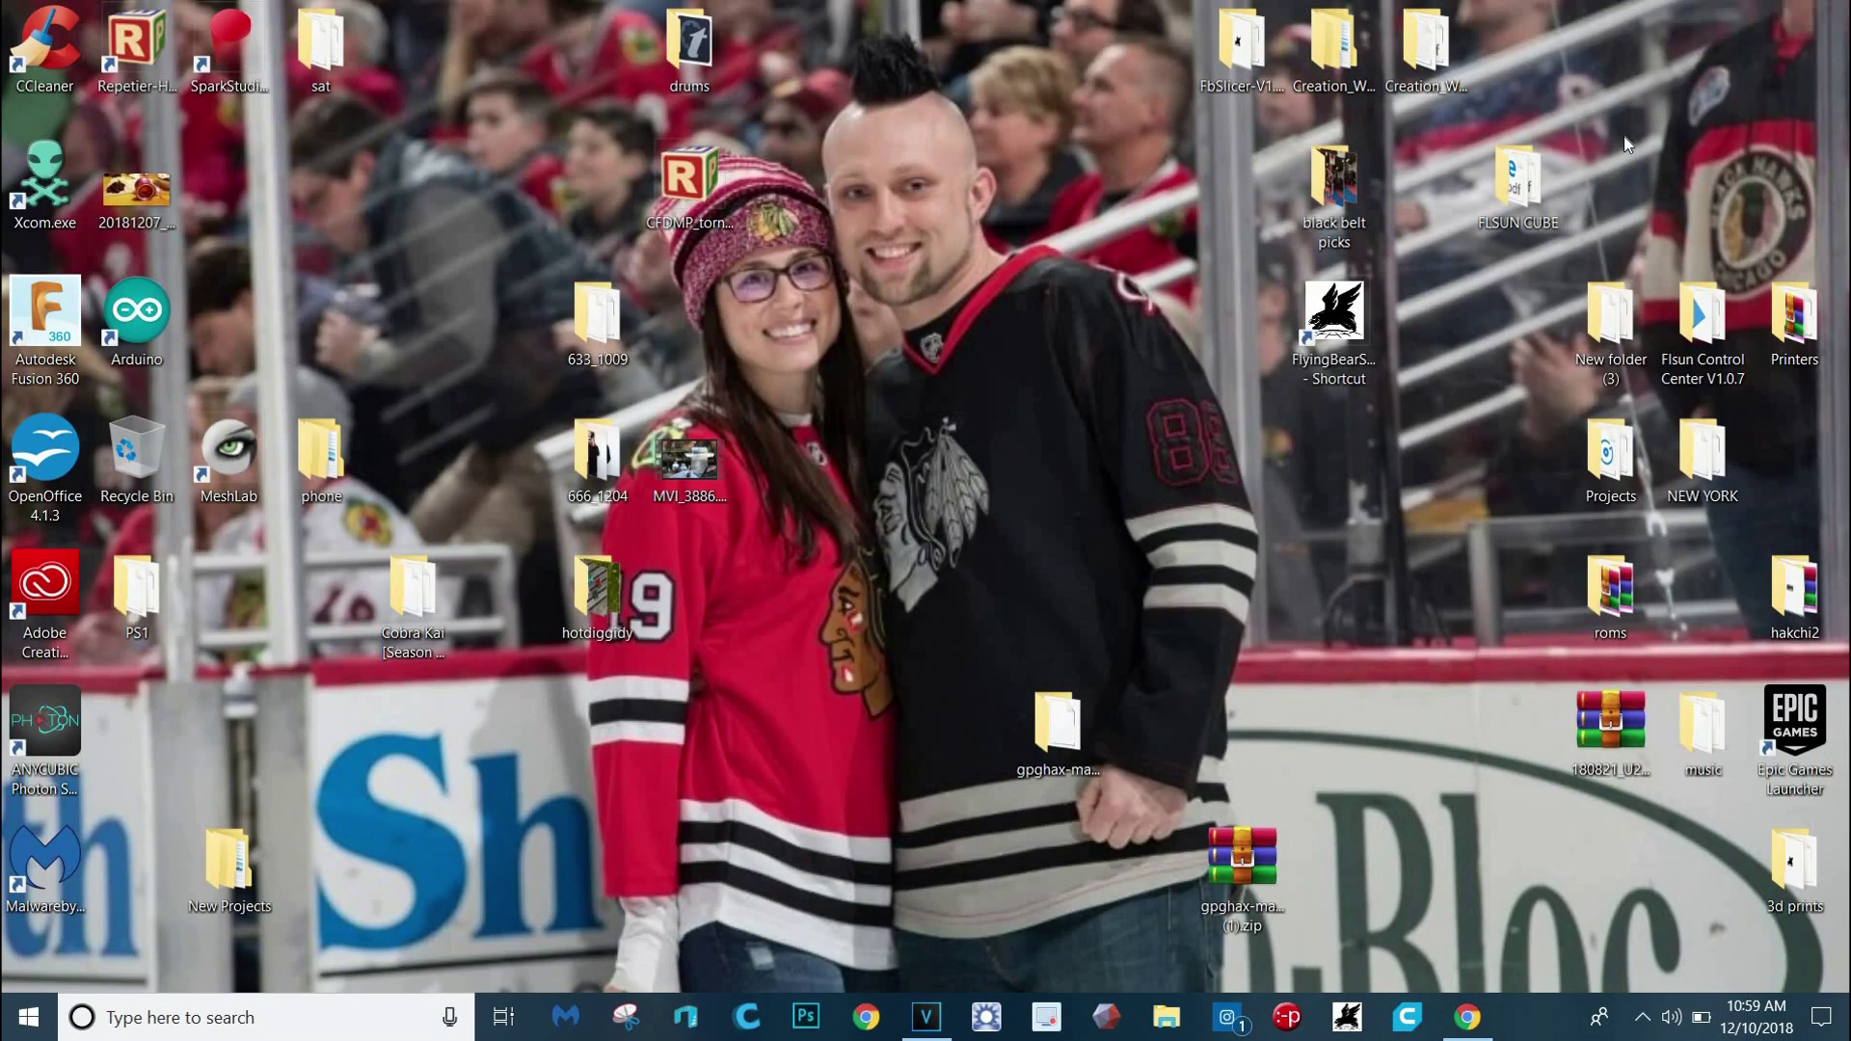